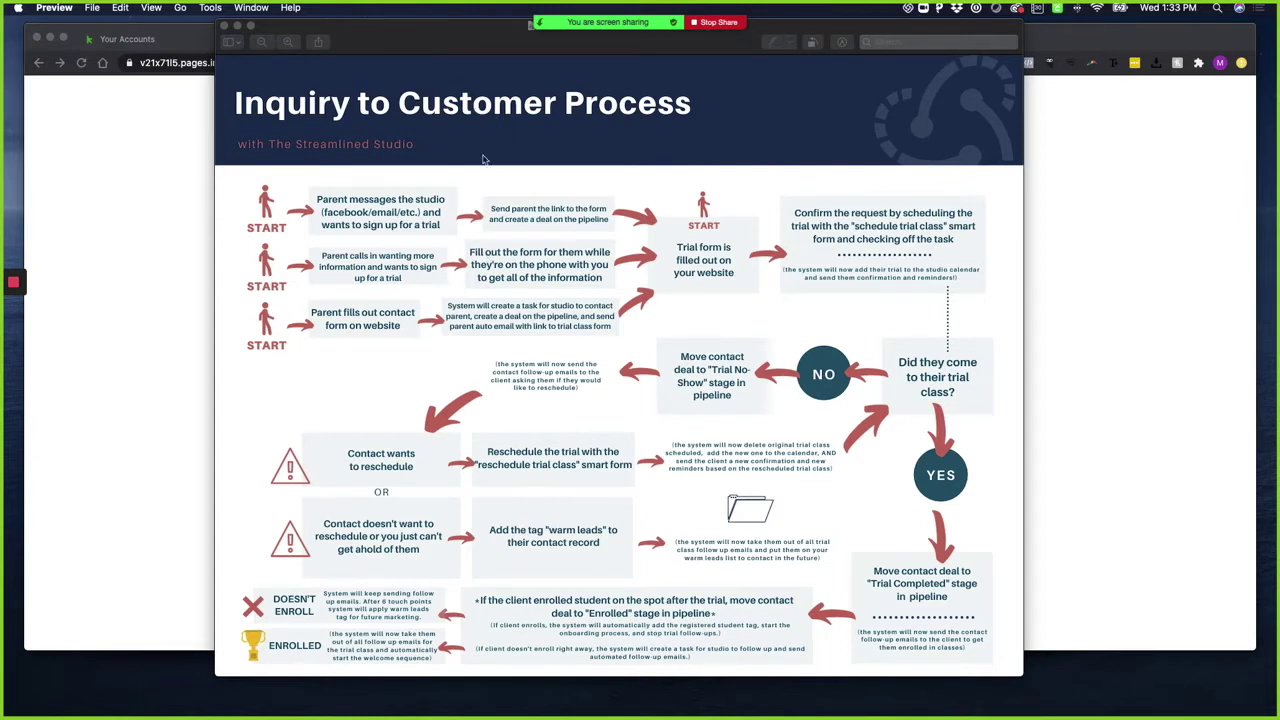
Bring the Keap dashboard in Chrome in front of the Preview flowchart
click(9, 314)
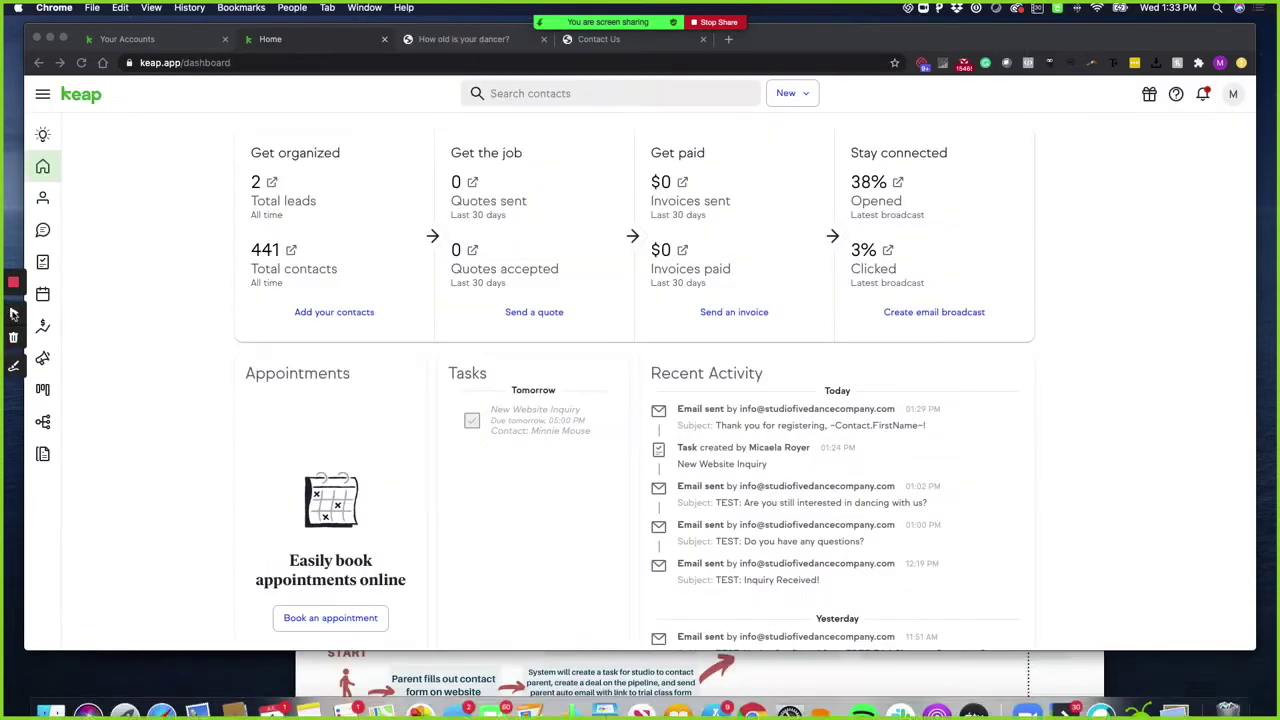
Start a new contact using the New Lead form
click(800, 97)
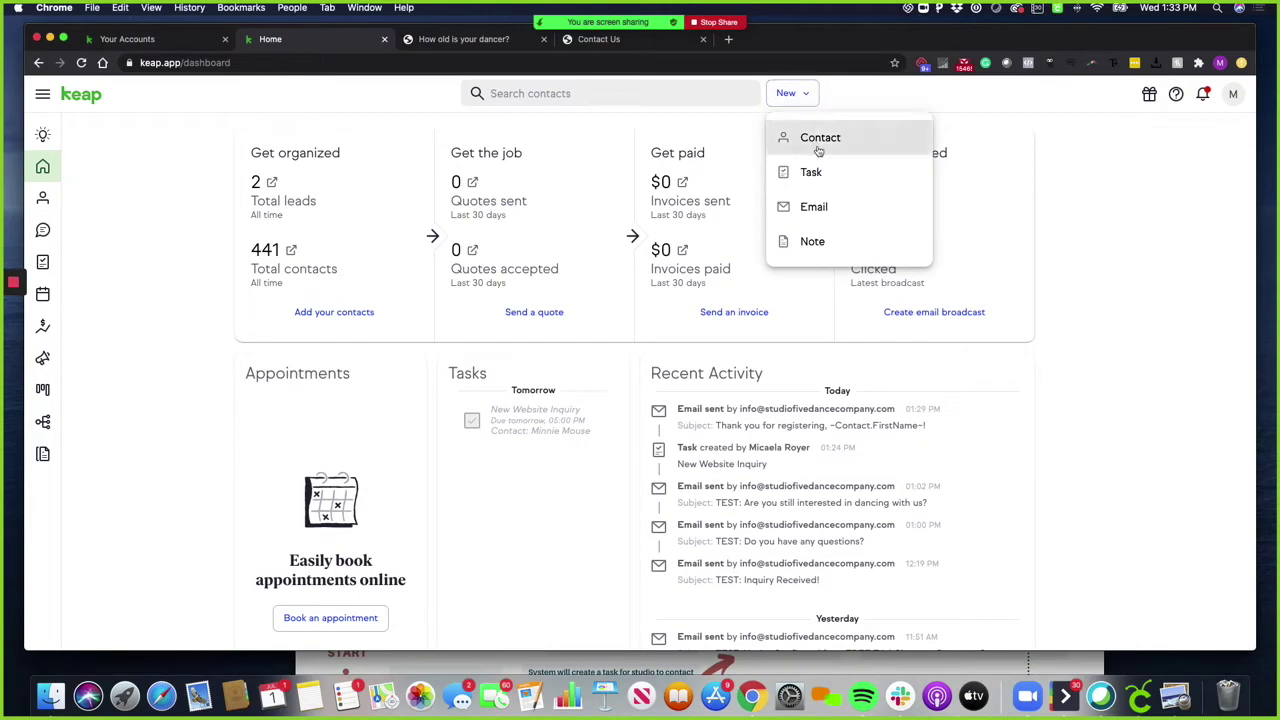
click(822, 136)
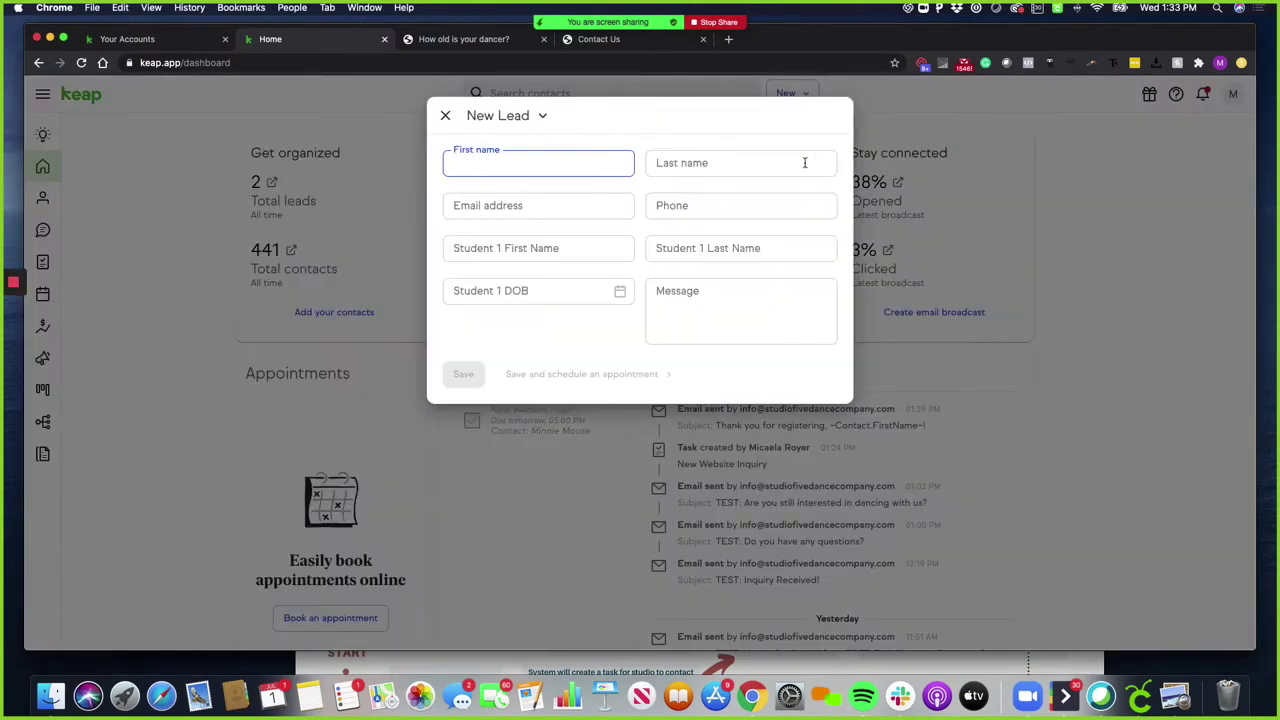
click(534, 117)
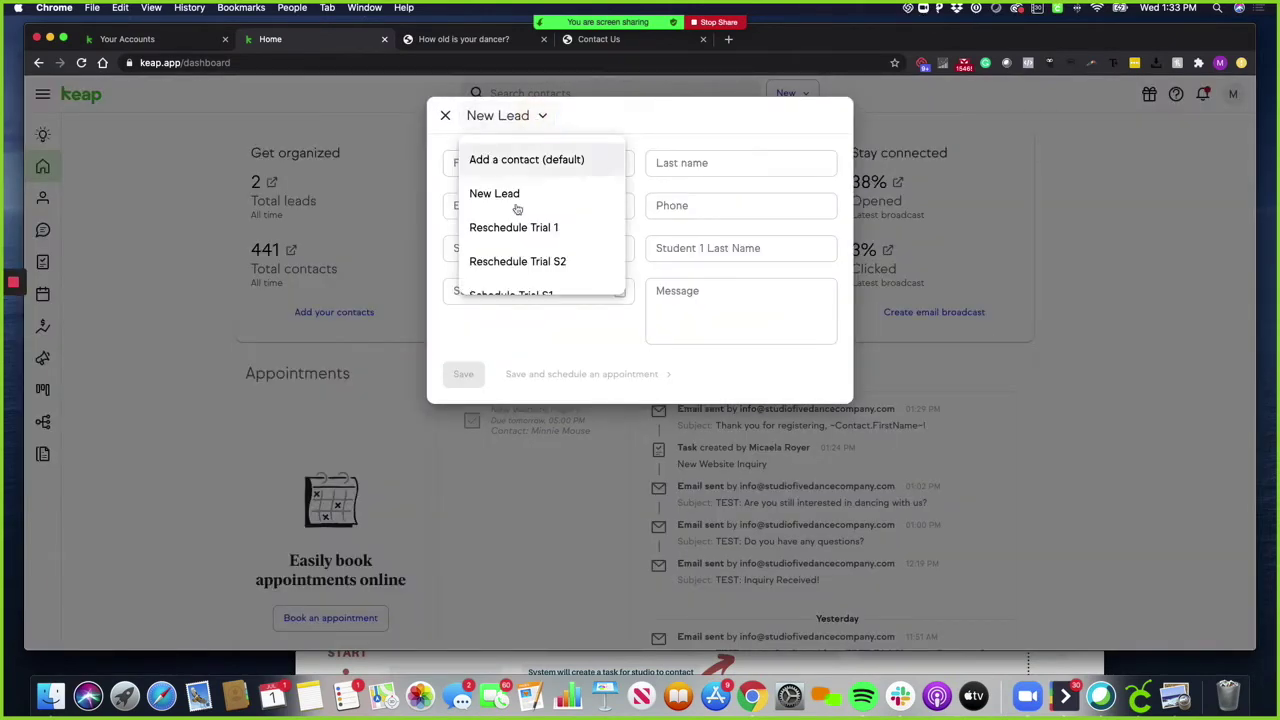
click(494, 196)
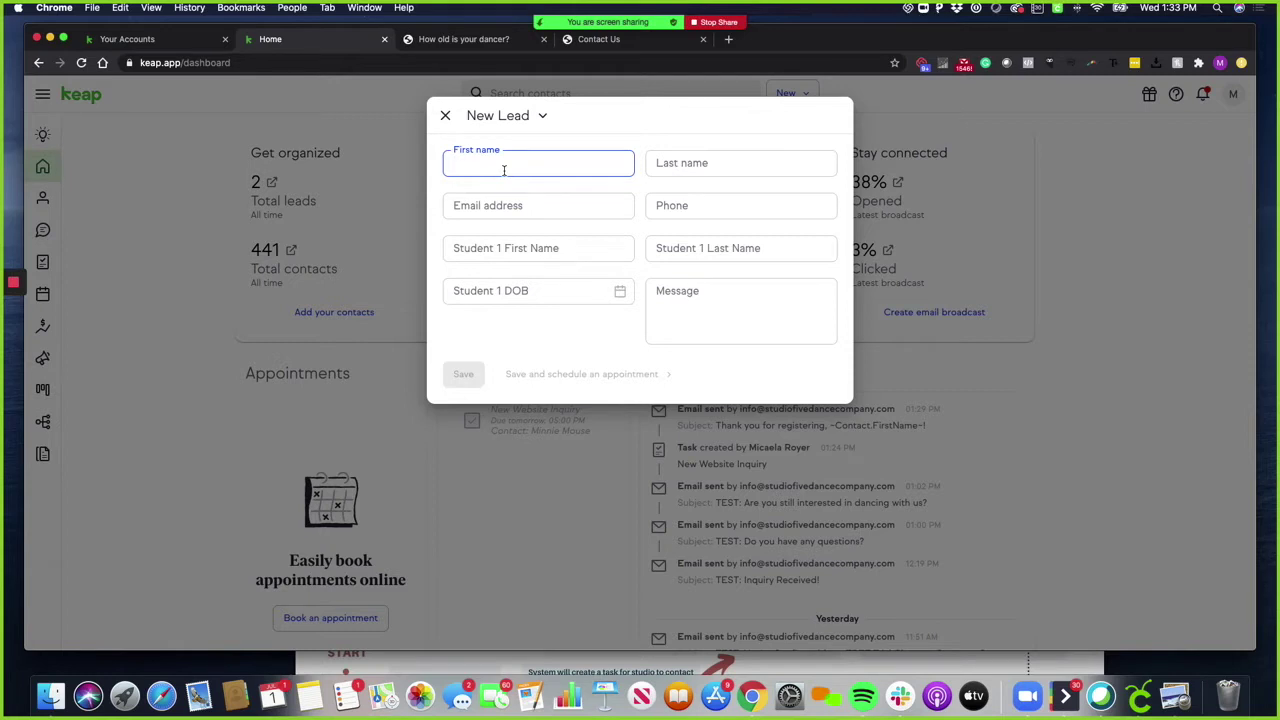
Enter the parent's and the student's first and last names
key(Tab)
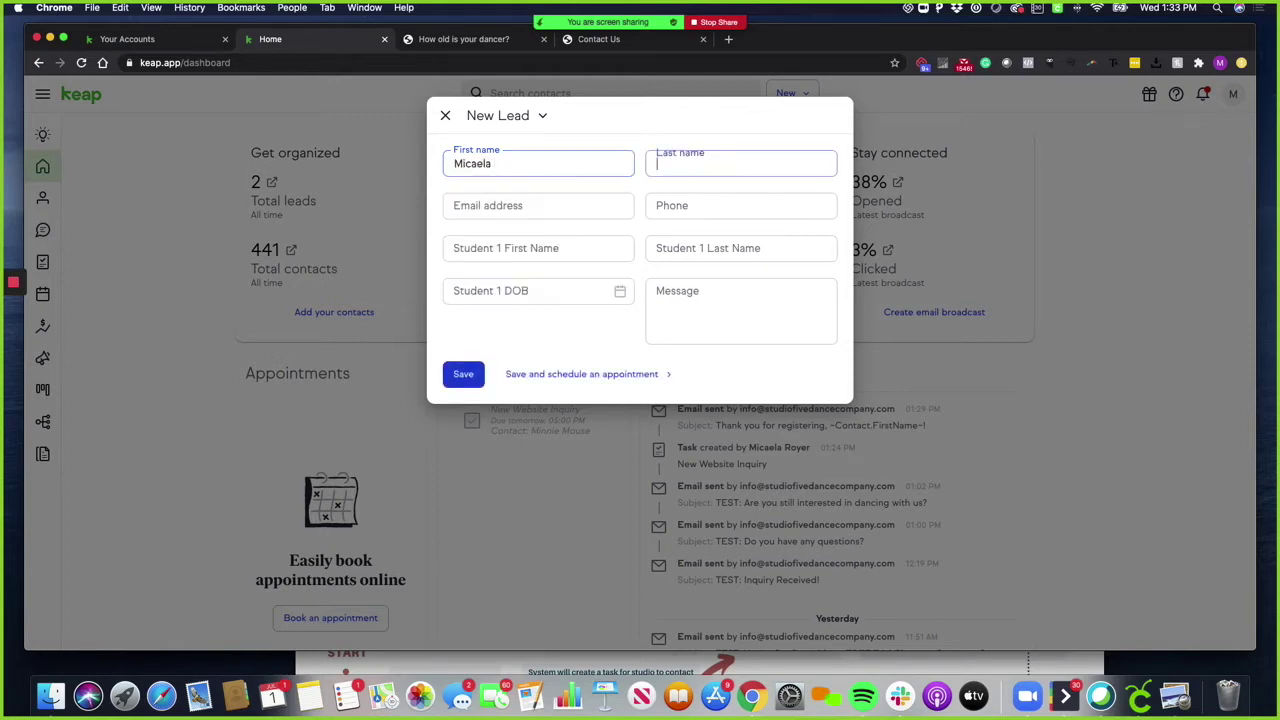
key(Tab)
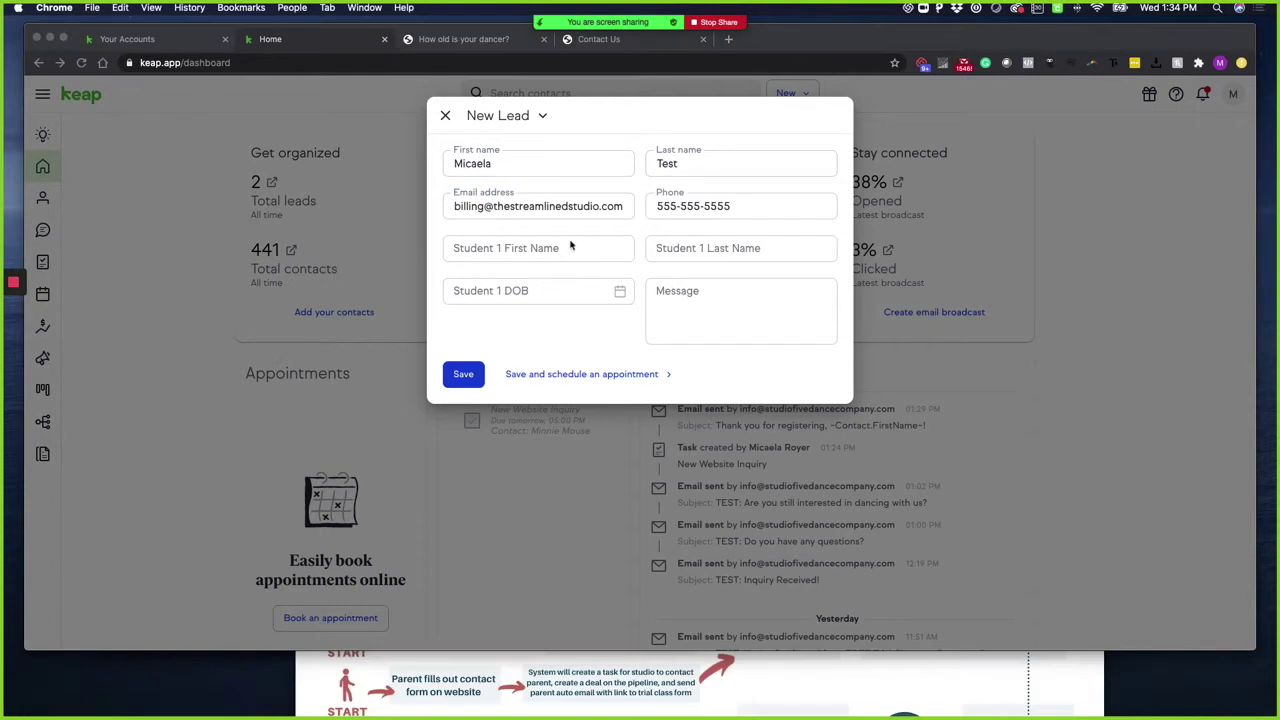
click(550, 248)
text(Dais)
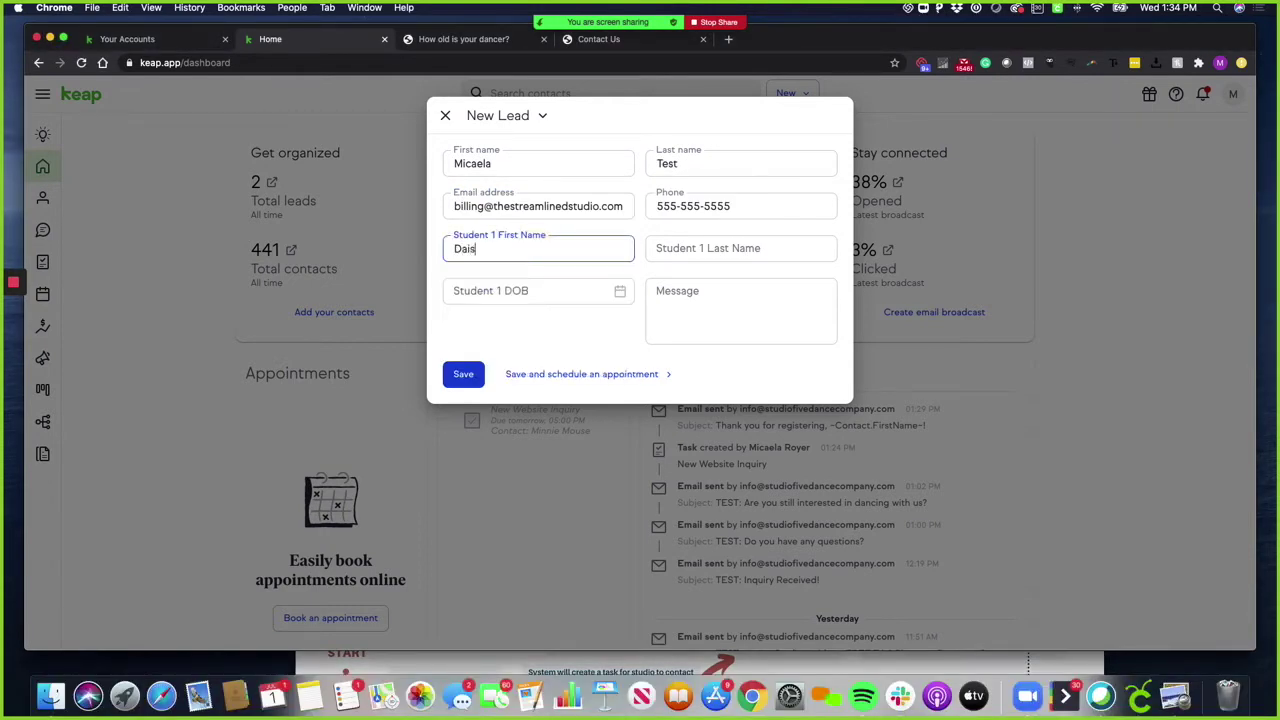
text(y)
key(Tab)
text(Te)
key(Tab)
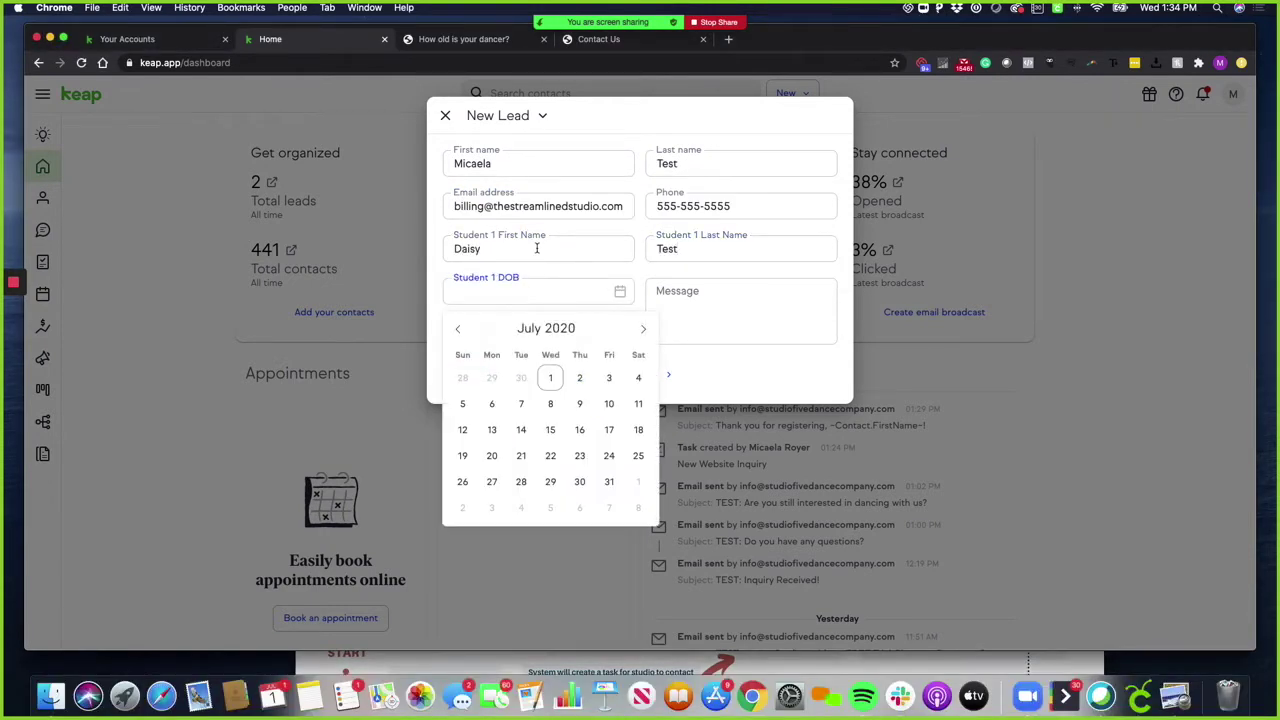
Set the student's birth date to July 15, 2014, add message 'Interested in tap and jazz', and save
click(582, 334)
double_click(582, 336)
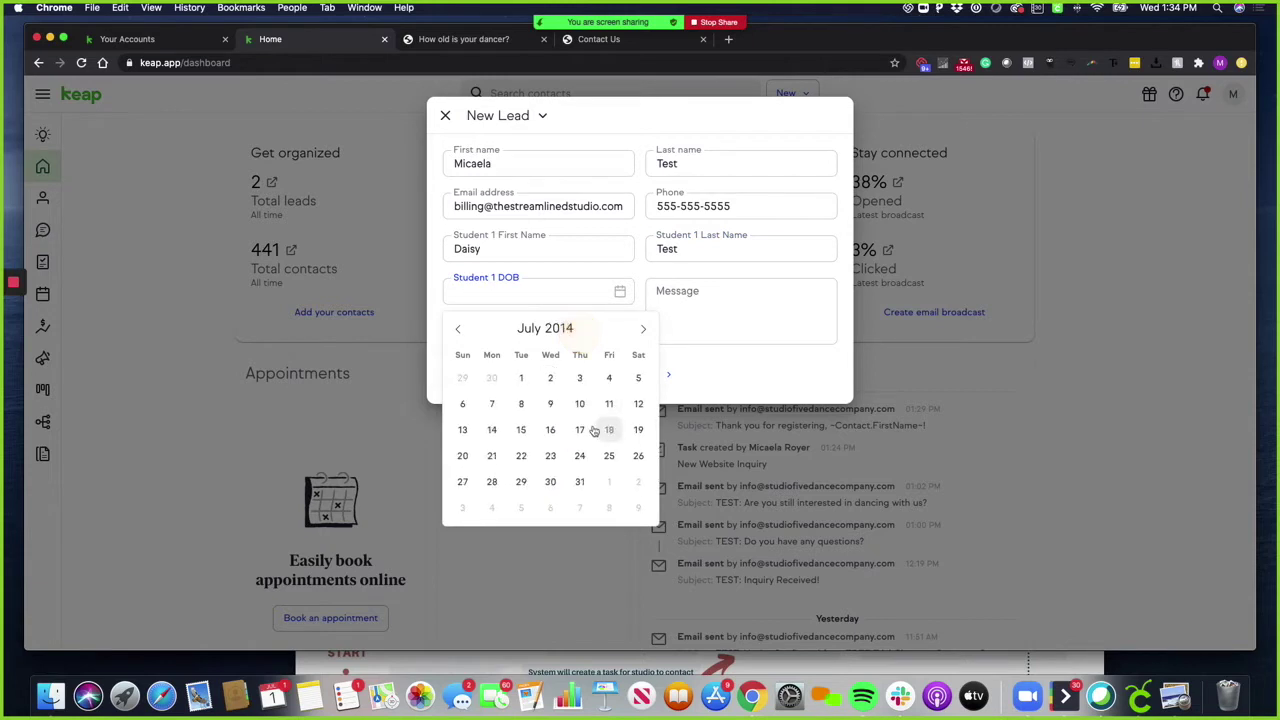
click(521, 429)
click(701, 308)
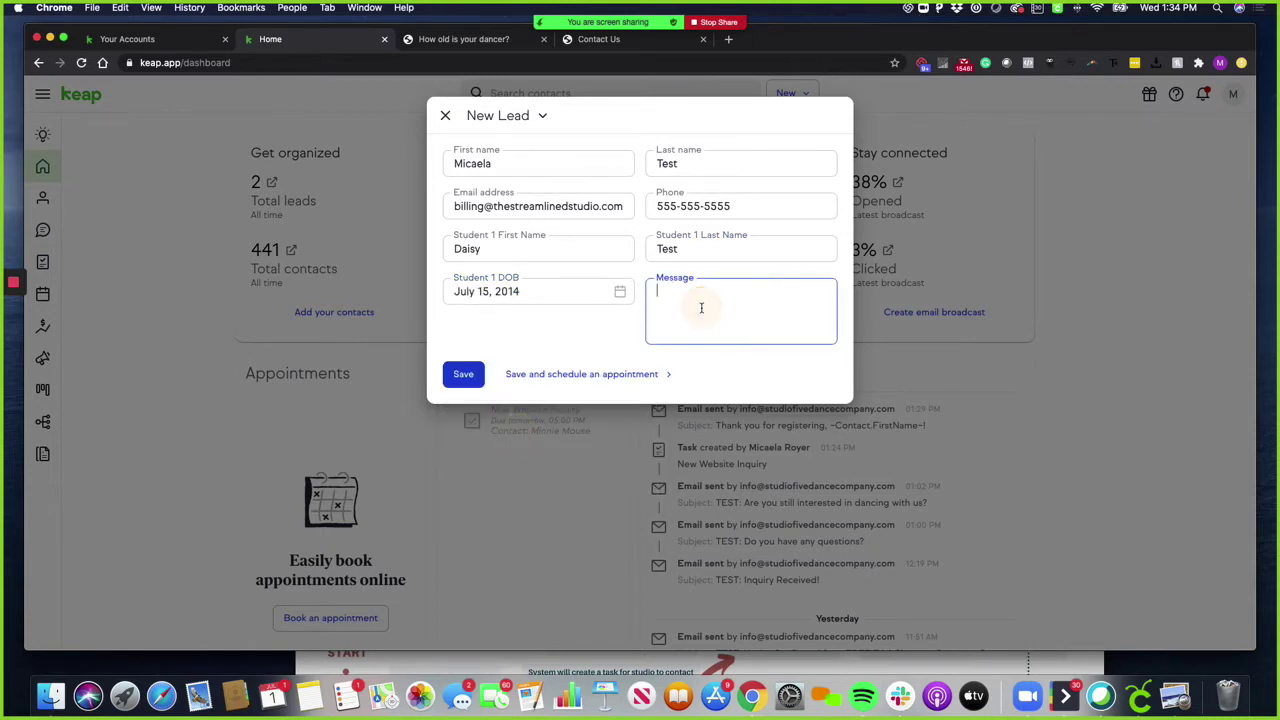
text(Interested in tap and jazz)
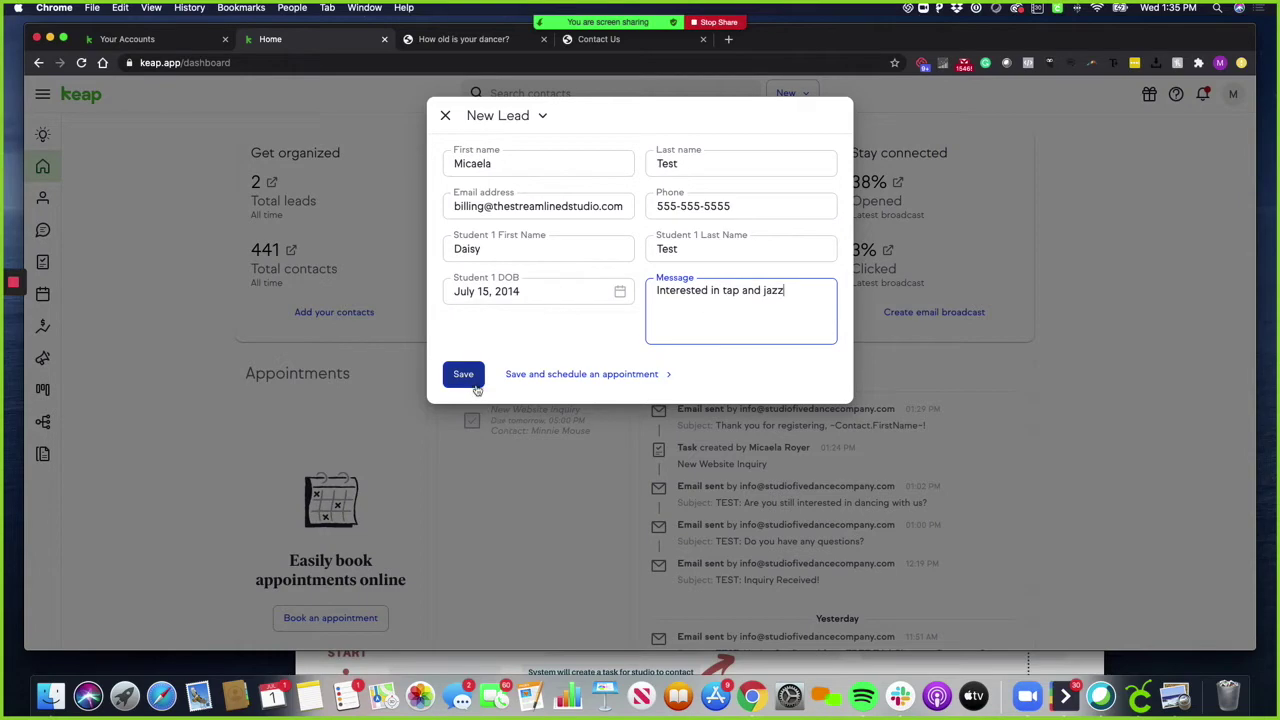
click(463, 376)
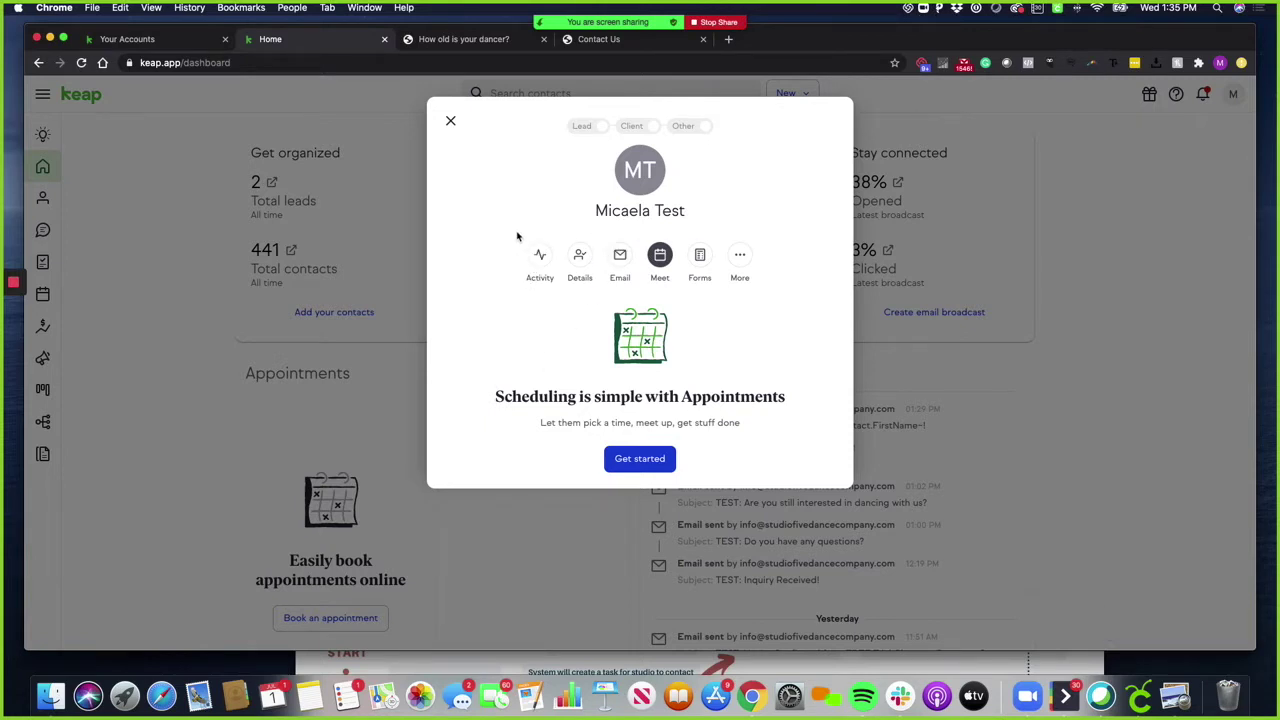
Review the new lead's details, view the Student 1 pipeline, then switch to the 'How old is your dancer?' page
click(580, 258)
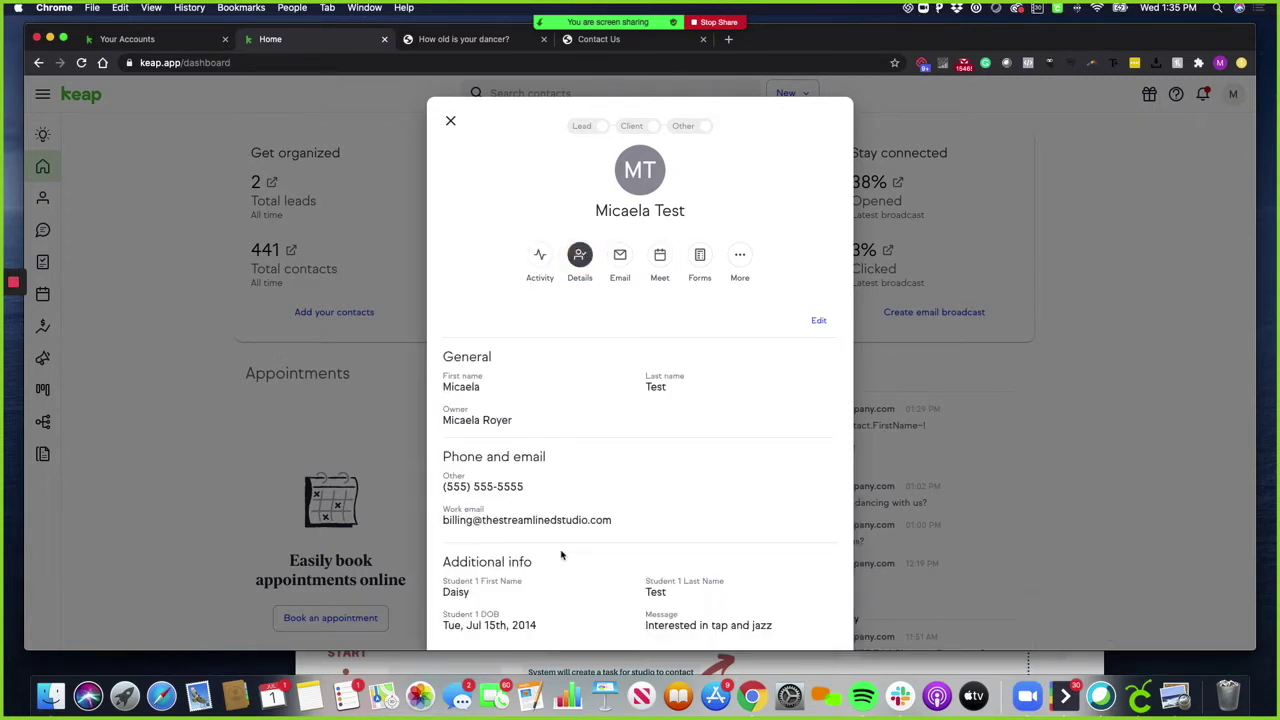
scroll(562, 556, down, 2)
scroll(565, 512, up, 2)
click(452, 121)
click(44, 391)
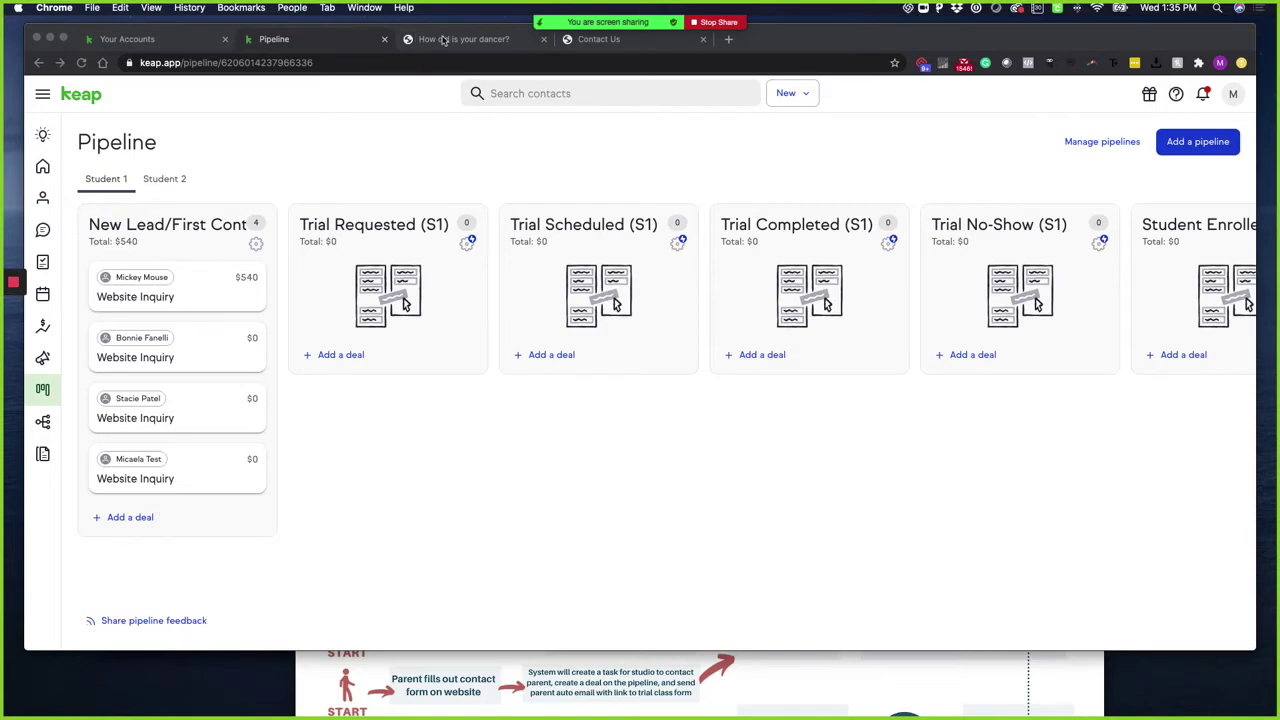
click(440, 39)
scroll(640, 467, down, 2)
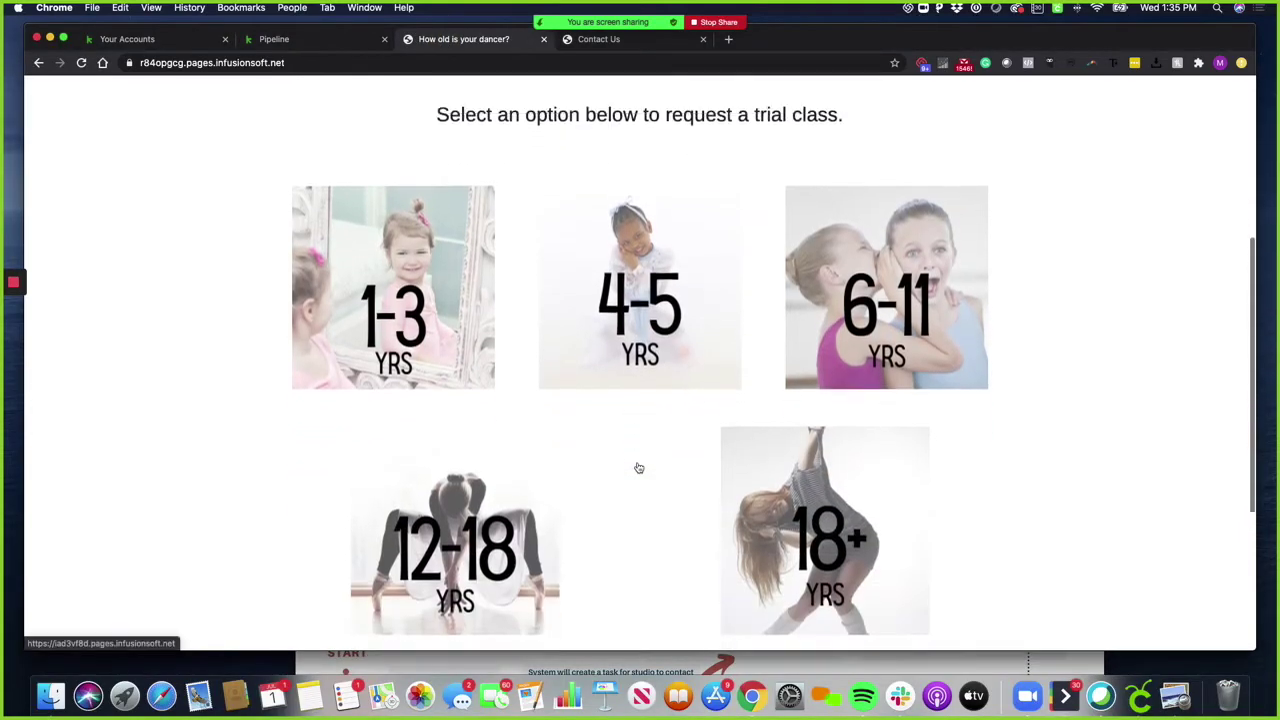
scroll(640, 467, up, 5)
scroll(640, 467, down, 2)
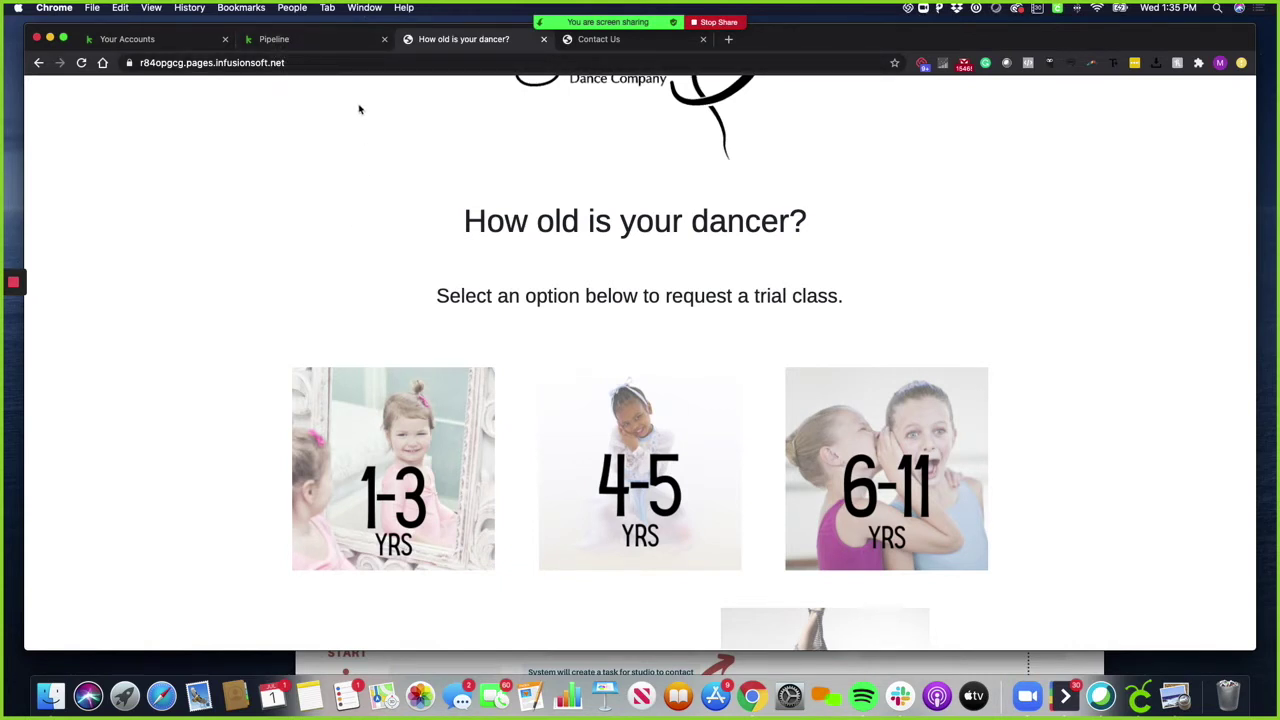
click(326, 40)
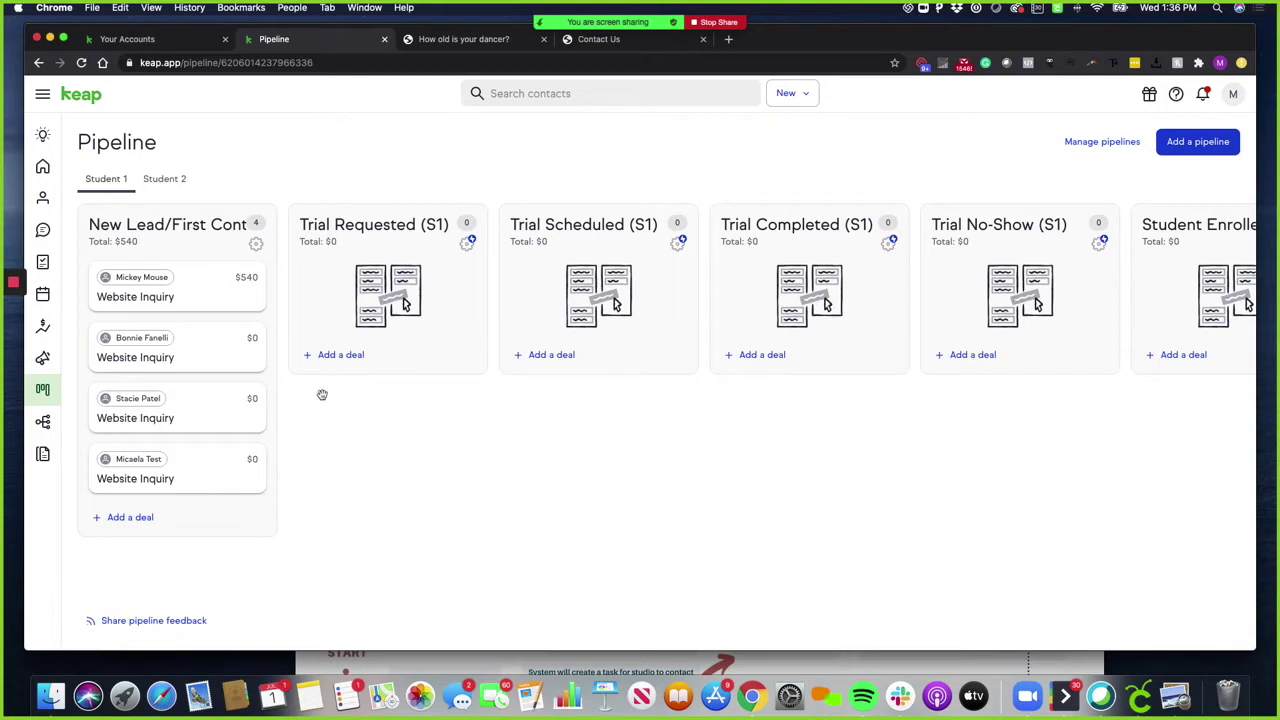
On the Contact Us form, enter the parent's name, email and cell phone
click(607, 42)
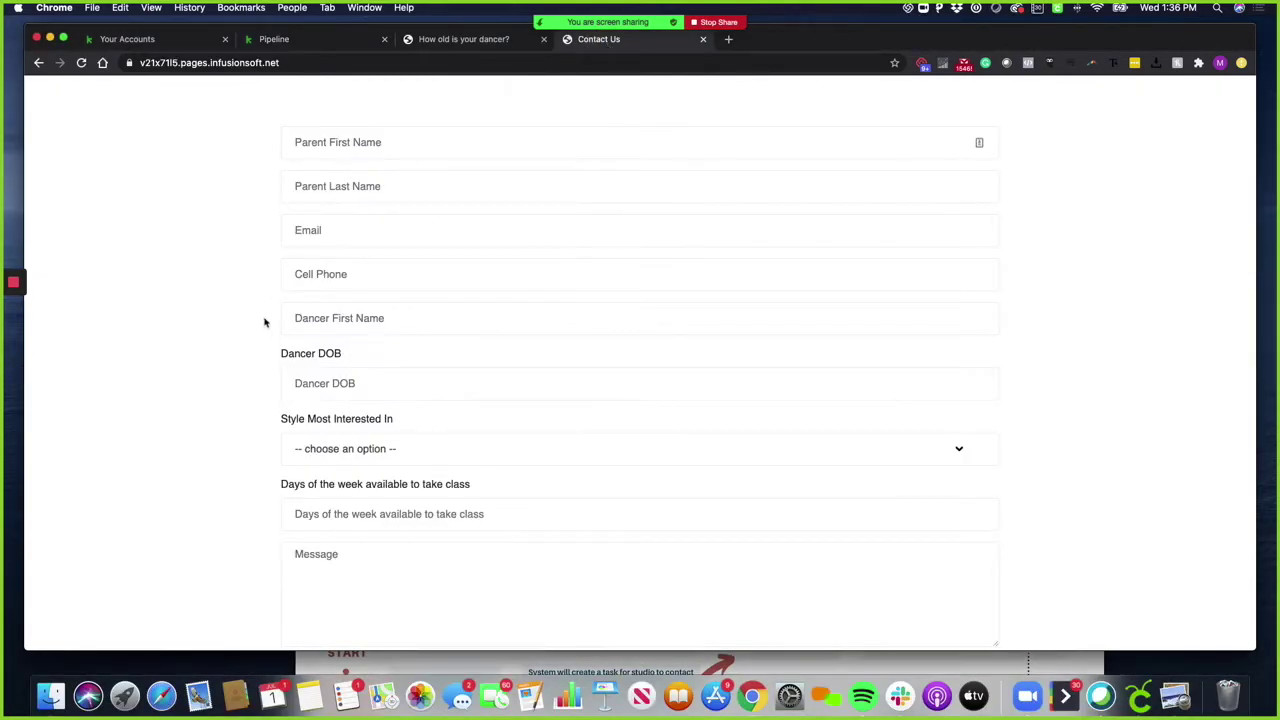
scroll(506, 347, down, 1)
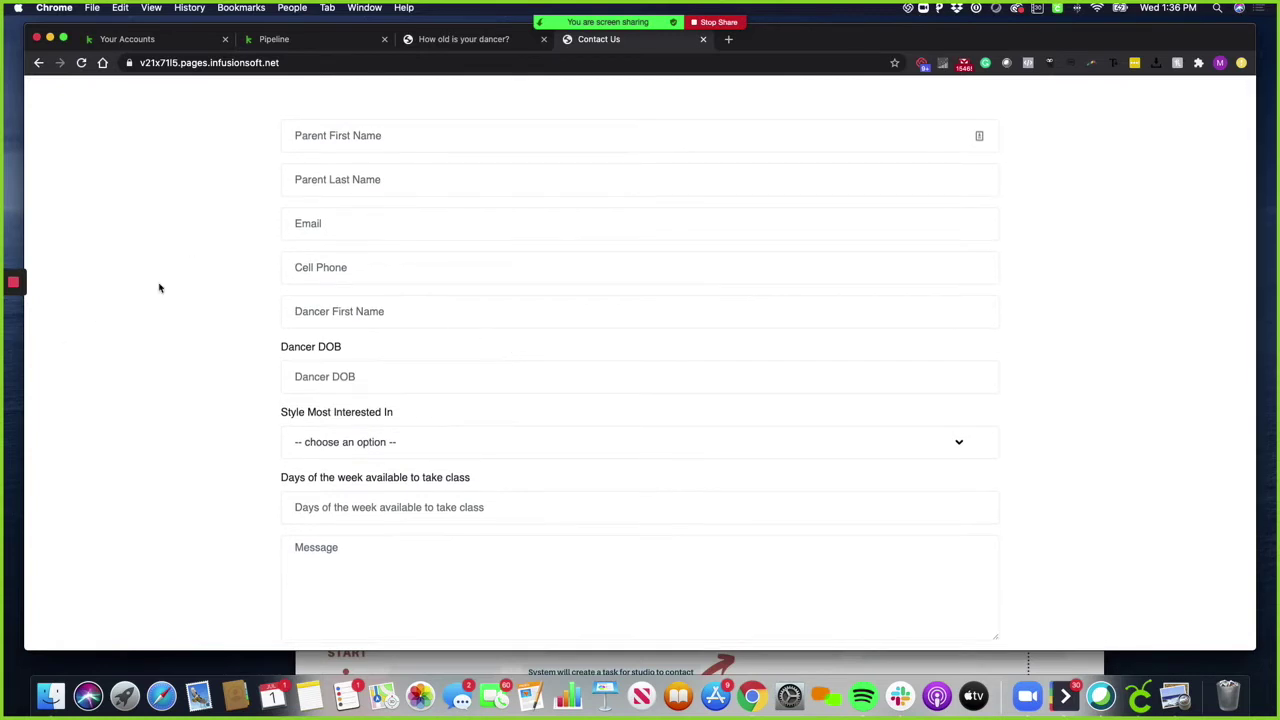
click(351, 141)
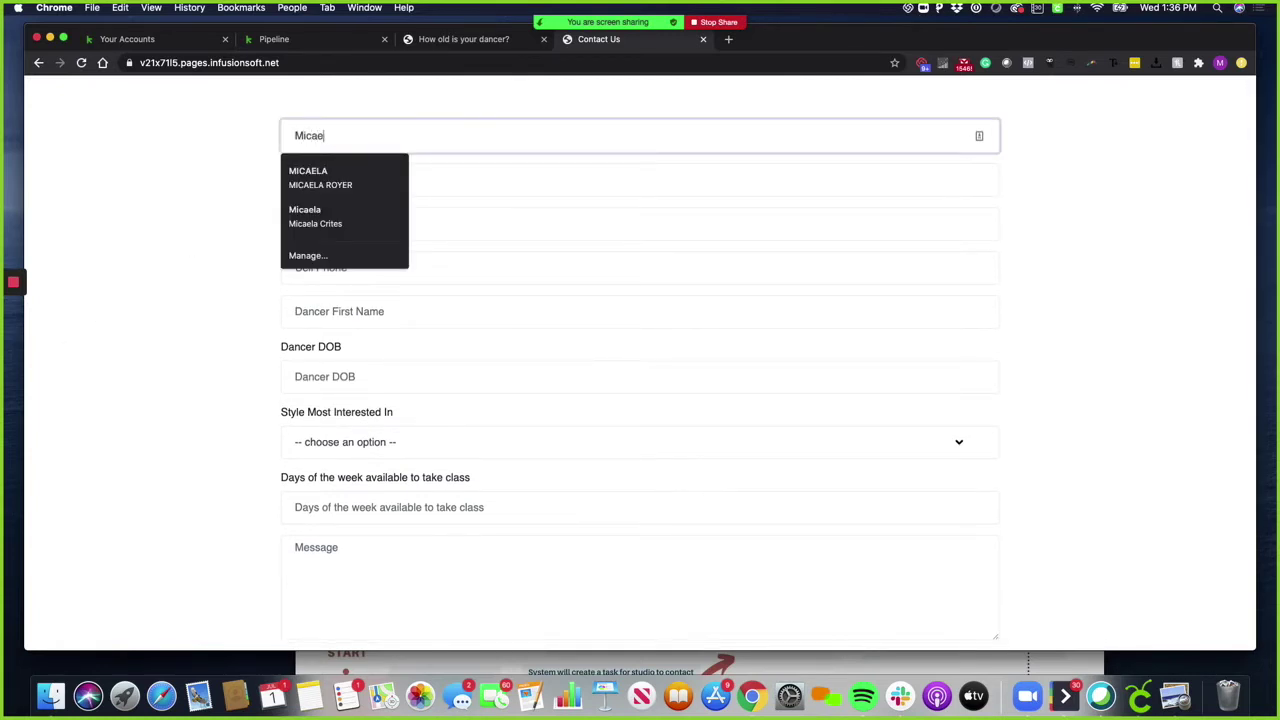
key(Tab)
key(Tab)
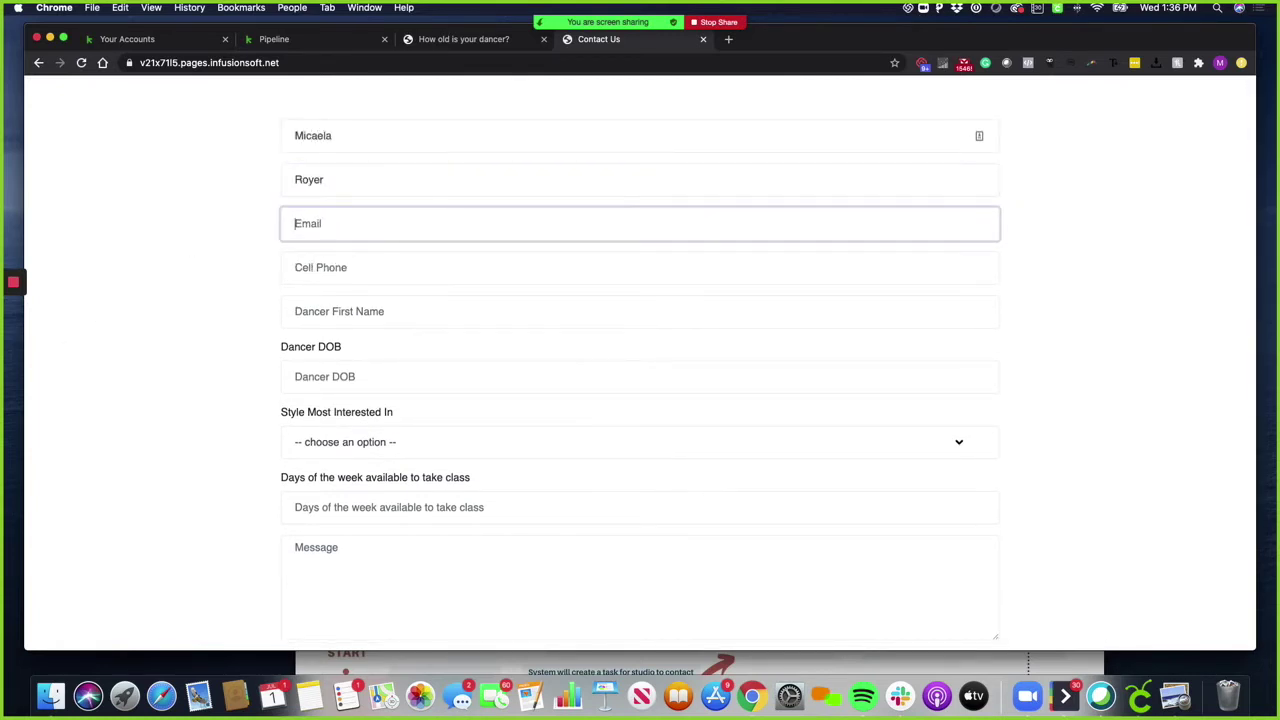
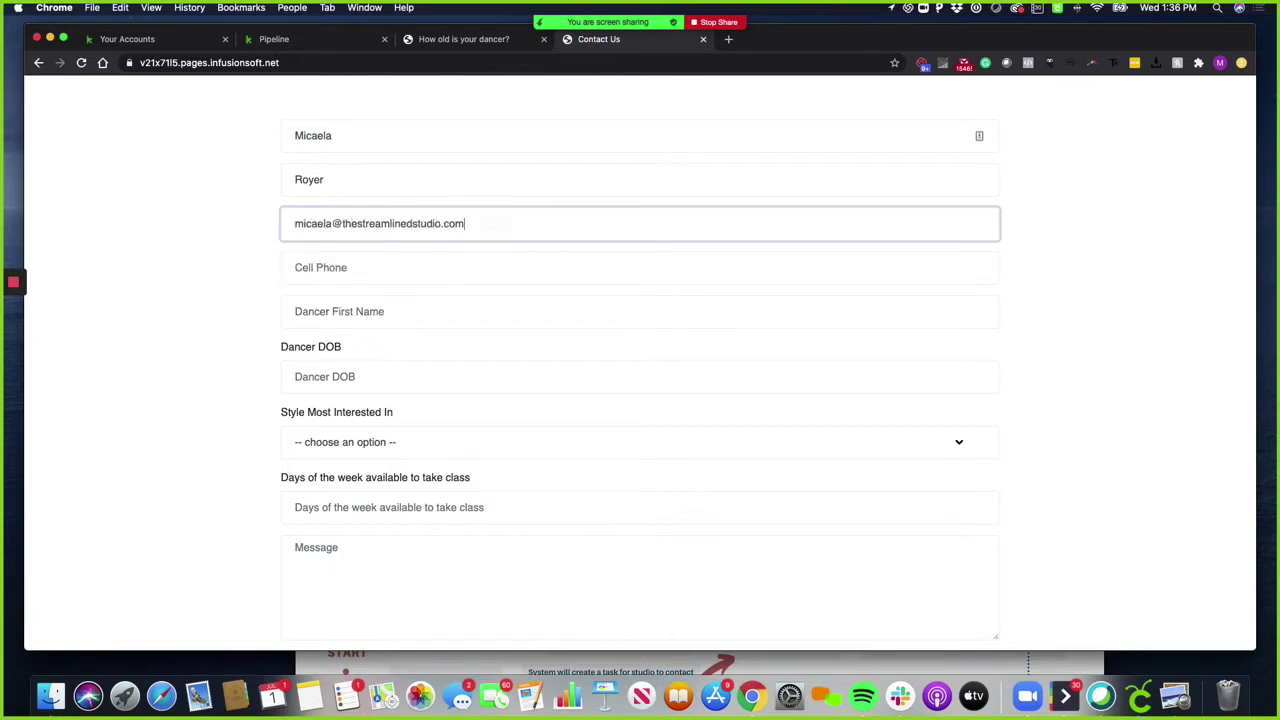
key(Tab)
text(555-)
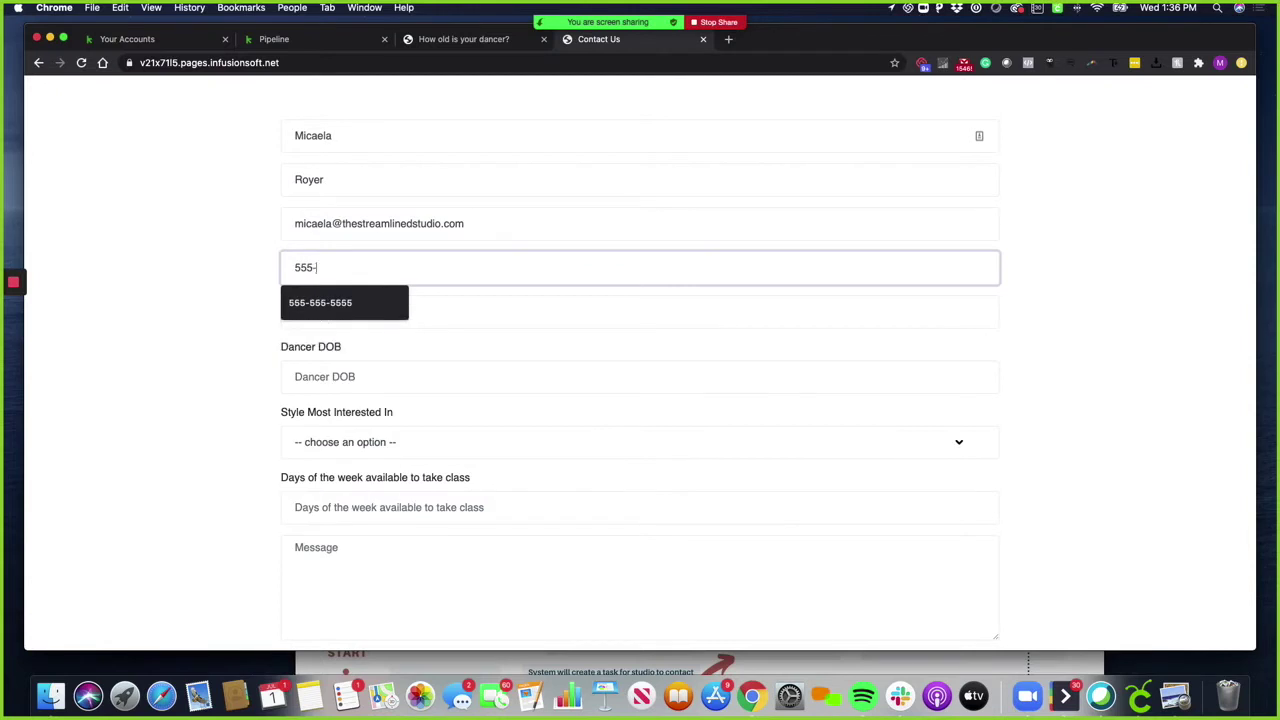
text(555-5555)
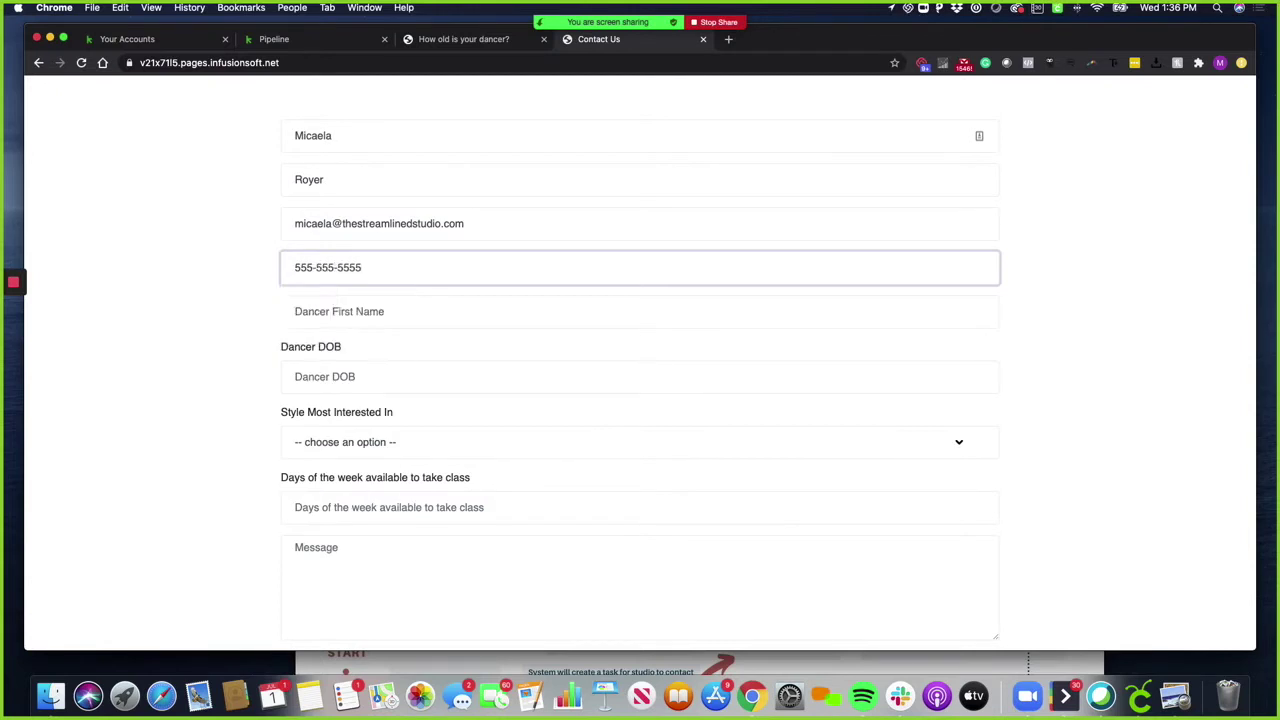
Enter the dancer's first name and set the birth date to February 25, 2014
key(Tab)
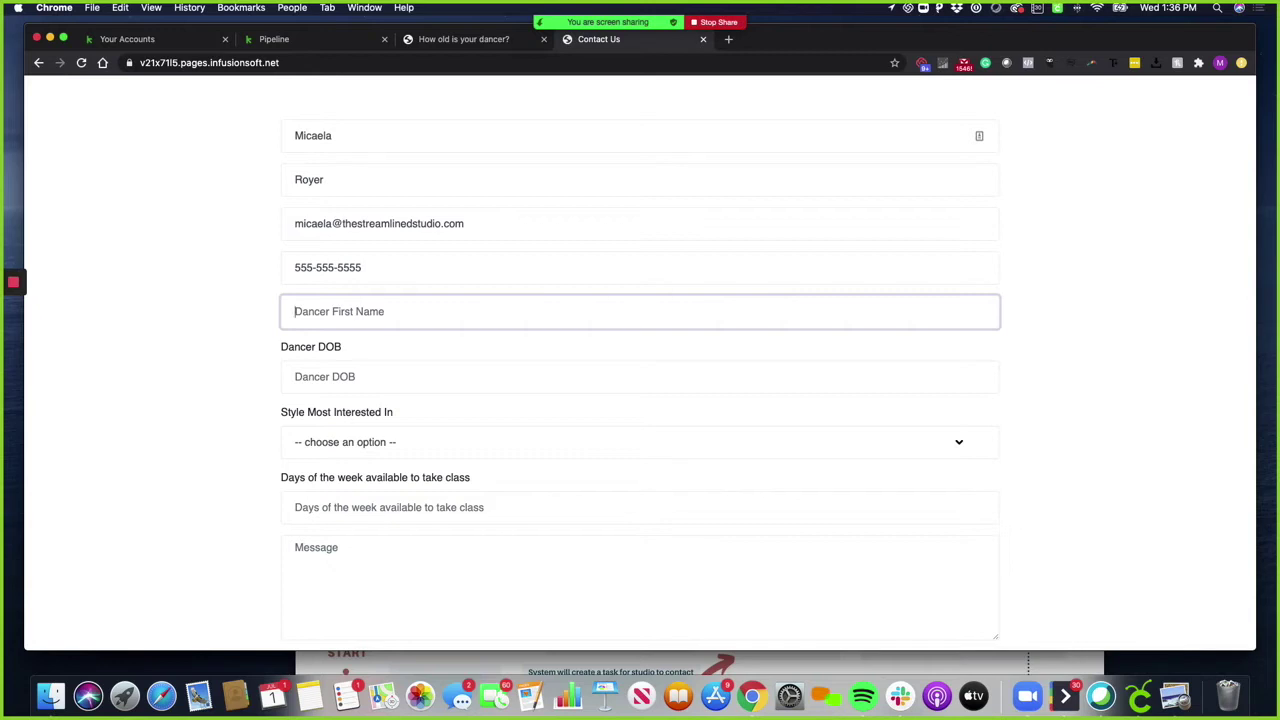
text(Donald)
key(Tab)
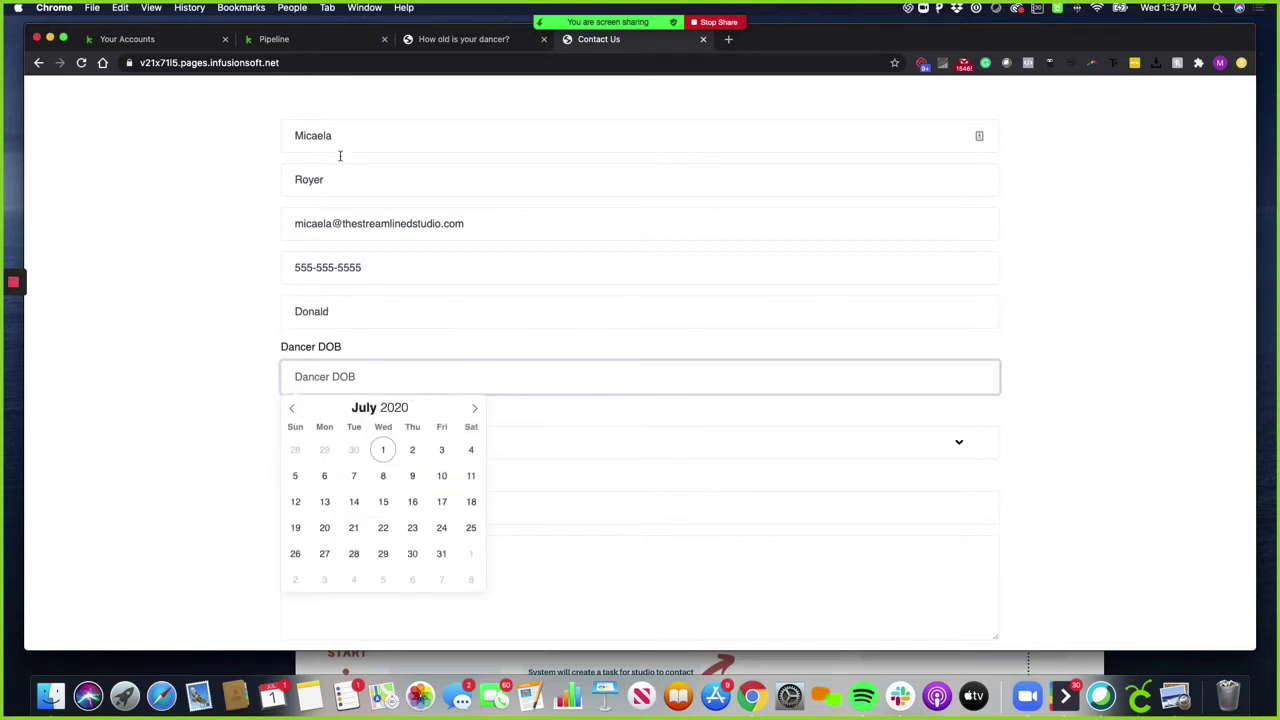
click(412, 408)
scroll(412, 408, down, 6)
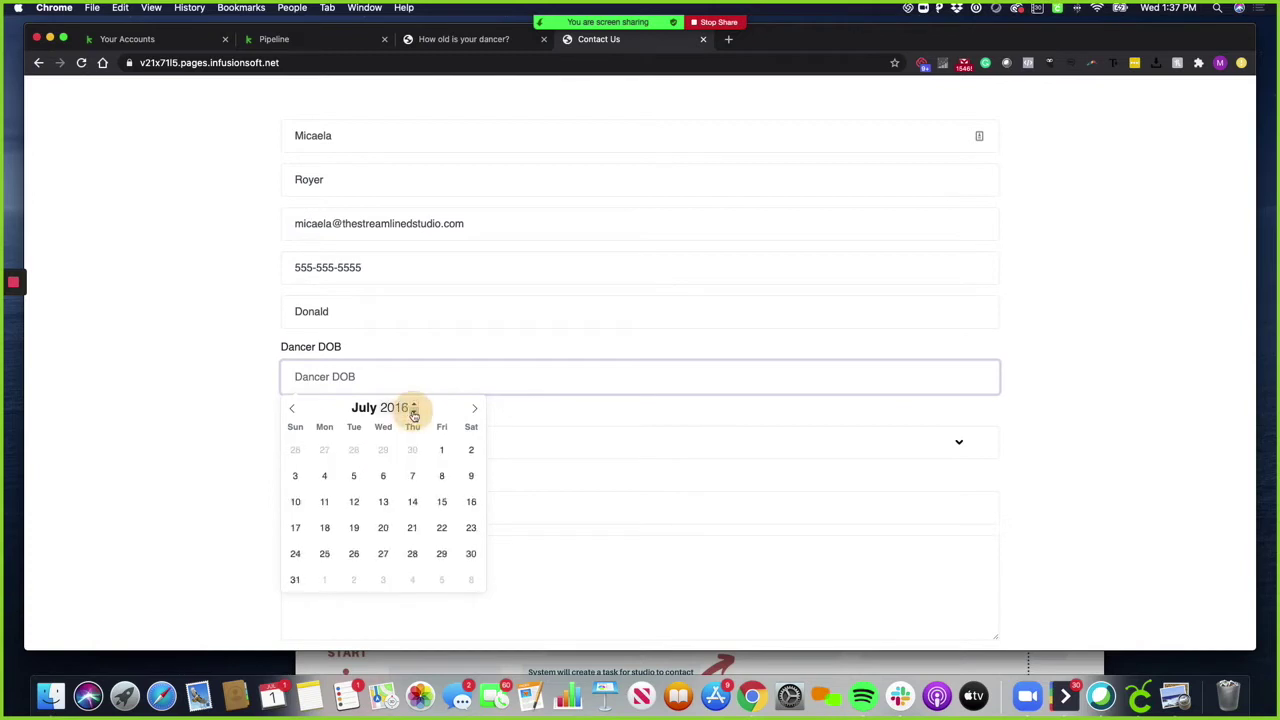
click(292, 408)
click(292, 408)
click(292, 408)
click(292, 408)
click(292, 408)
click(354, 553)
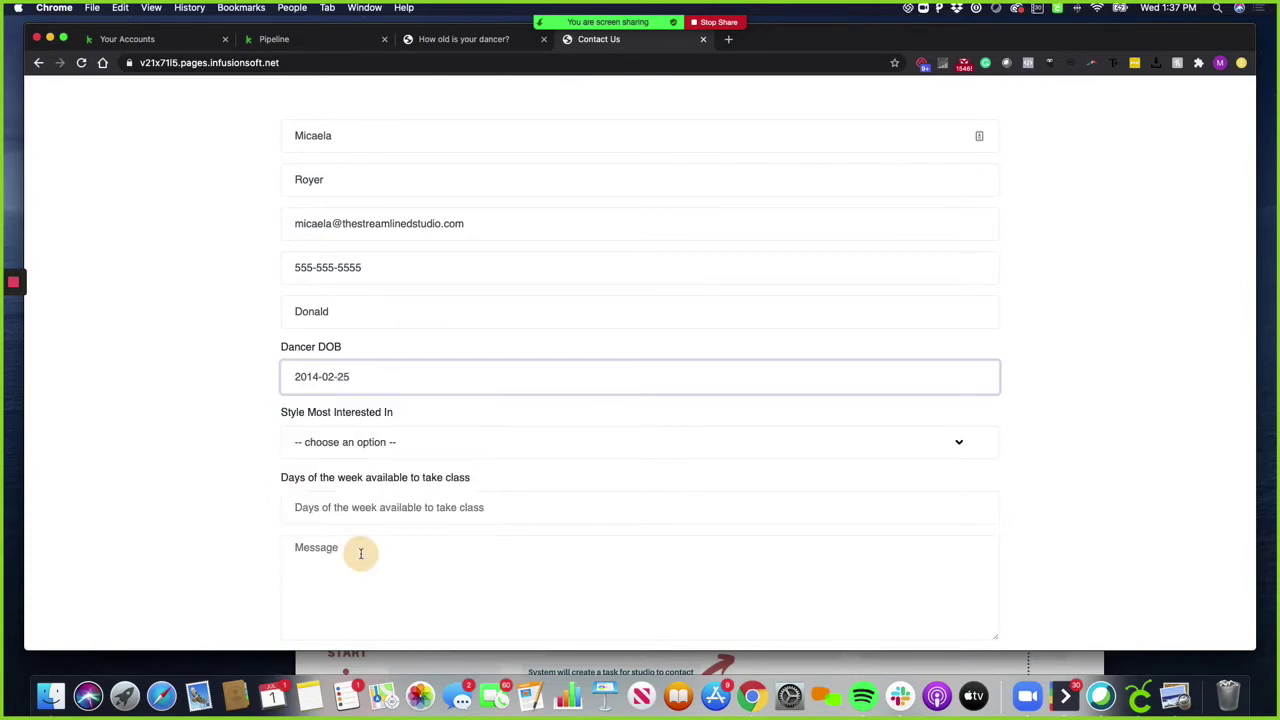
Choose Contemporary style, enter 'Monday and Wednesday' as available days, and write a short message
click(377, 450)
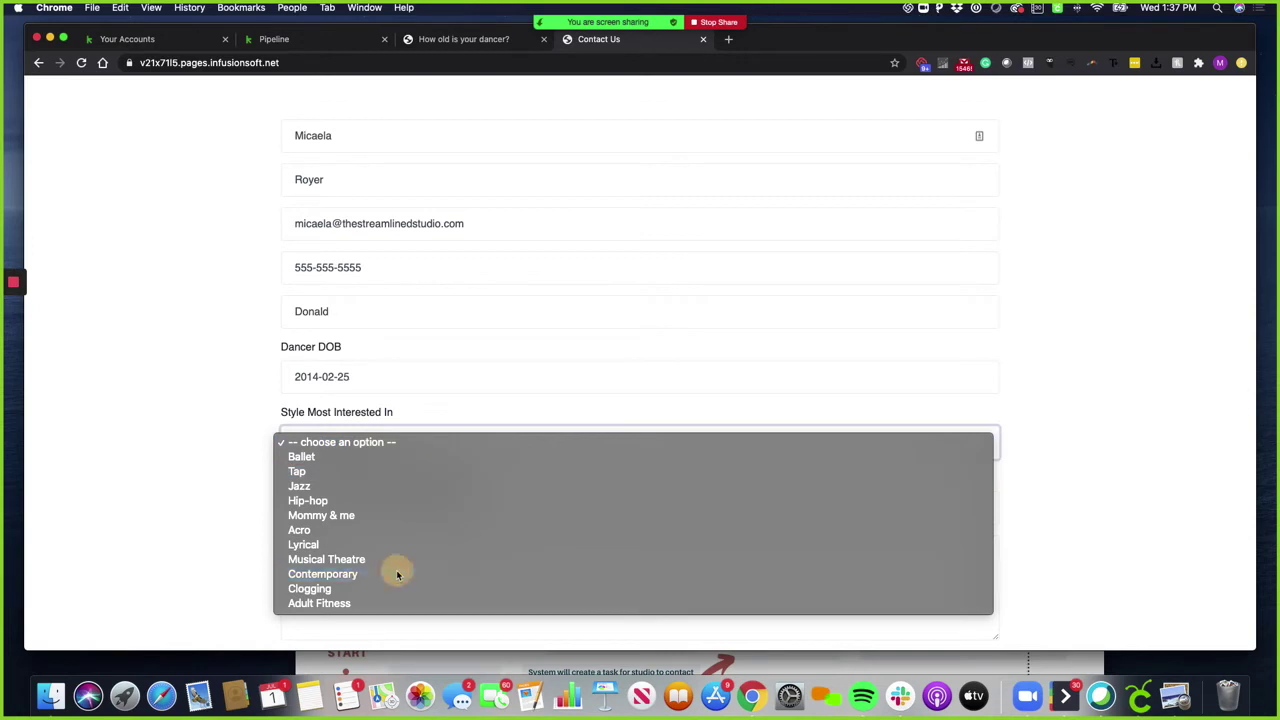
click(397, 574)
click(406, 512)
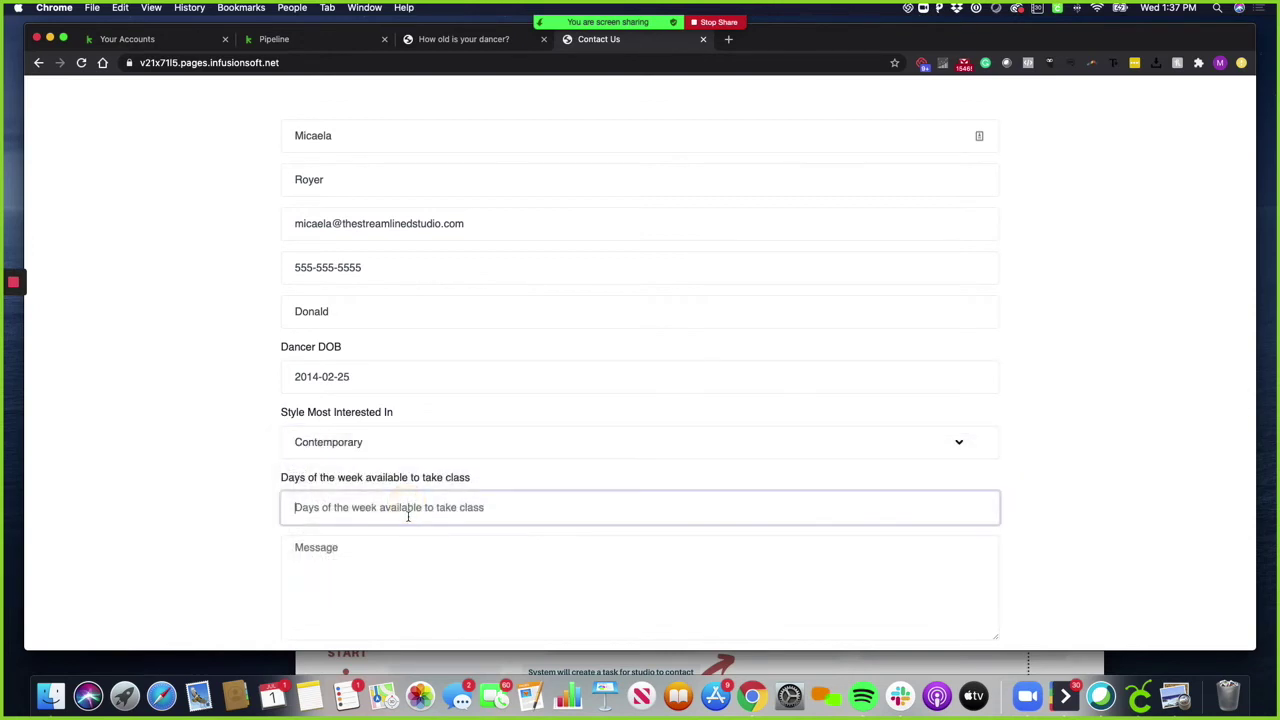
text(Monday)
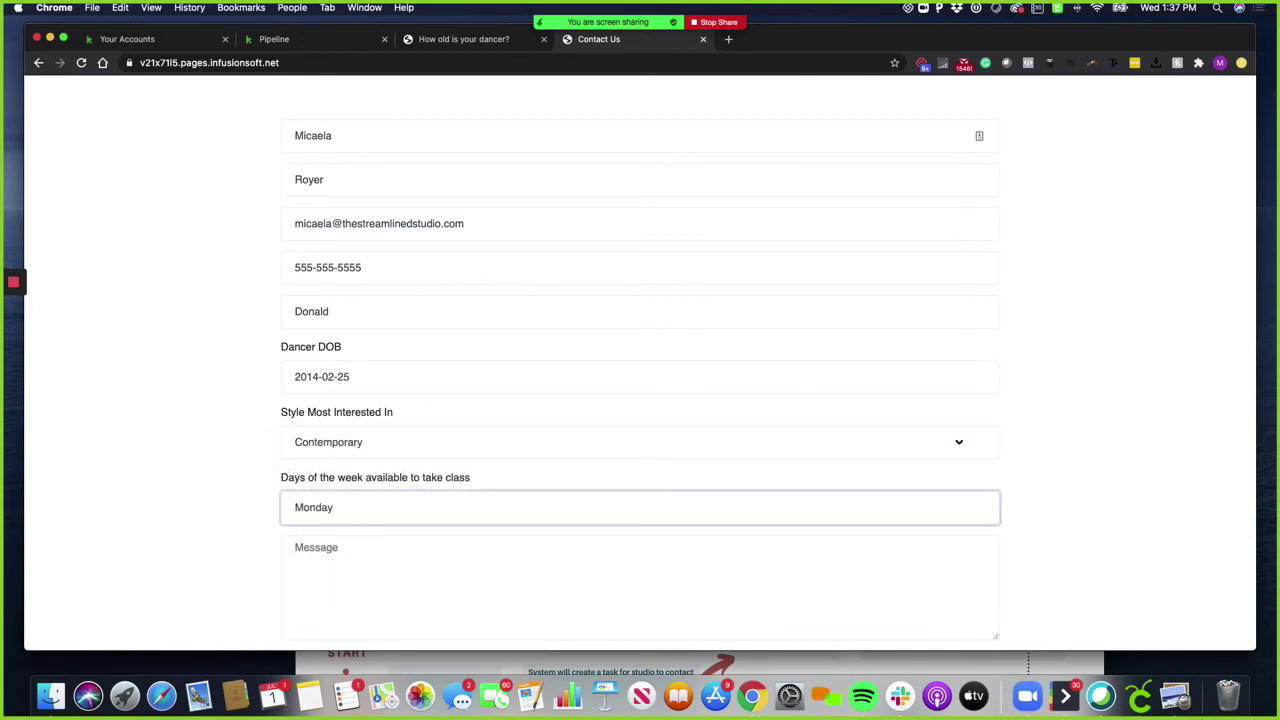
text( and Wednesday)
click(409, 611)
text(Can;t w)
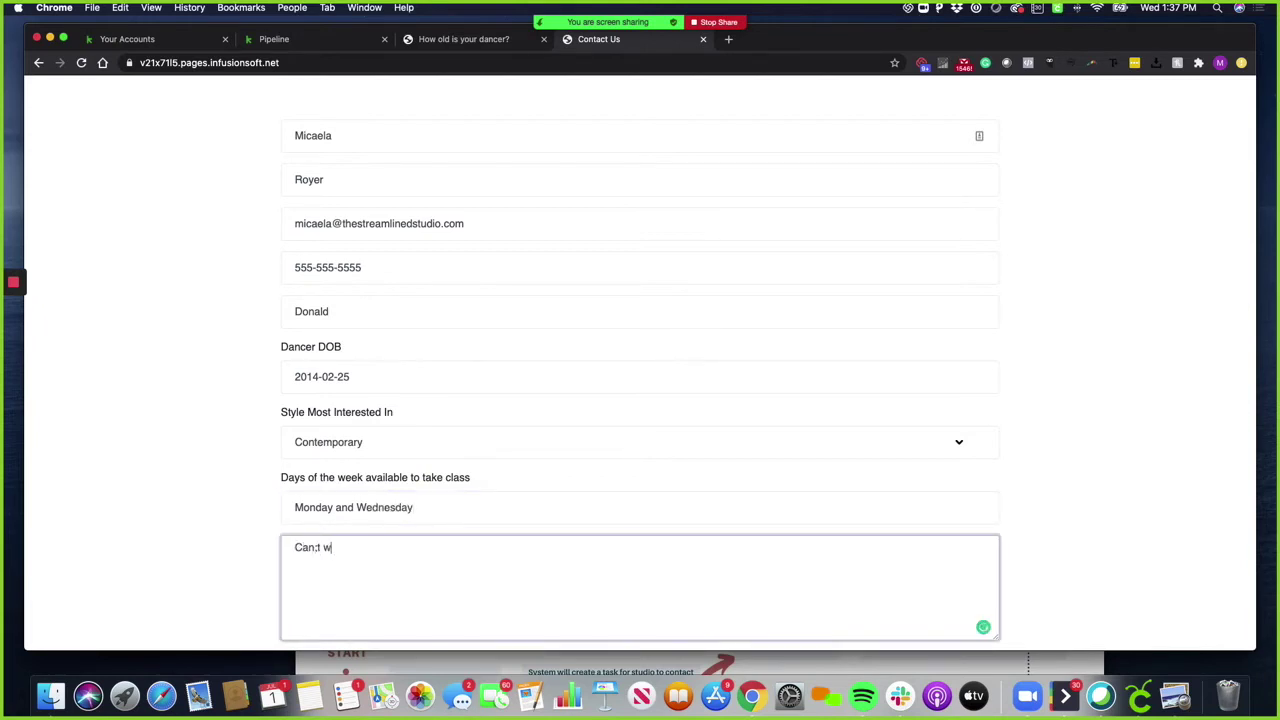
key(BackSpace)
key(BackSpace)
key(BackSpace)
key(BackSpace)
text('t wait to take class!)
click(1058, 556)
scroll(1058, 556, down, 3)
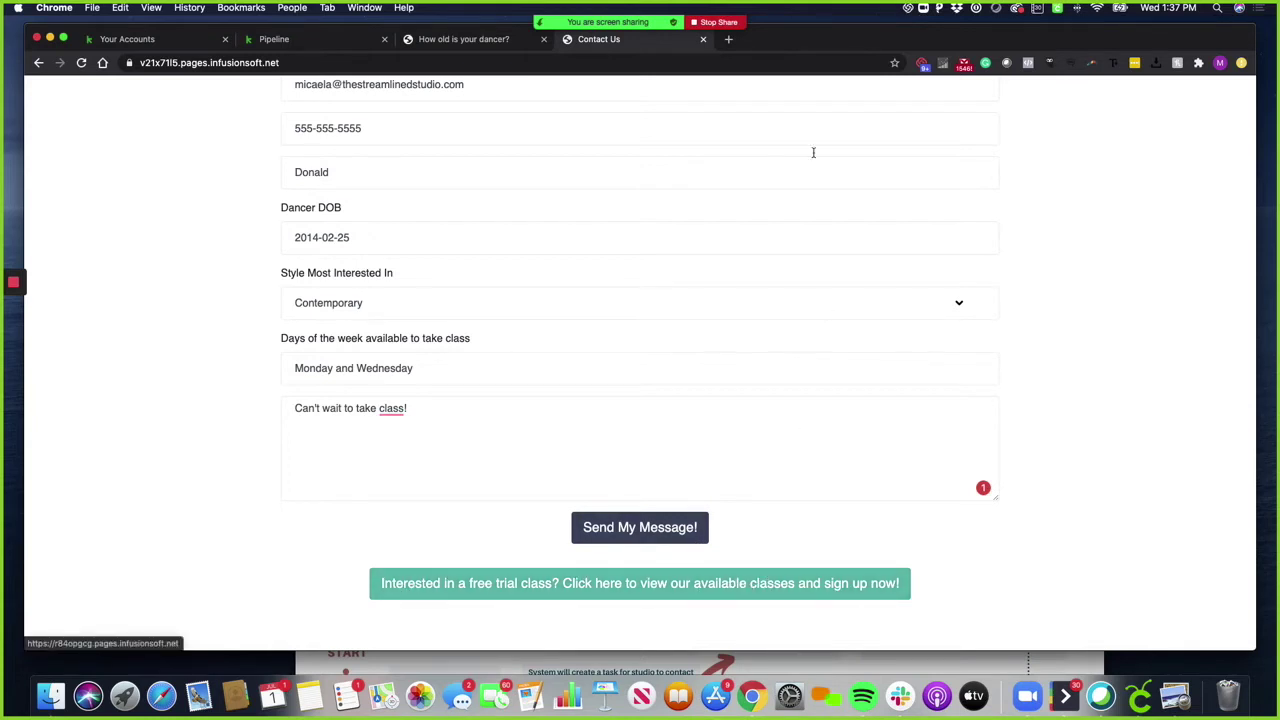
Submit the form, pass the fire-hydrant reCAPTCHA, and return to the Keap pipeline
click(486, 40)
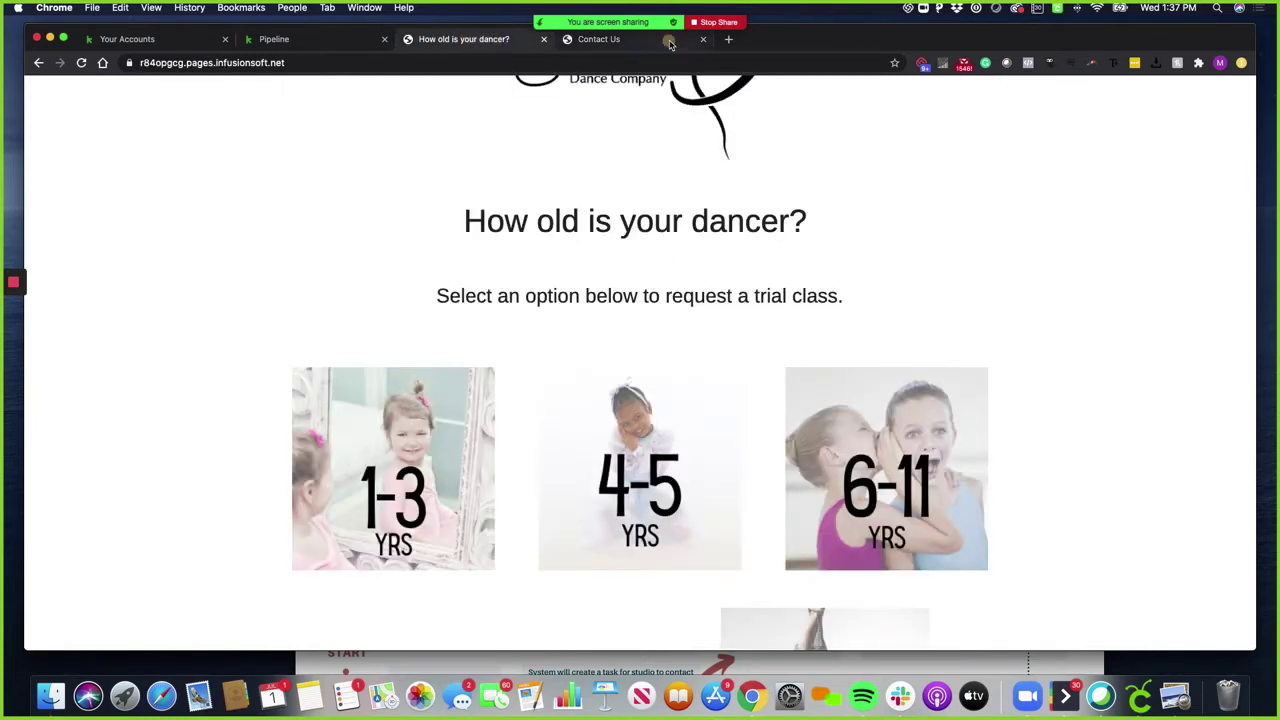
click(670, 43)
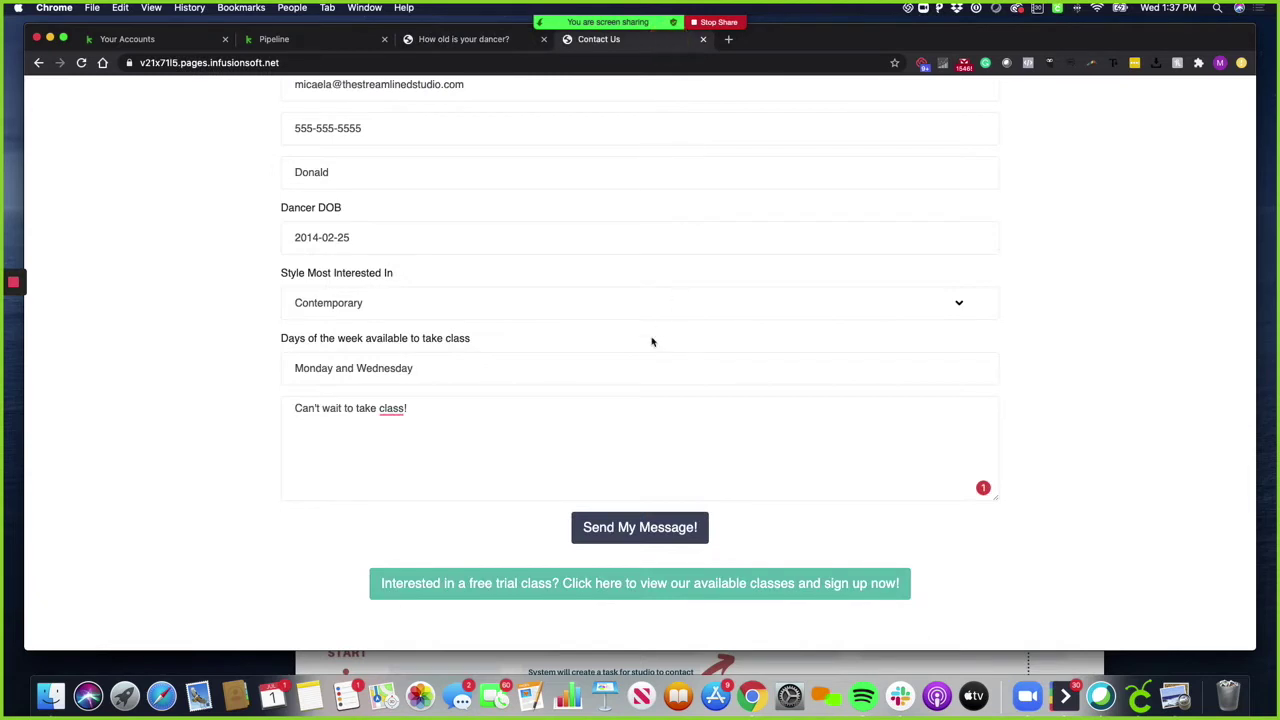
click(604, 522)
click(661, 507)
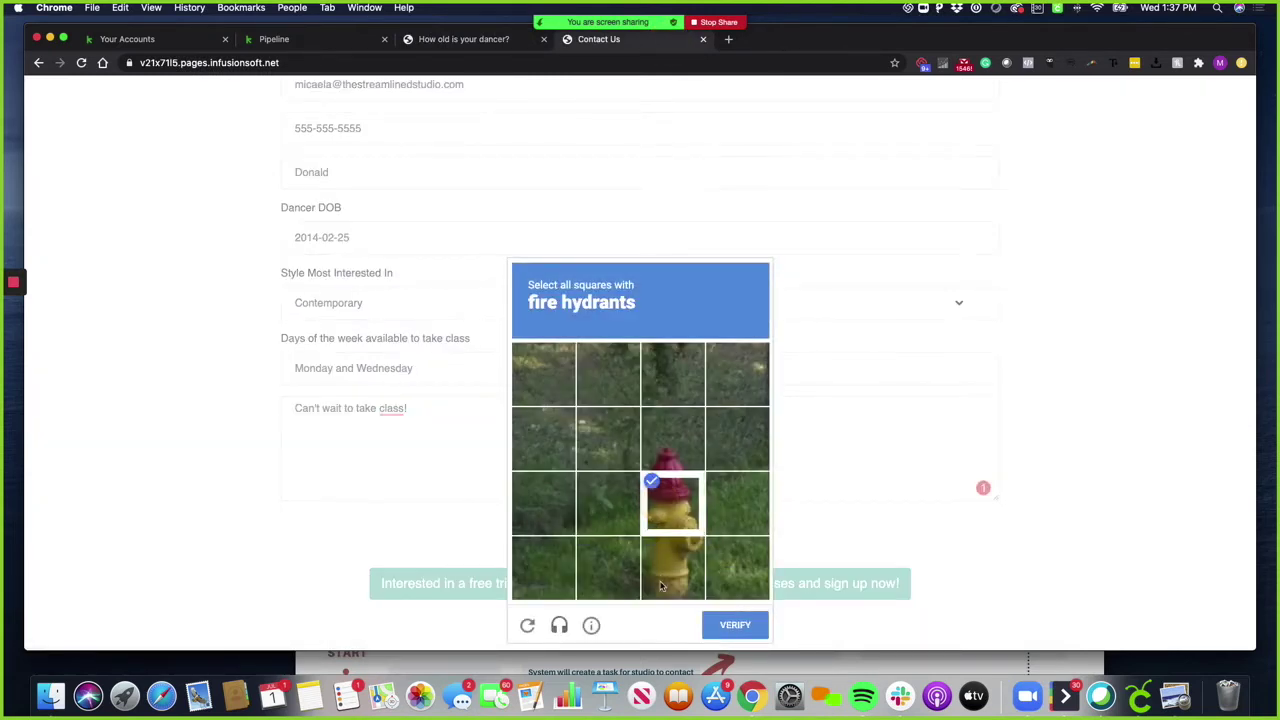
click(660, 586)
click(674, 452)
click(738, 626)
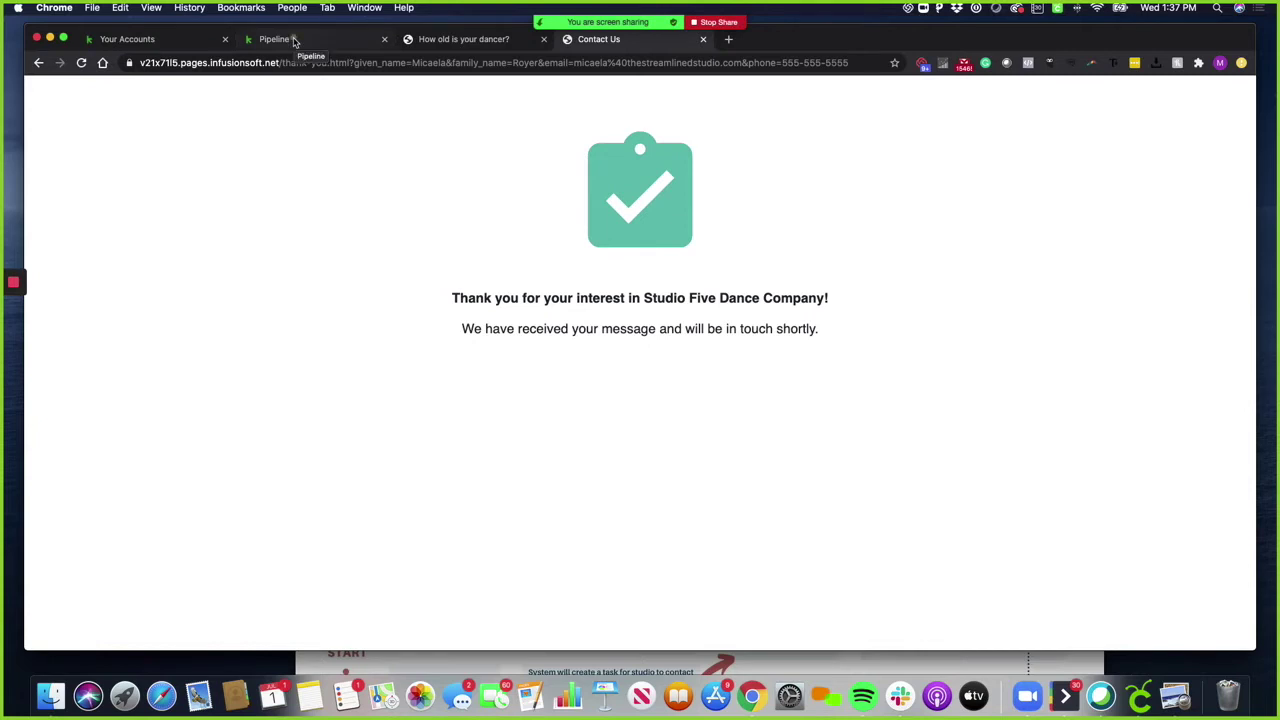
click(294, 41)
Reload the pipeline, then open and save the first new website inquiry task from Home
key(super+r)
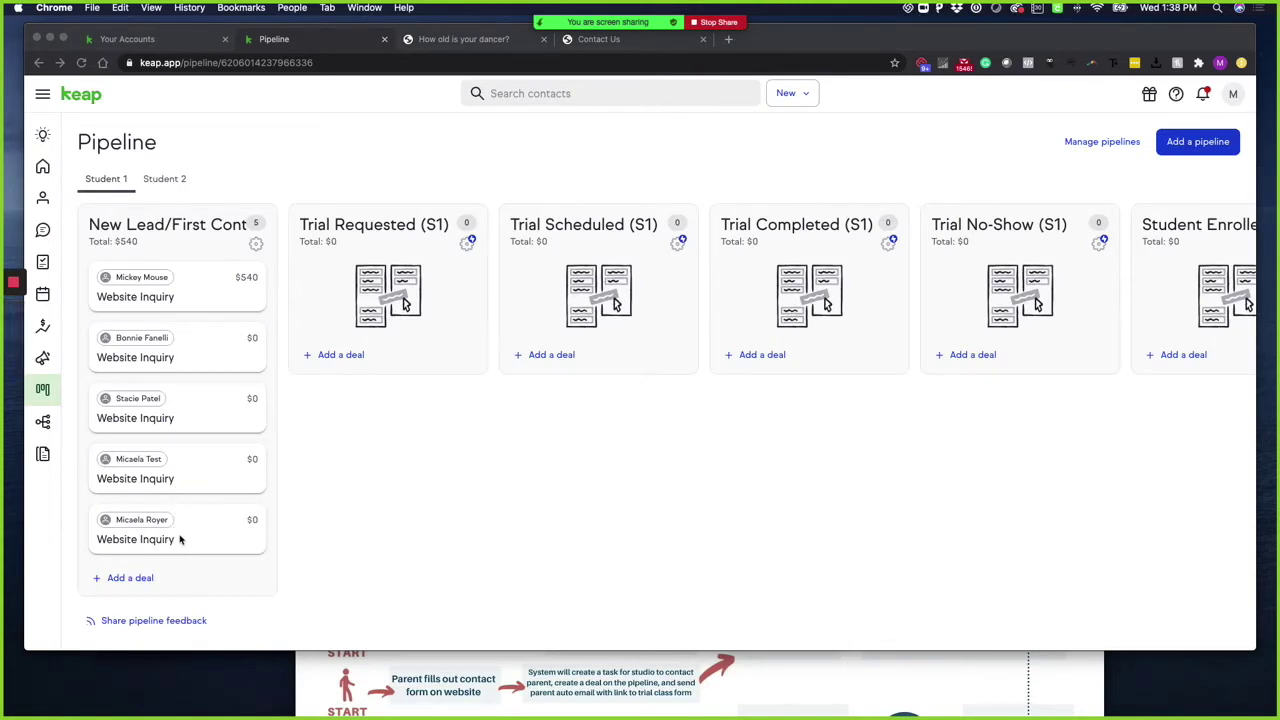
click(43, 167)
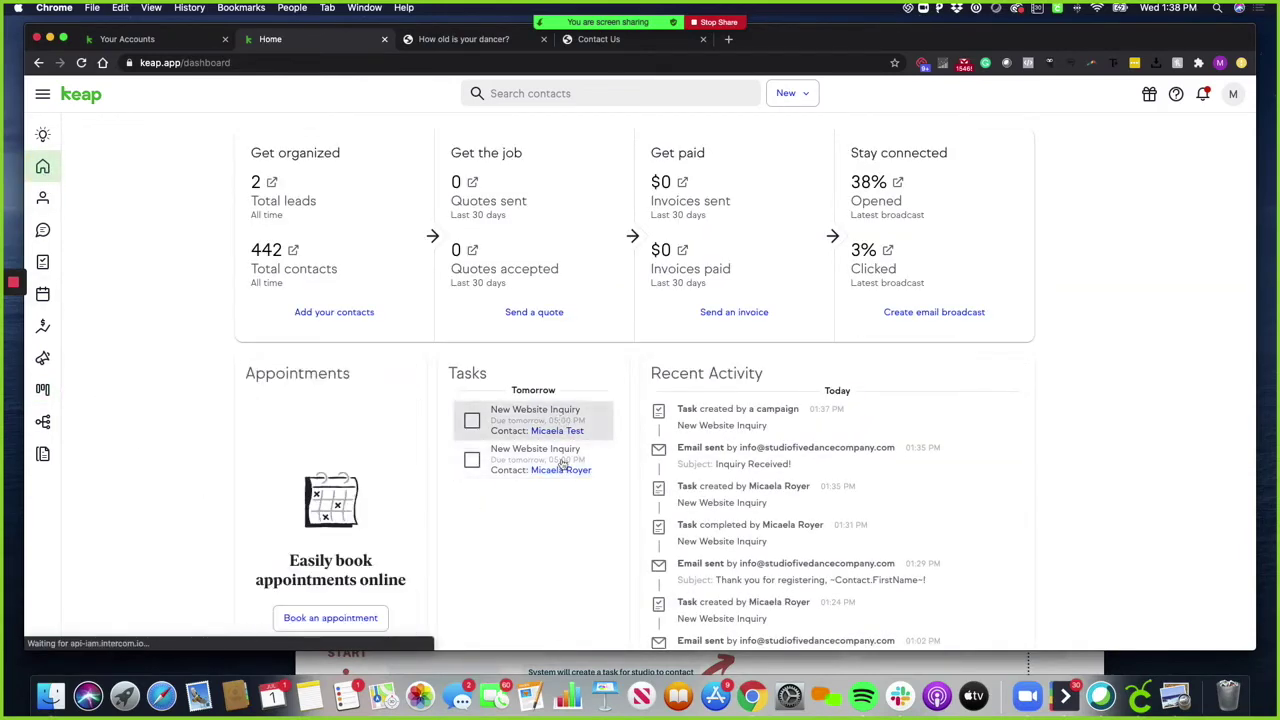
click(559, 425)
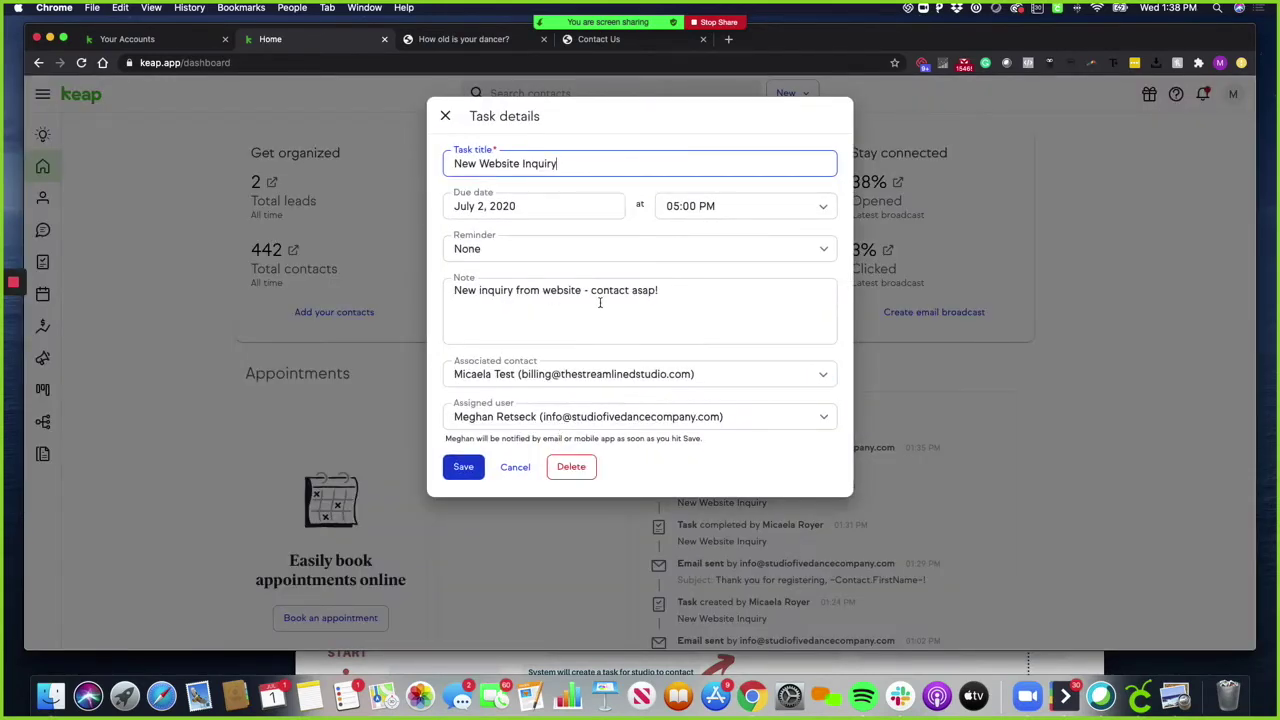
click(463, 467)
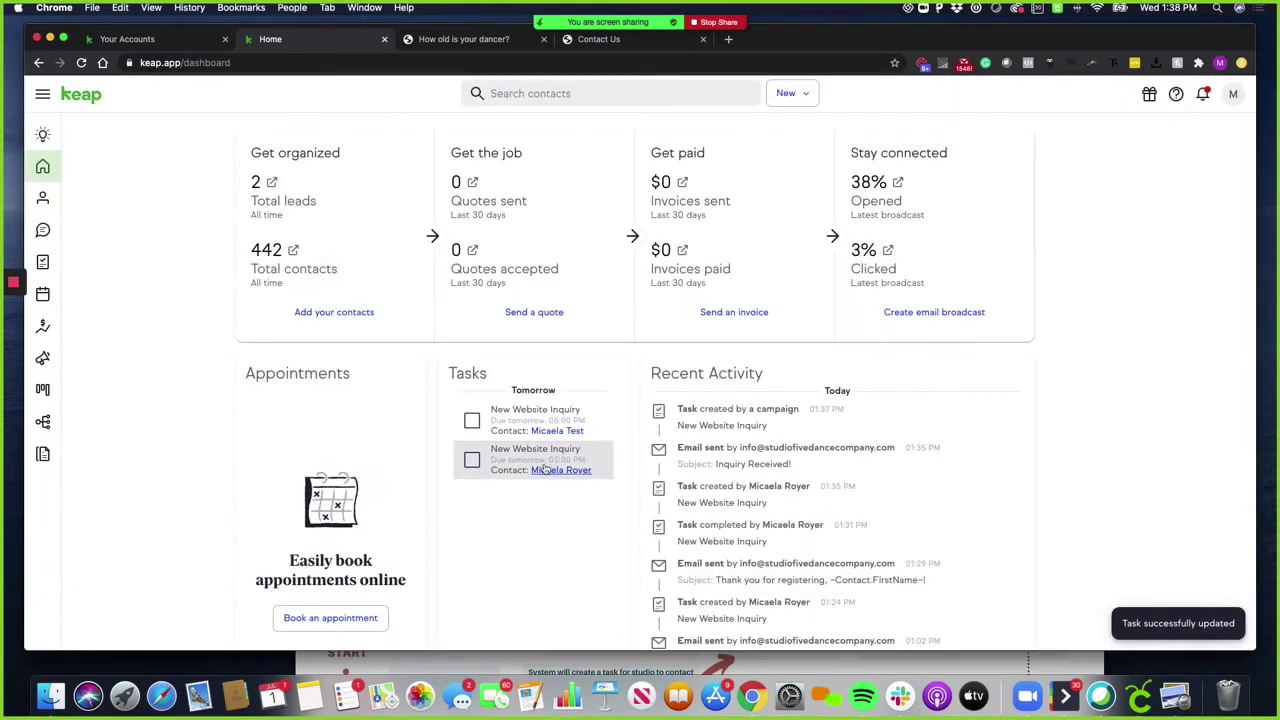
Check the test contact's Details and Email history, then go back to the Pipeline board
click(560, 431)
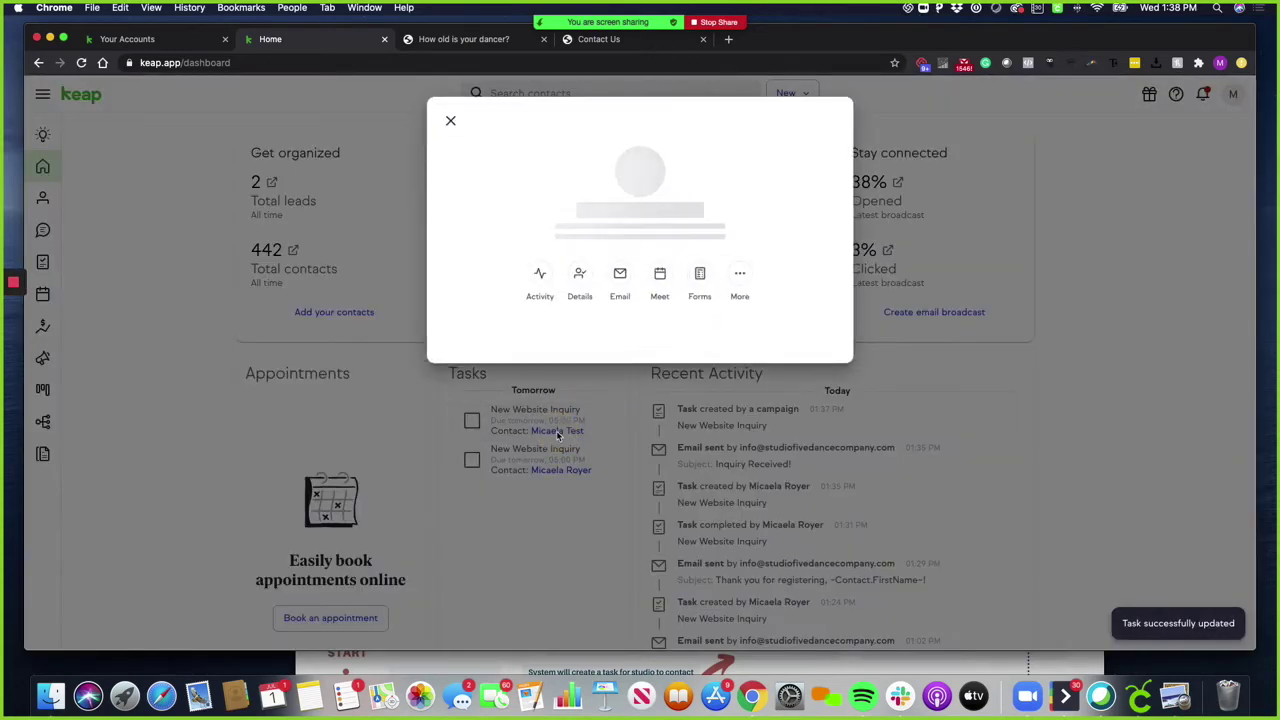
click(580, 255)
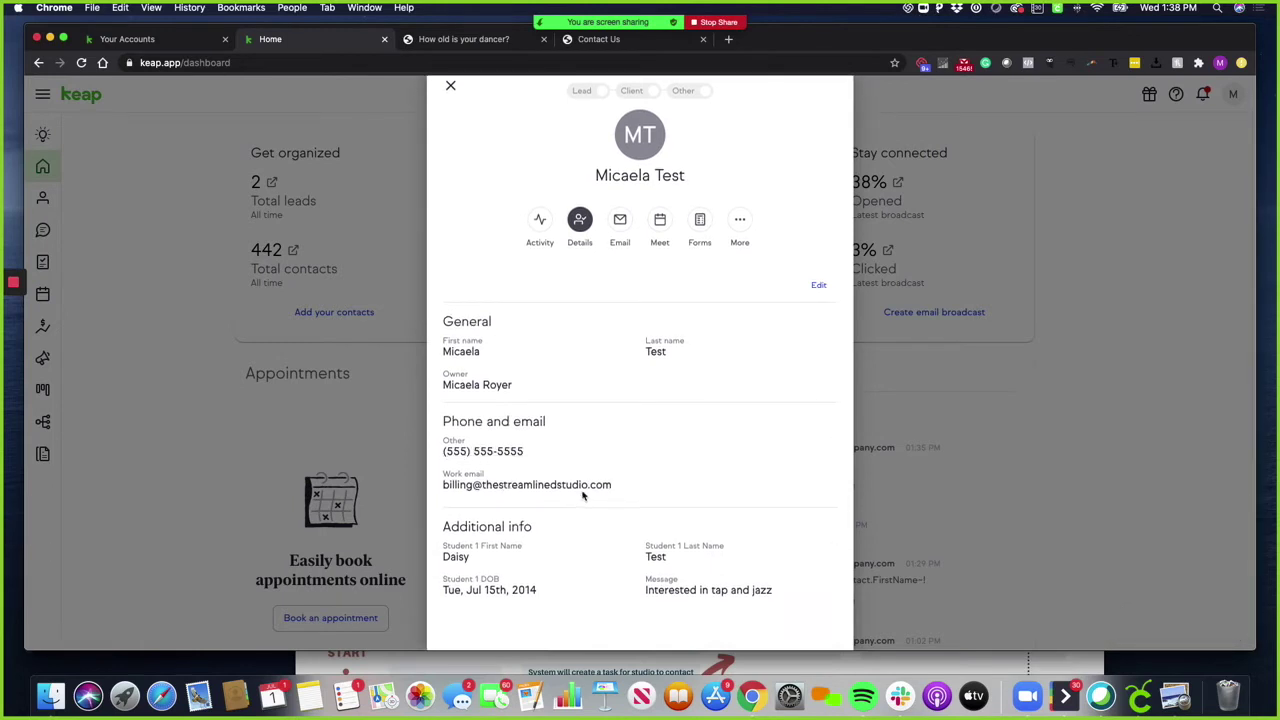
click(620, 256)
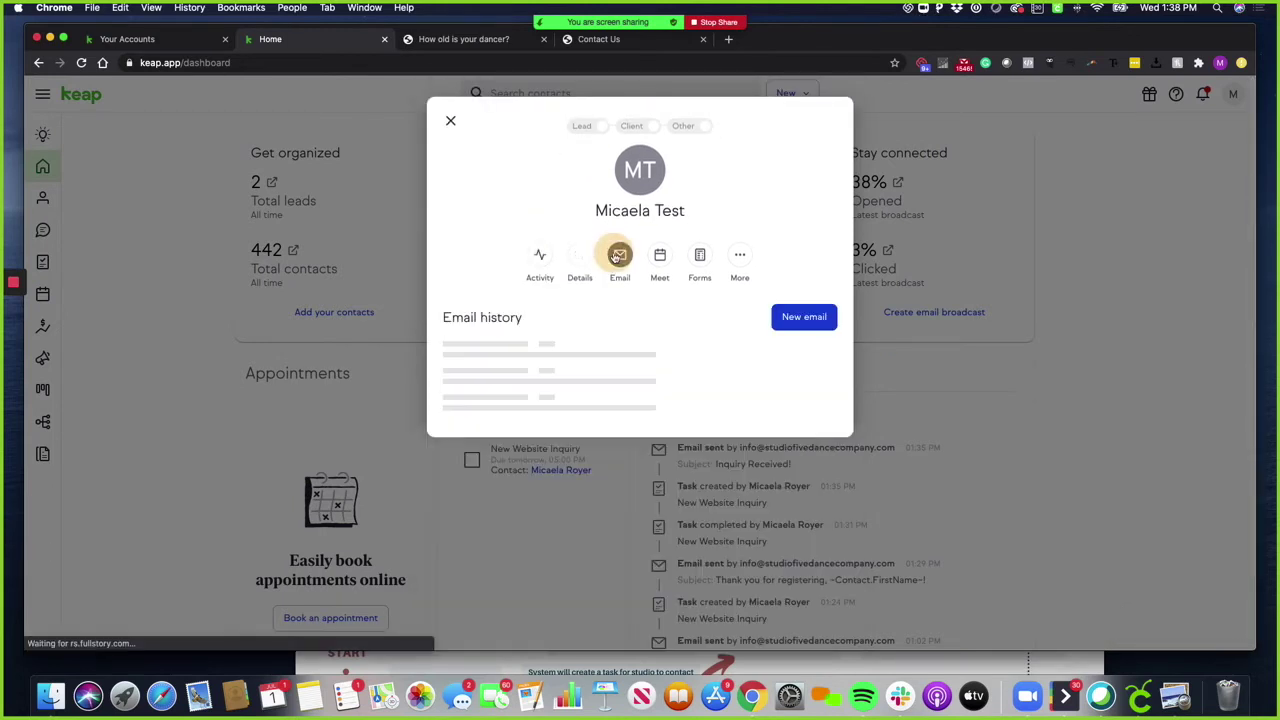
click(802, 317)
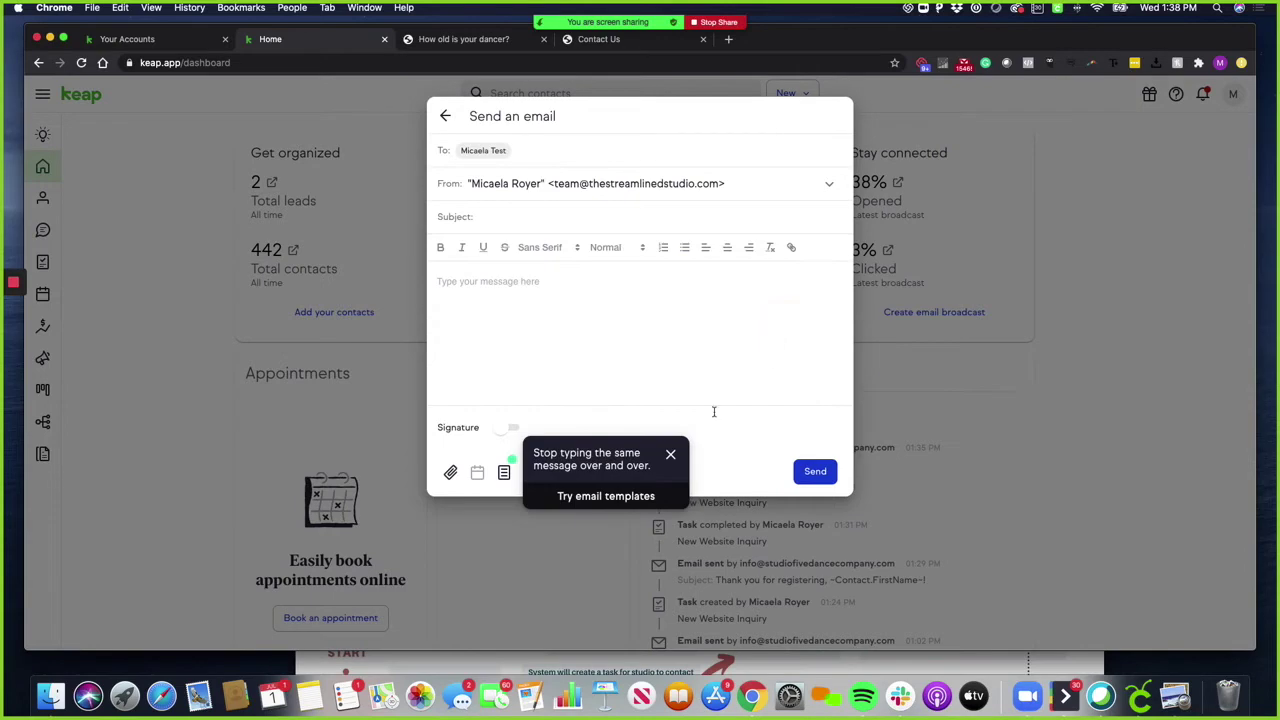
click(445, 116)
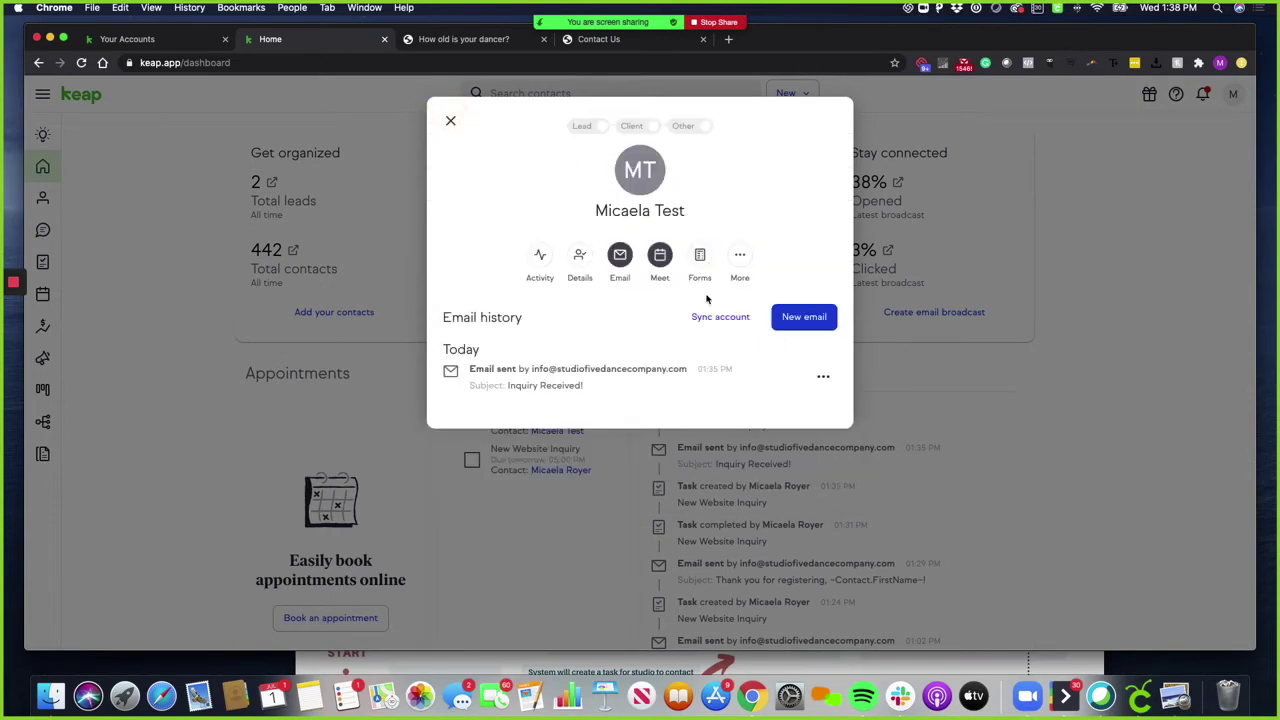
click(448, 121)
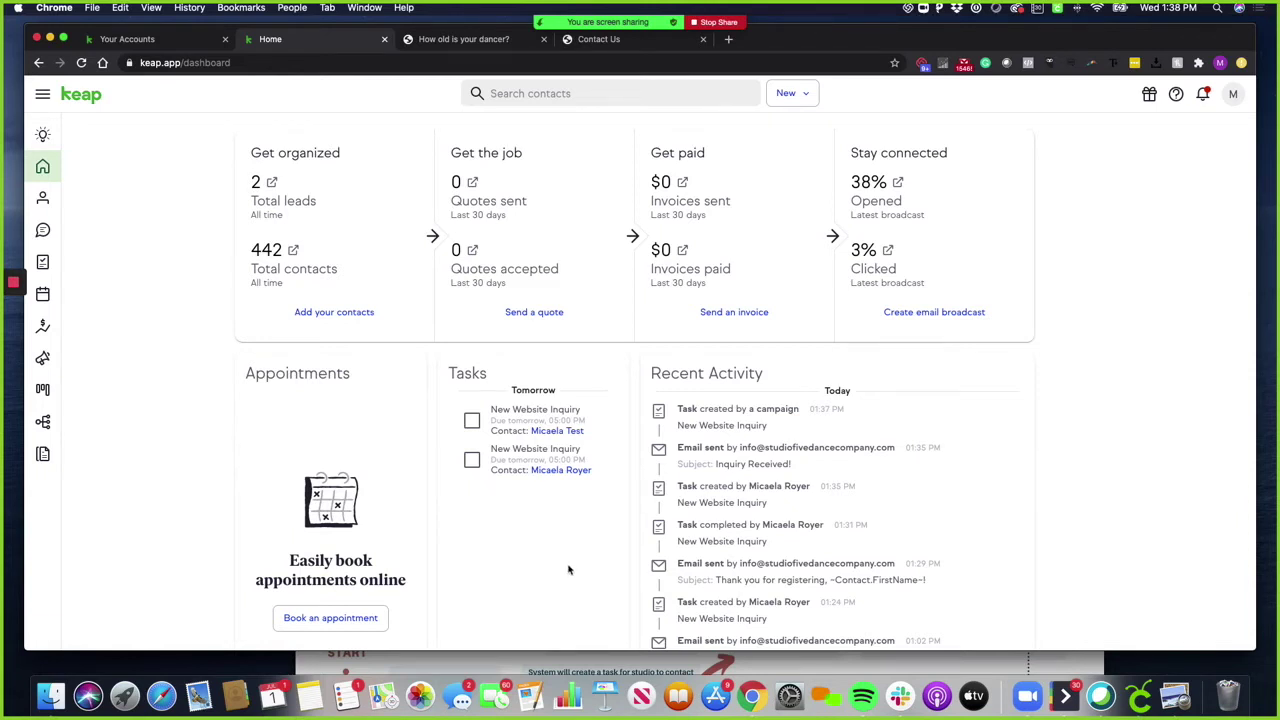
click(42, 392)
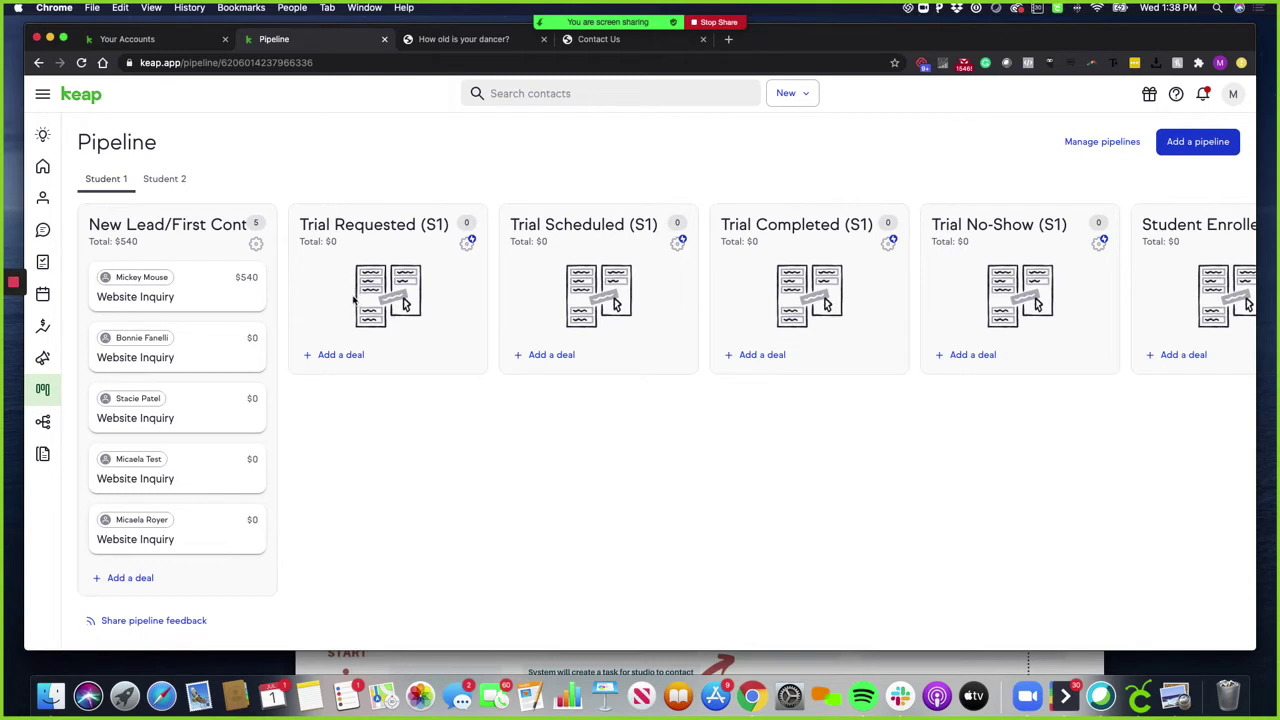
Open the test contact's full record from its Website Inquiry deal
click(806, 97)
click(671, 134)
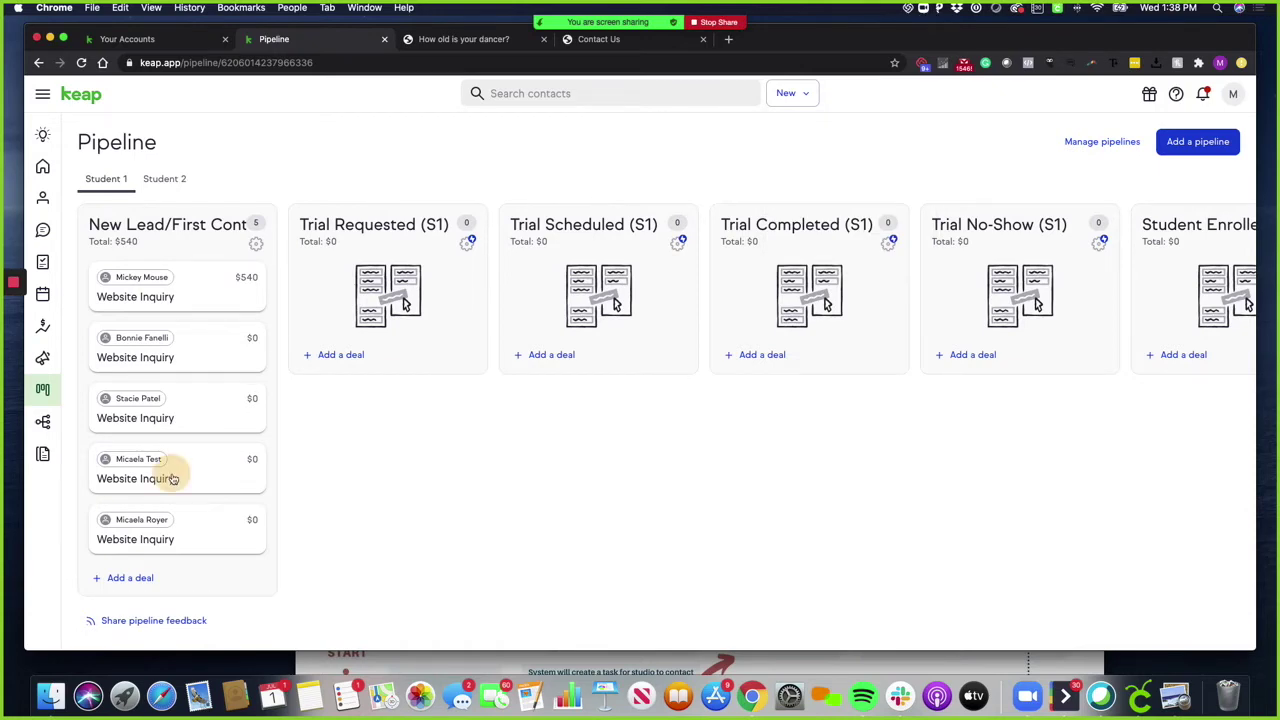
click(168, 478)
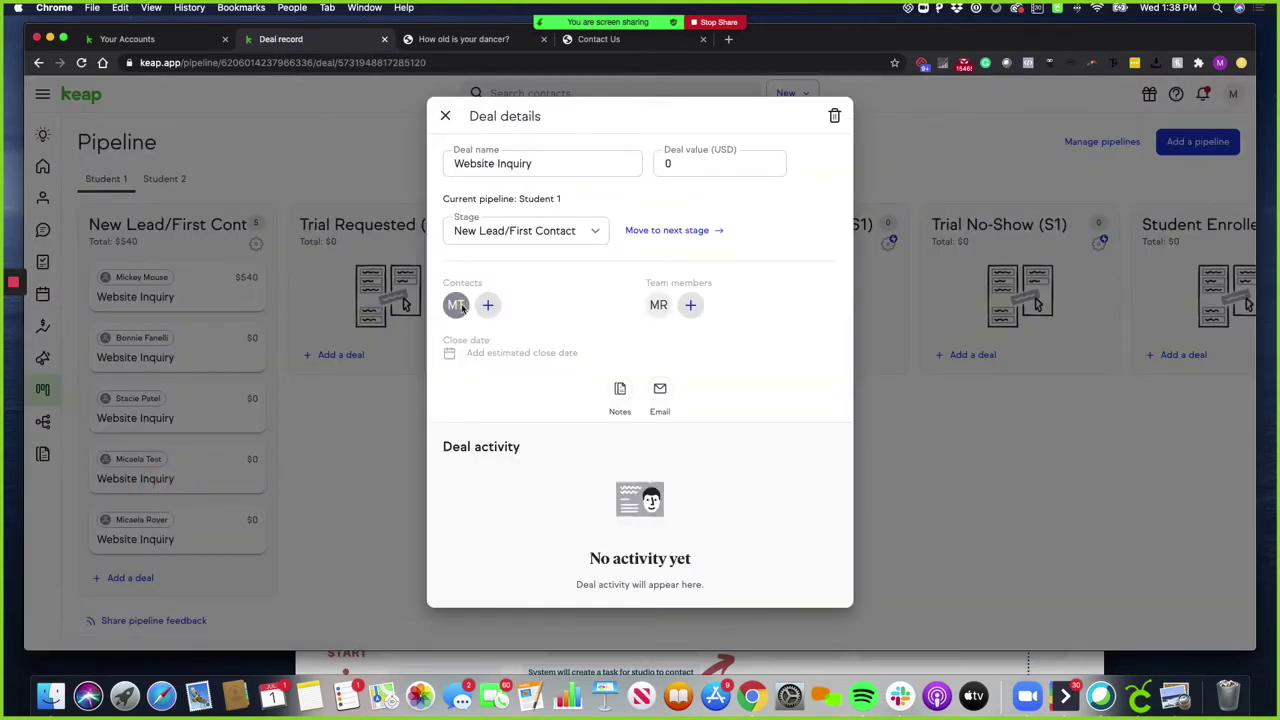
click(469, 307)
click(470, 391)
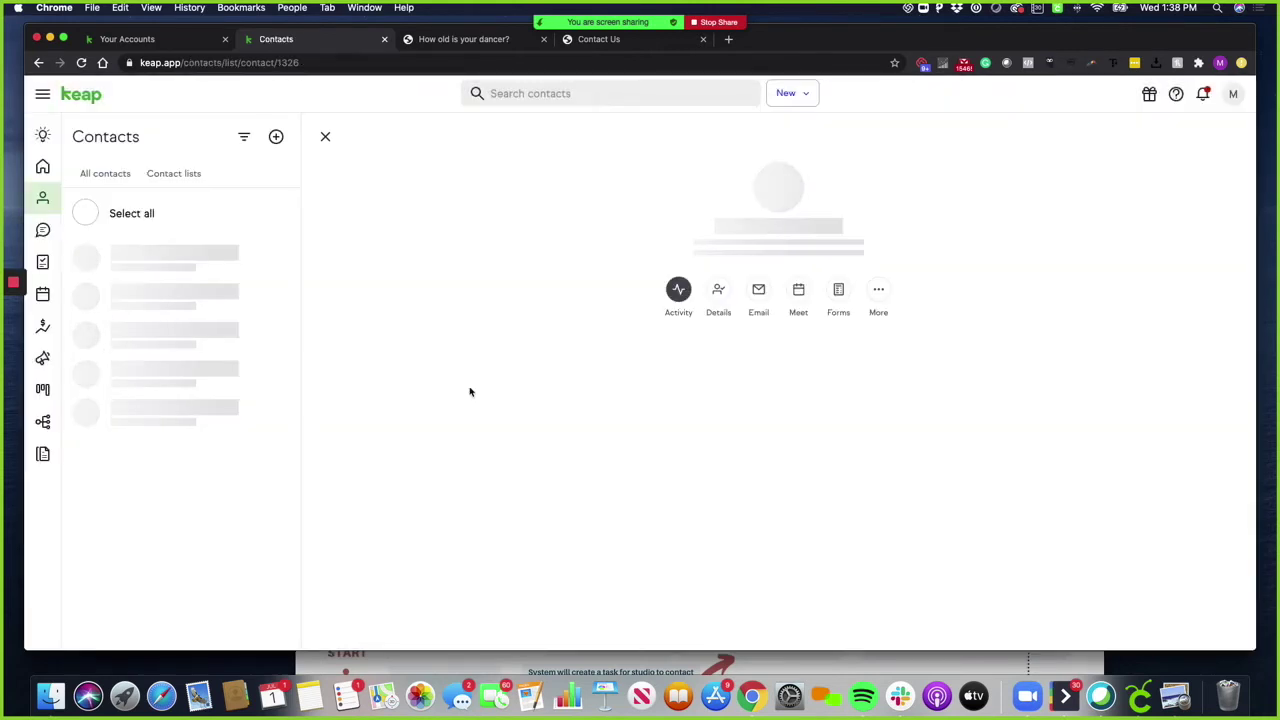
In Schedule Trial S1, choose the 6-11 years Saturday 9:00-10:30am class, date July 11, and update the contact
click(838, 272)
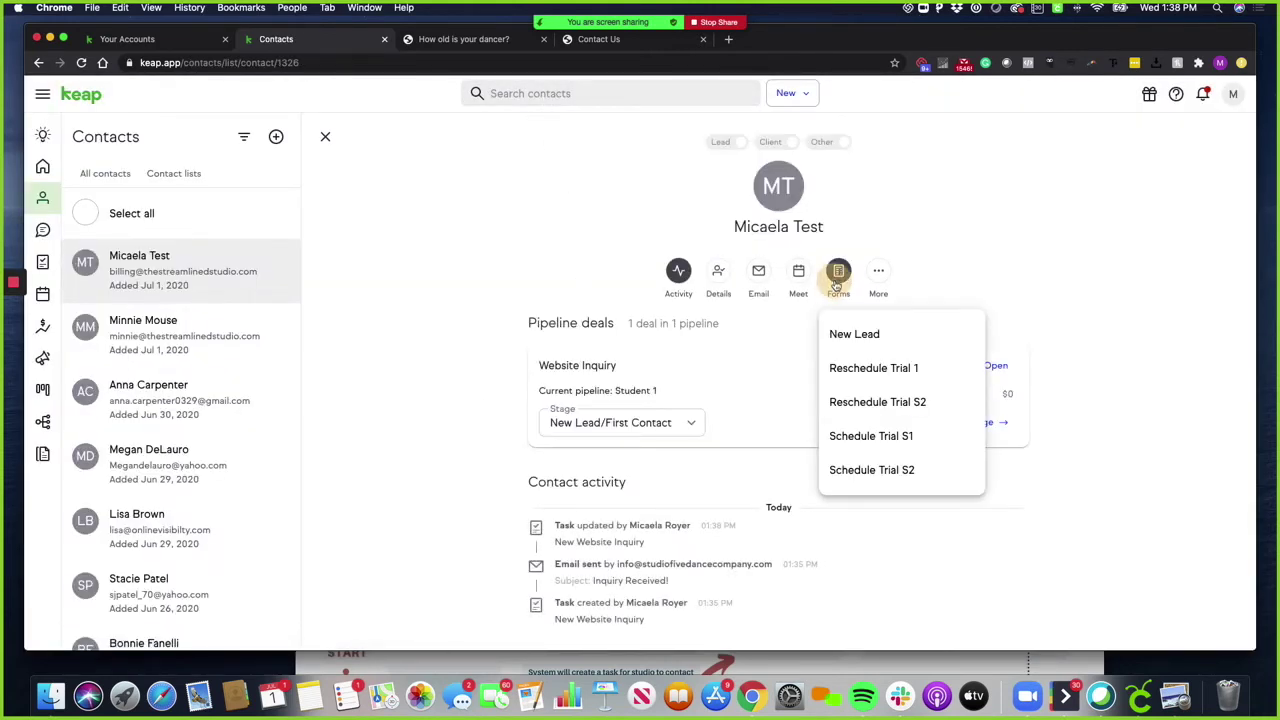
click(888, 435)
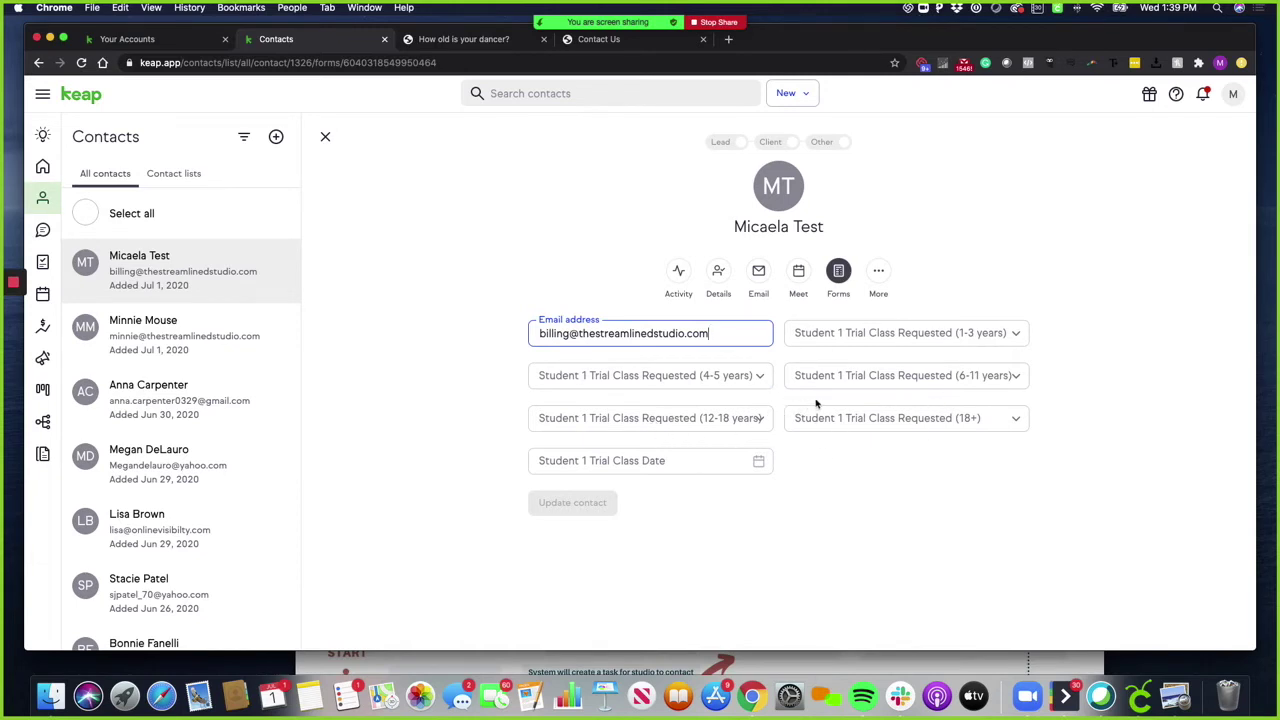
click(890, 384)
scroll(892, 495, down, 1)
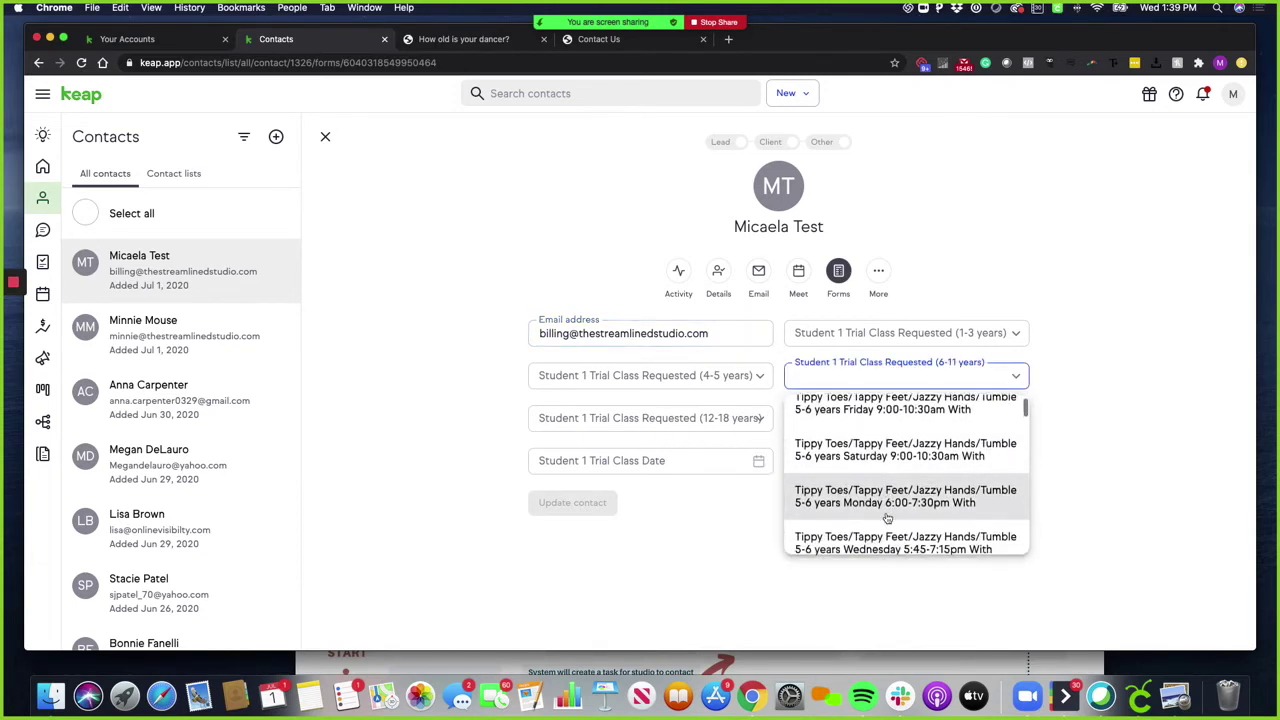
click(903, 451)
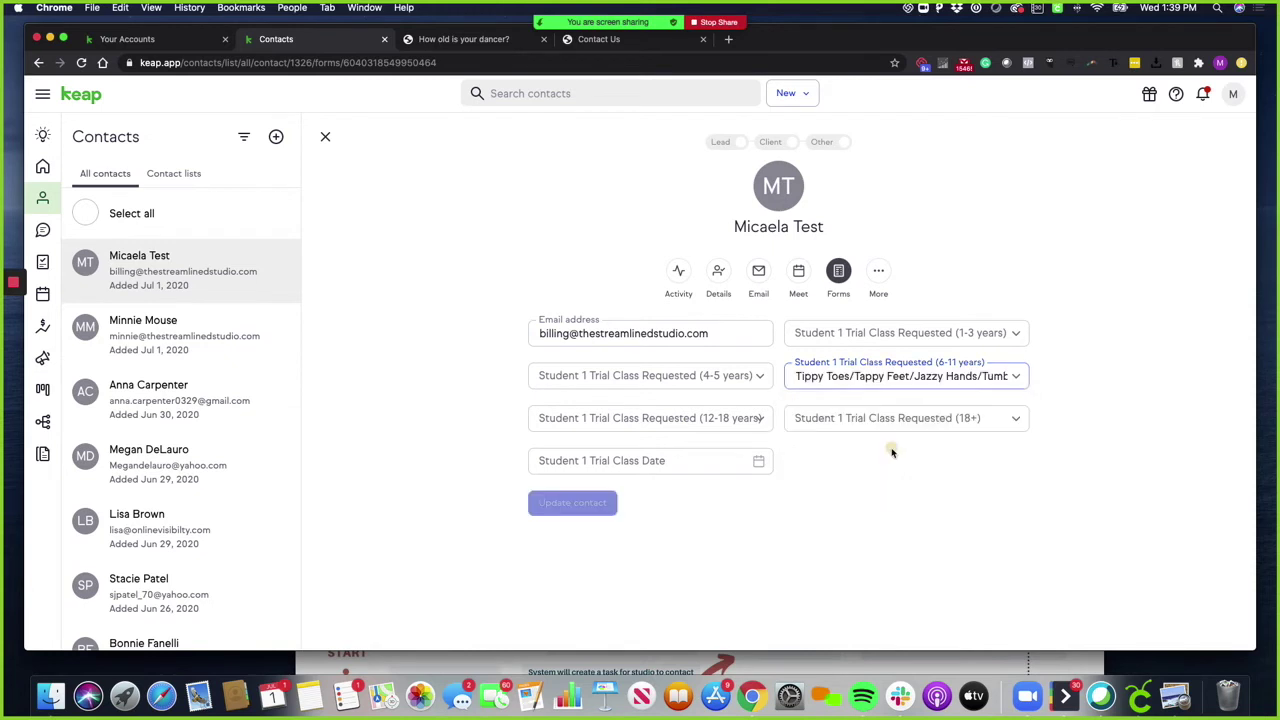
click(758, 460)
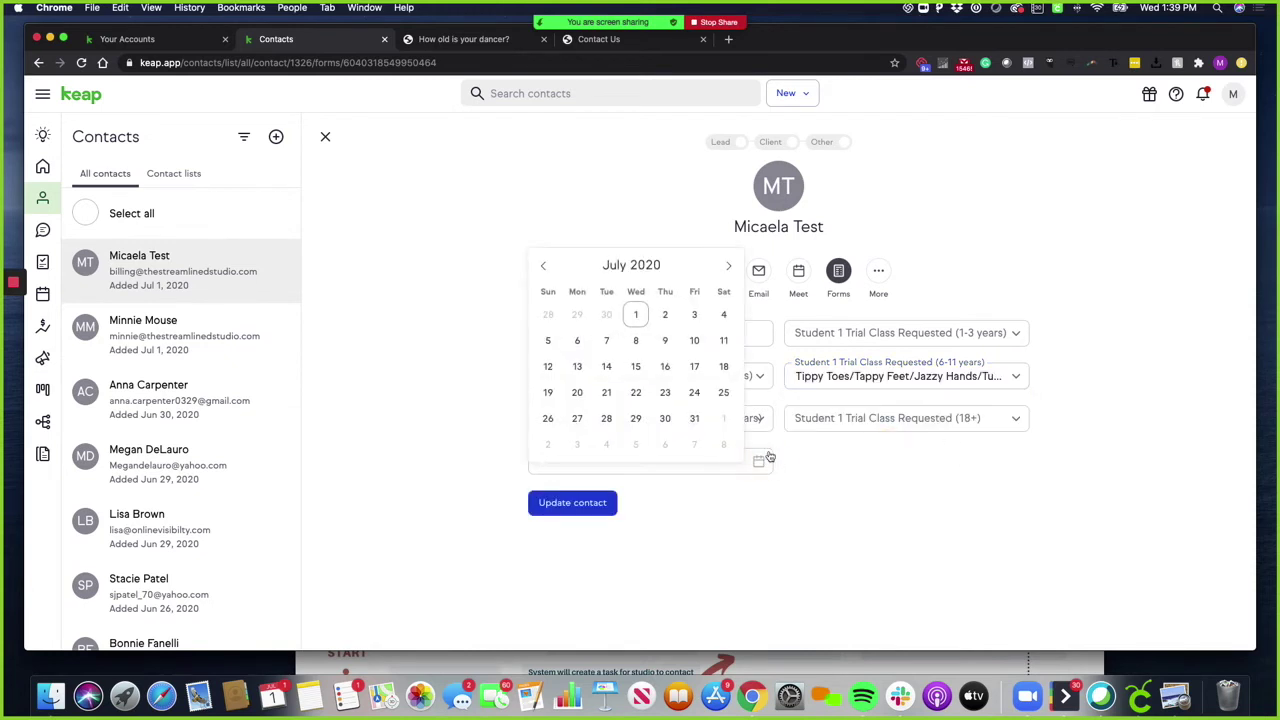
click(724, 341)
click(595, 507)
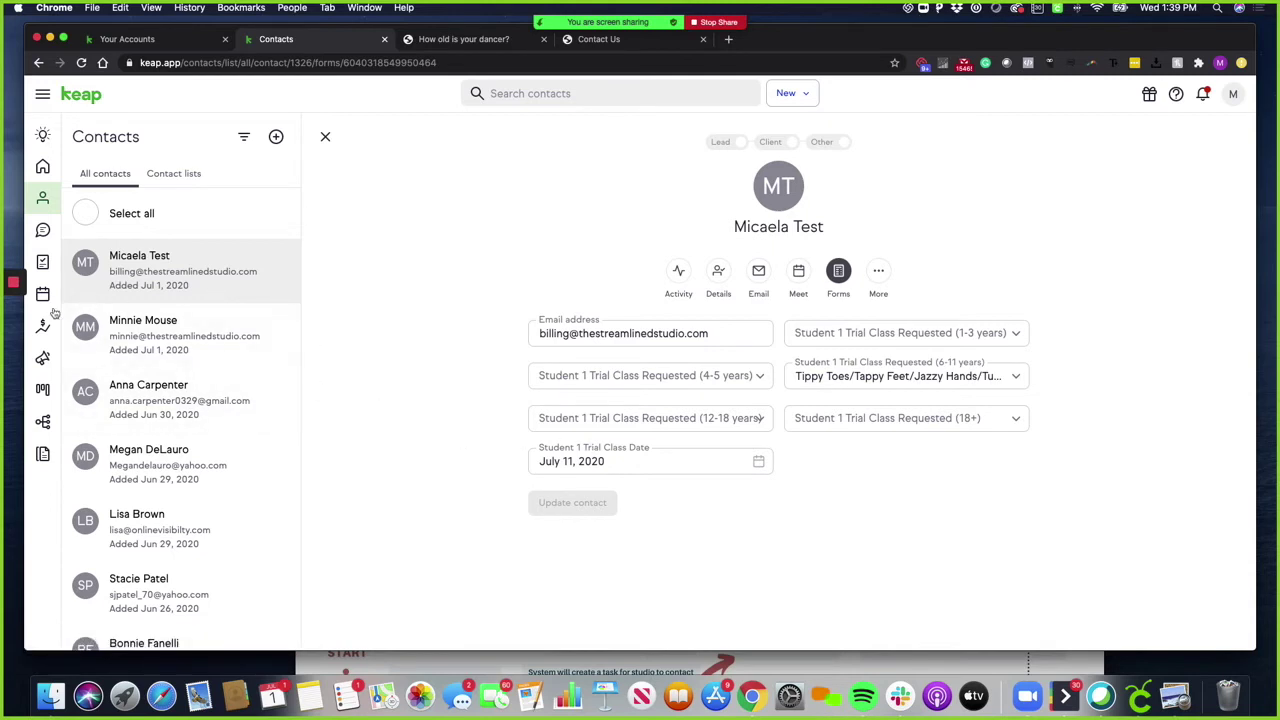
click(13, 315)
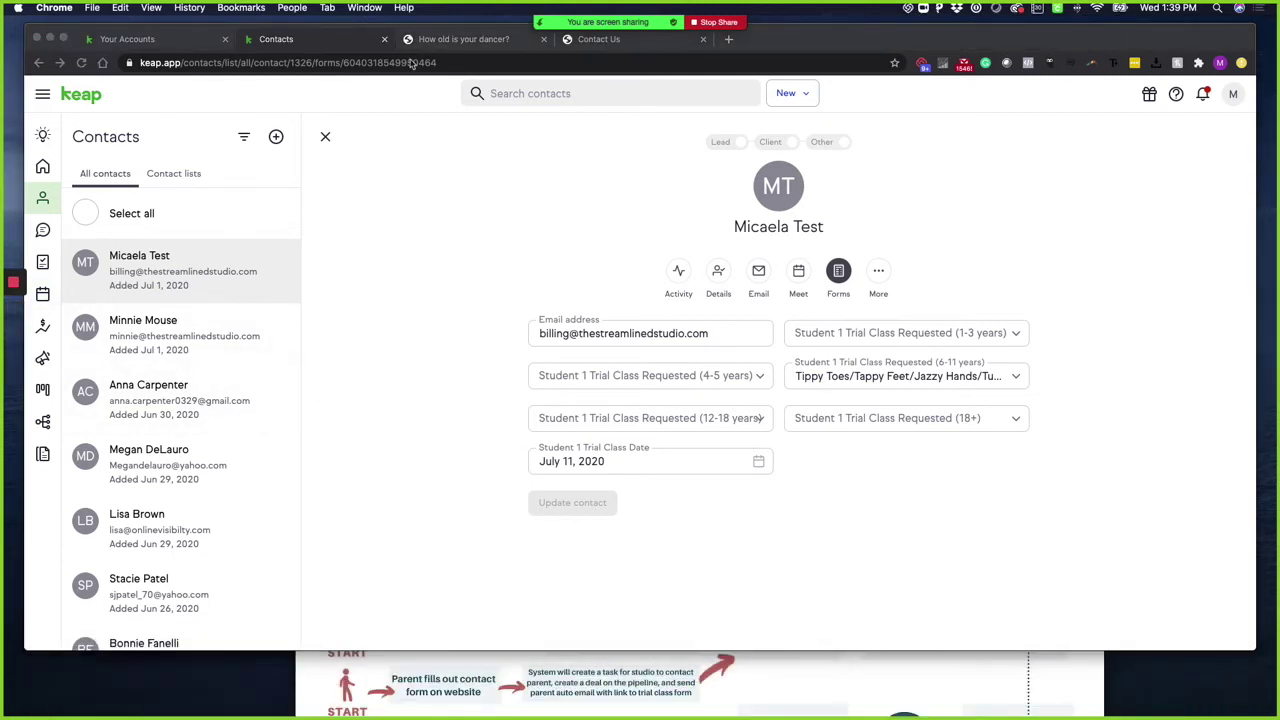
Open the 4-5 YRS trial request form on the 'How old is your dancer?' page
click(440, 42)
scroll(469, 204, down, 2)
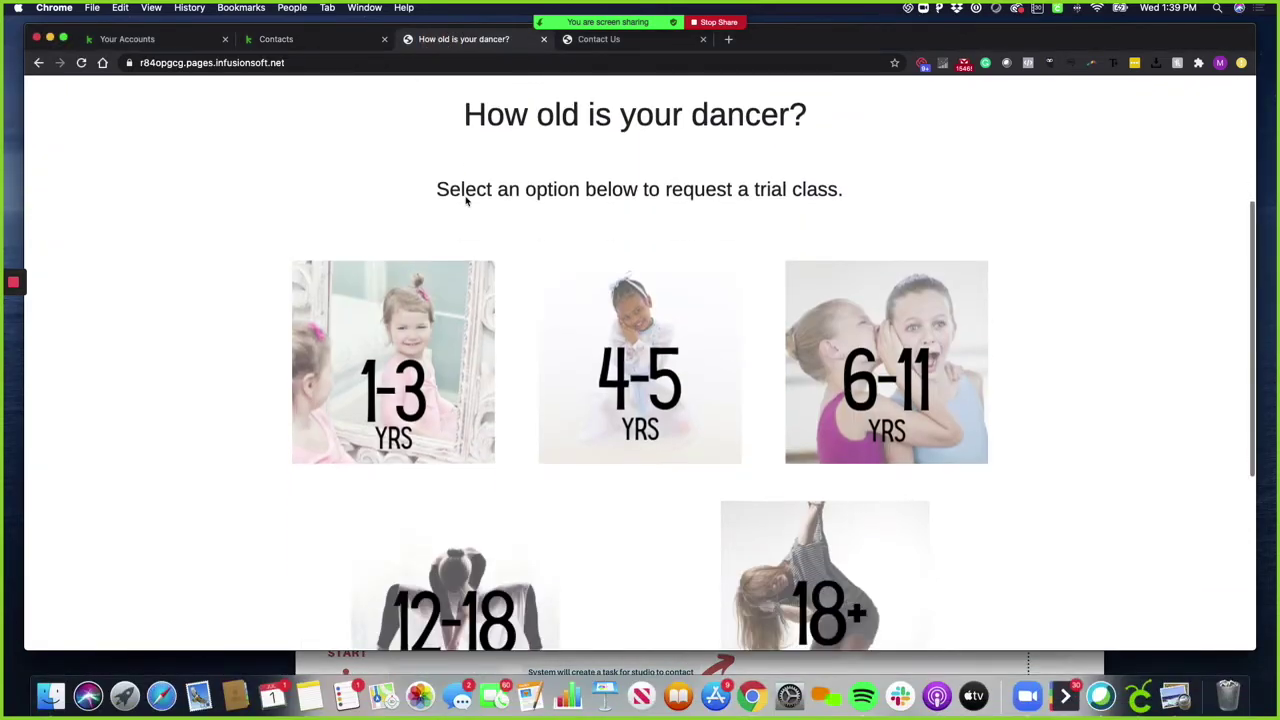
scroll(503, 277, down, 2)
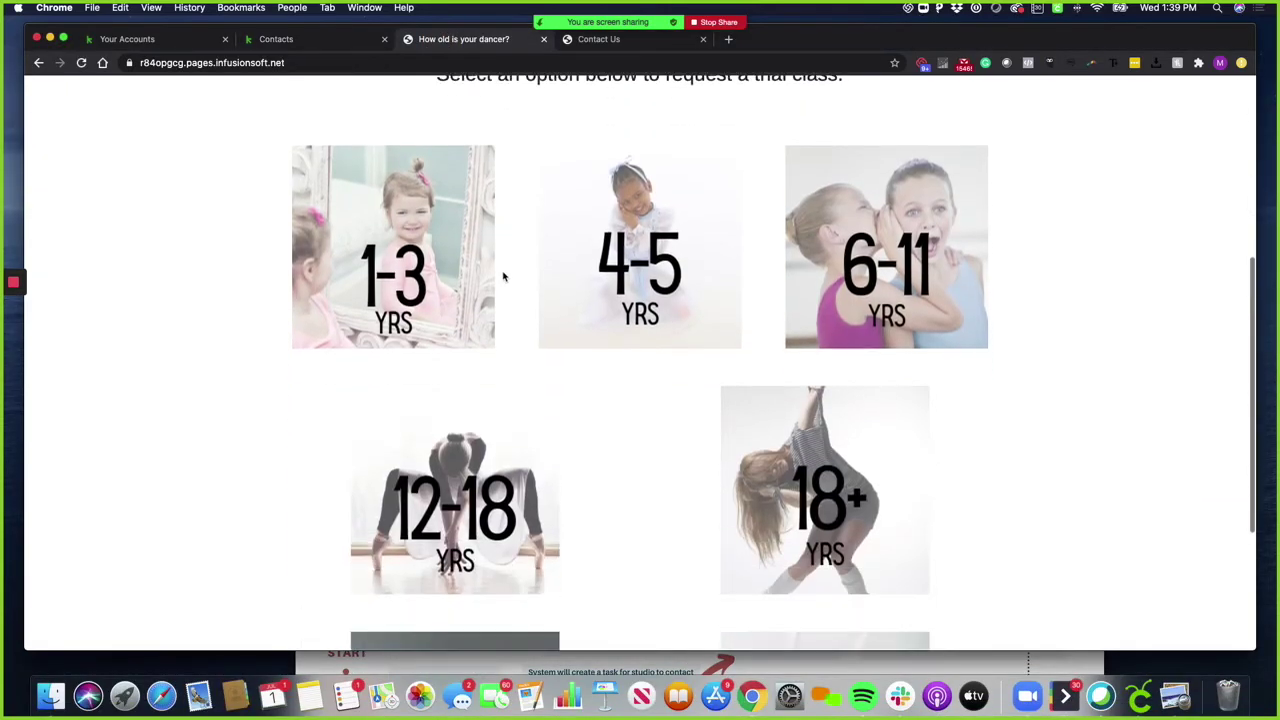
click(612, 300)
scroll(603, 311, down, 3)
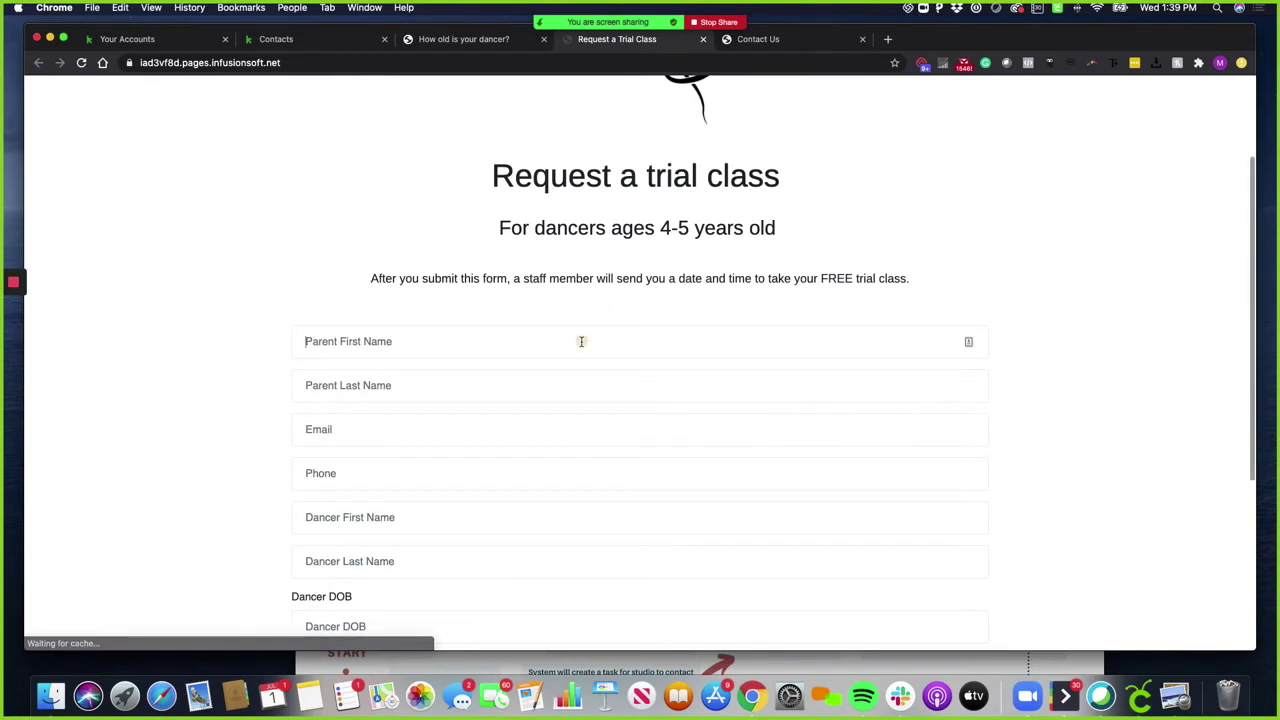
Fill in the parent's first and last name, email and phone
click(581, 342)
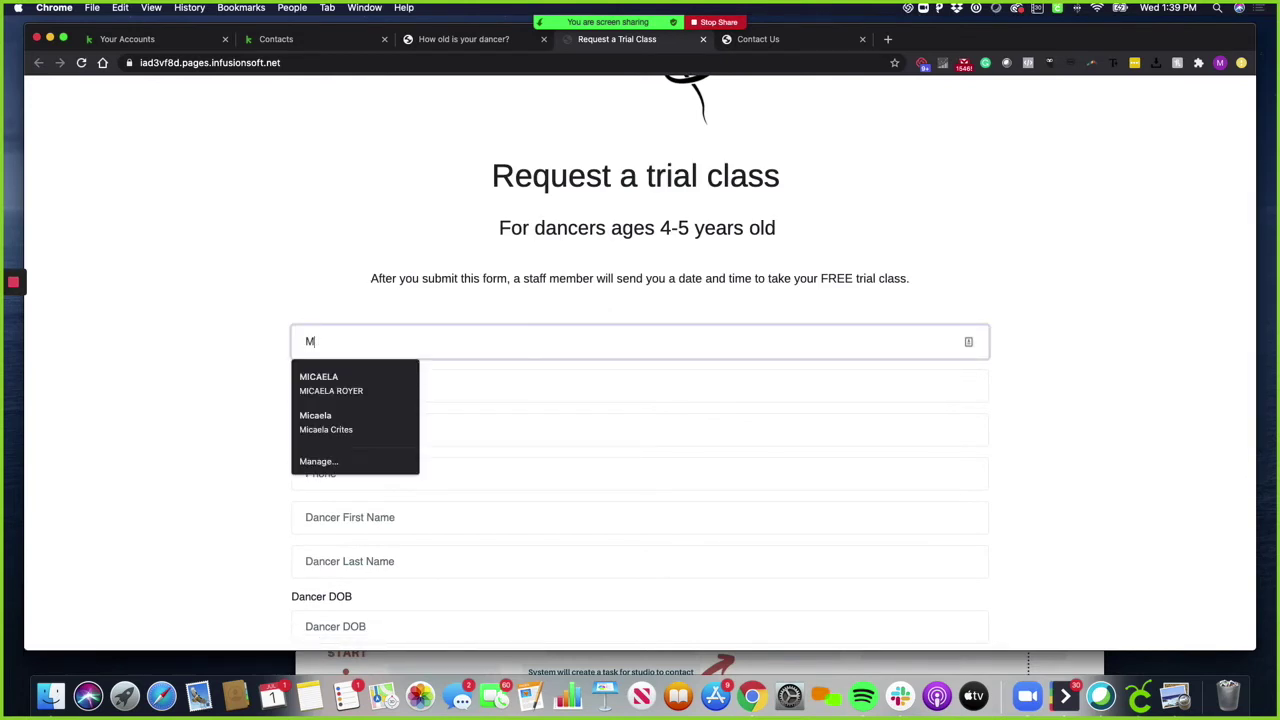
key(Tab)
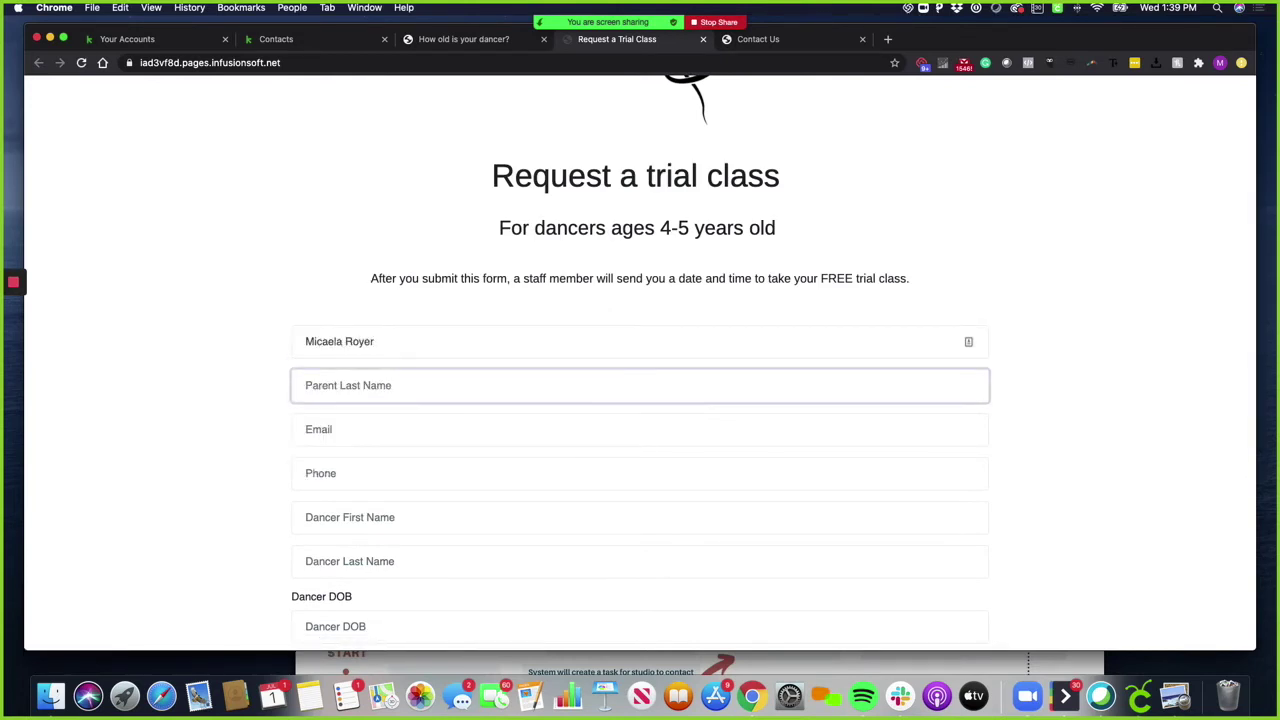
double_click(360, 342)
key(BackSpace)
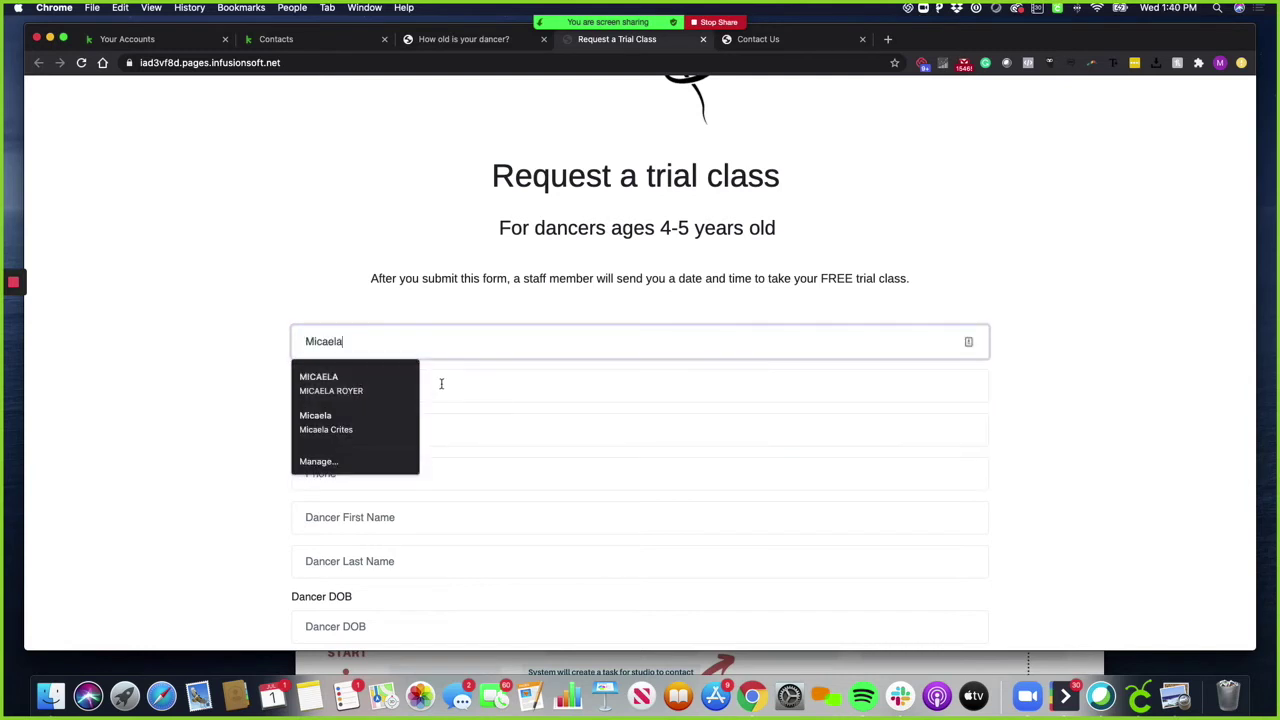
click(457, 381)
text(Royer)
key(Tab)
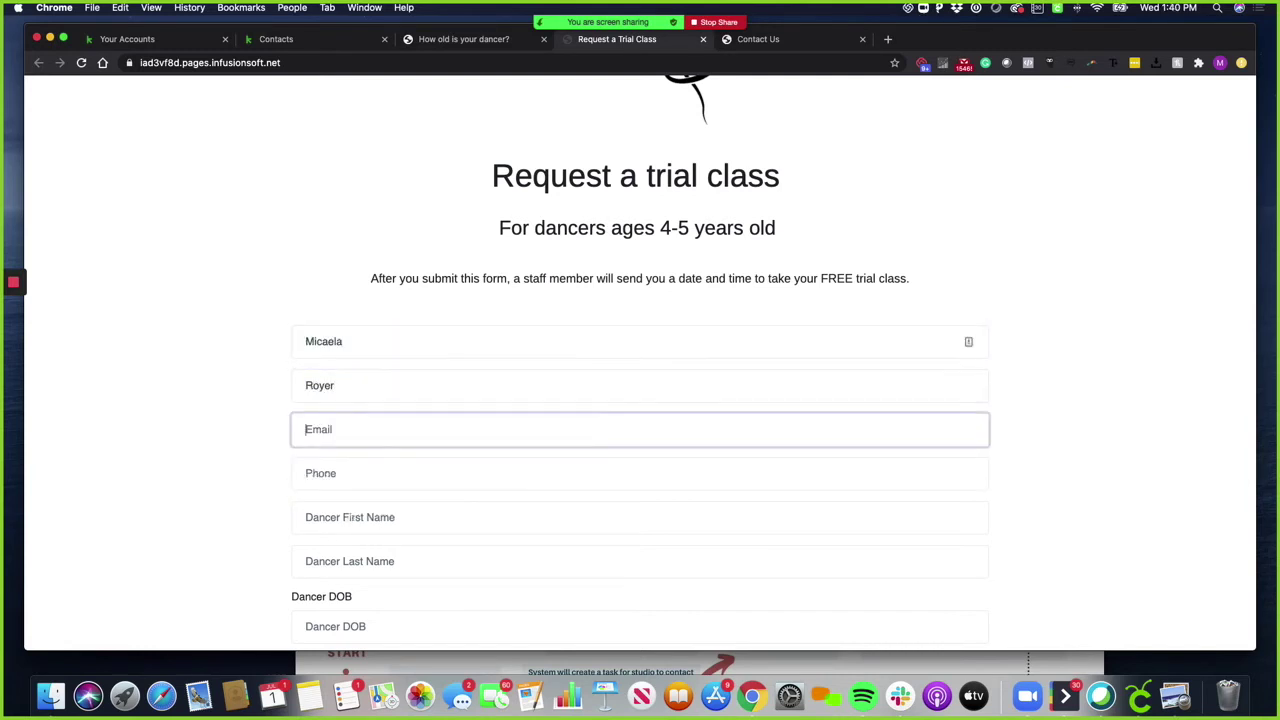
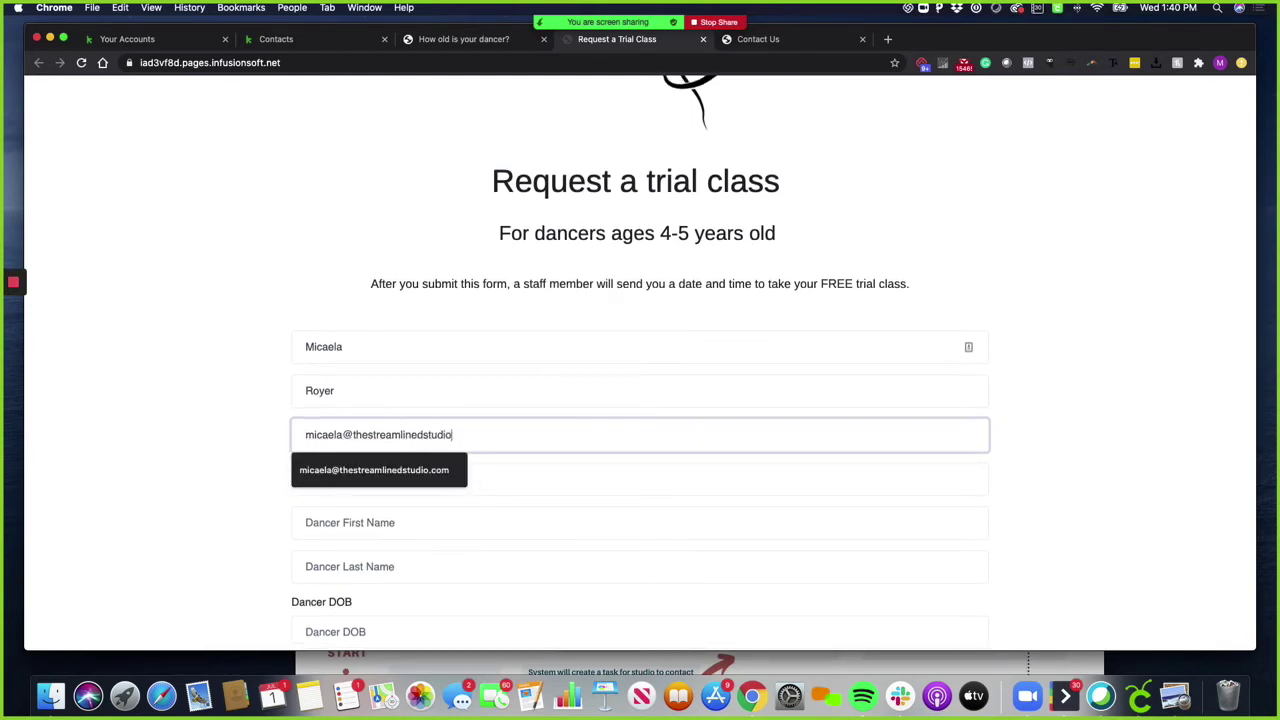
key(Tab)
text(555-55)
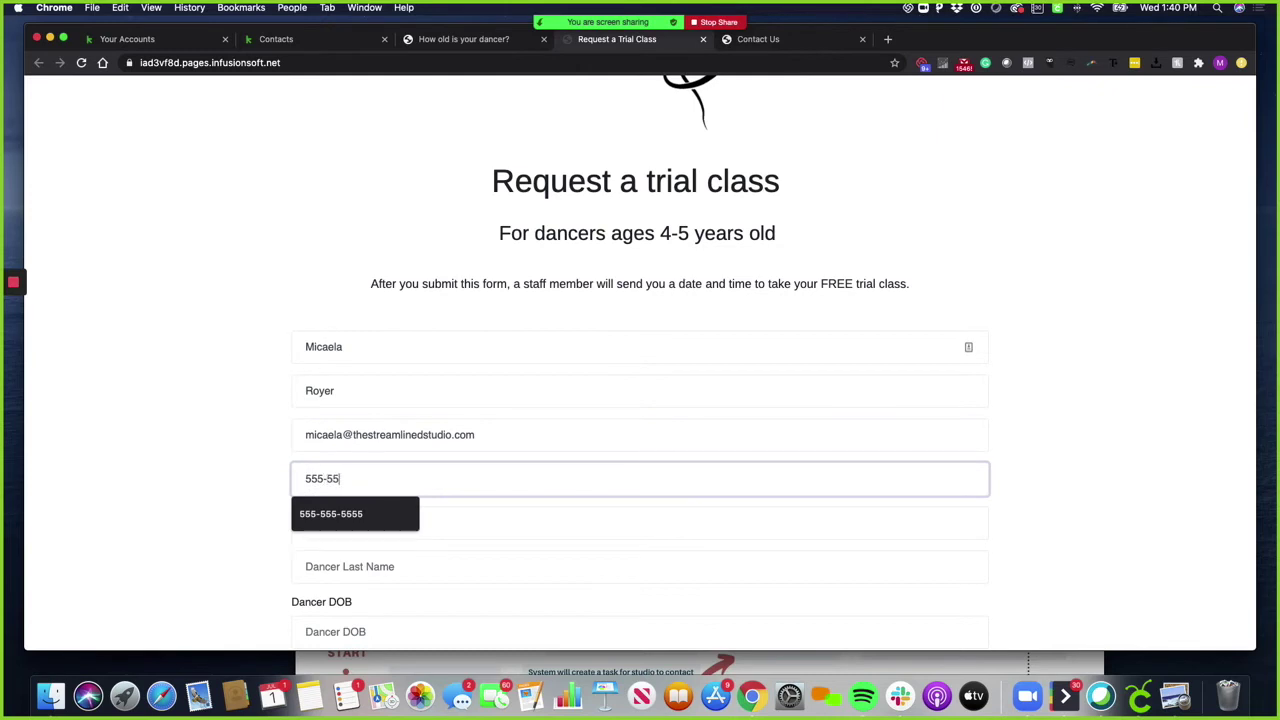
text(5-5555)
Enter the dancer's first and last name and birth date January 21, 2016
key(Tab)
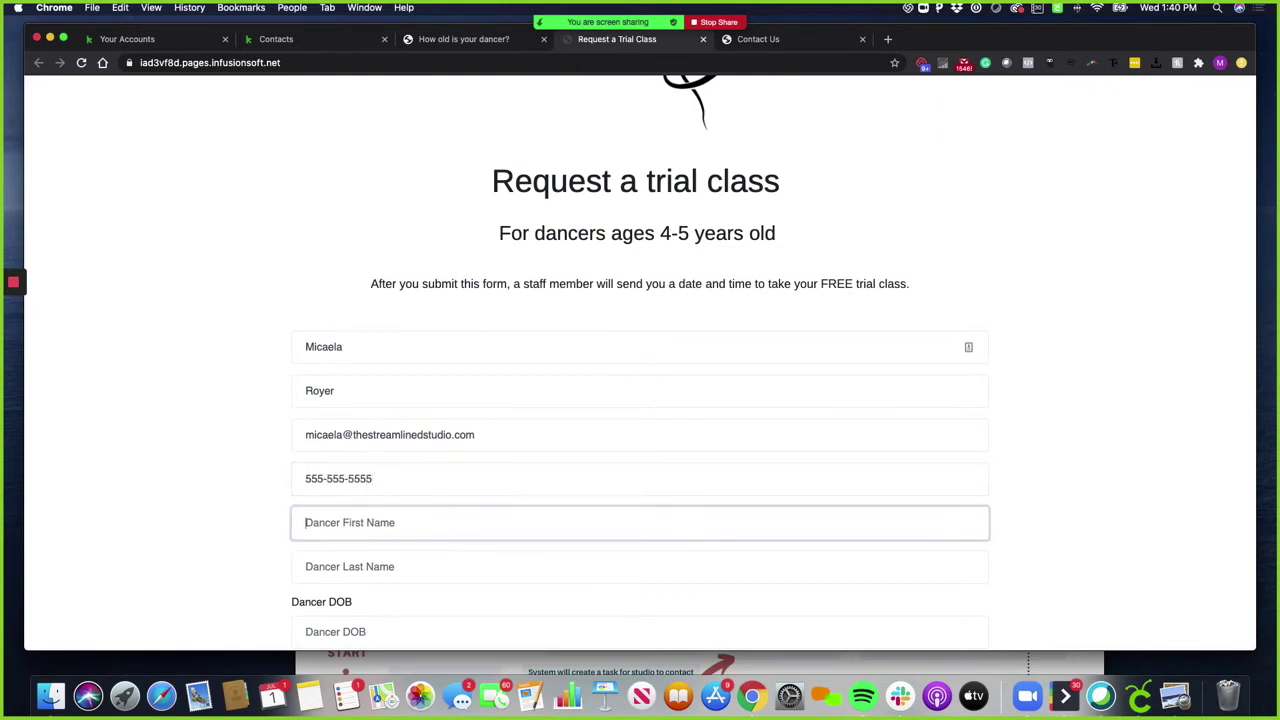
text(Donald)
key(Tab)
text(Duc)
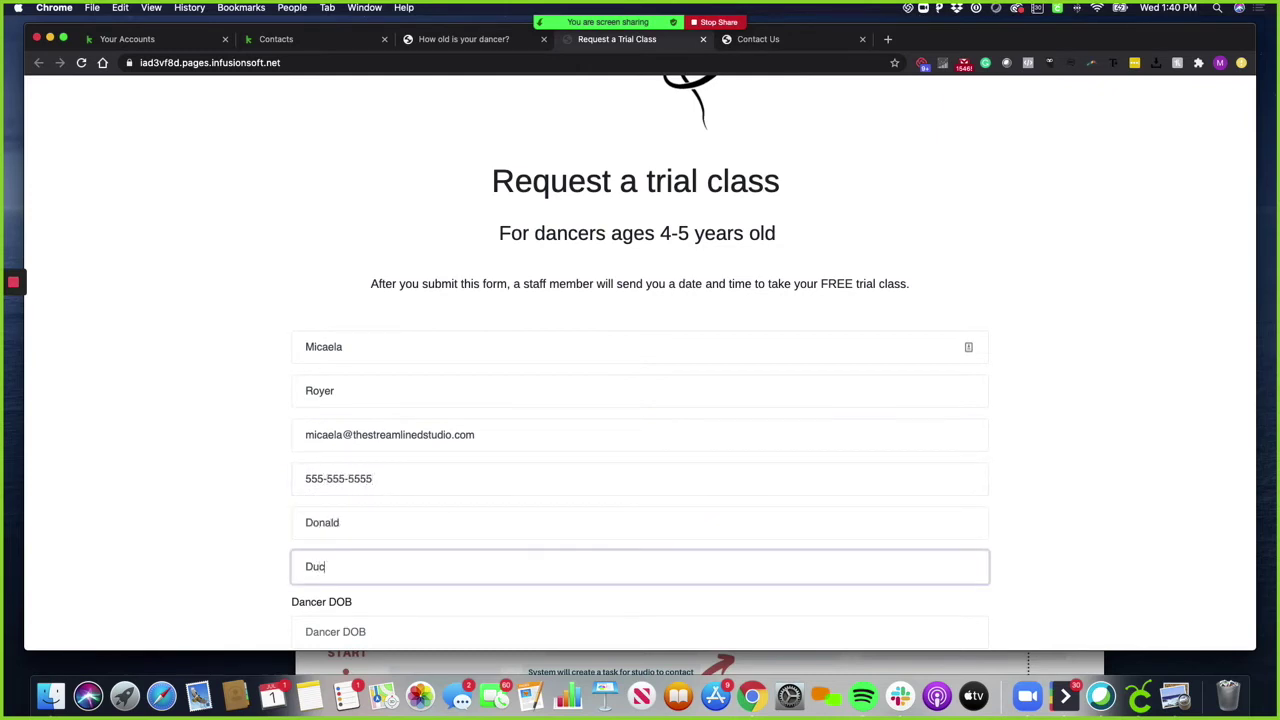
key(Tab)
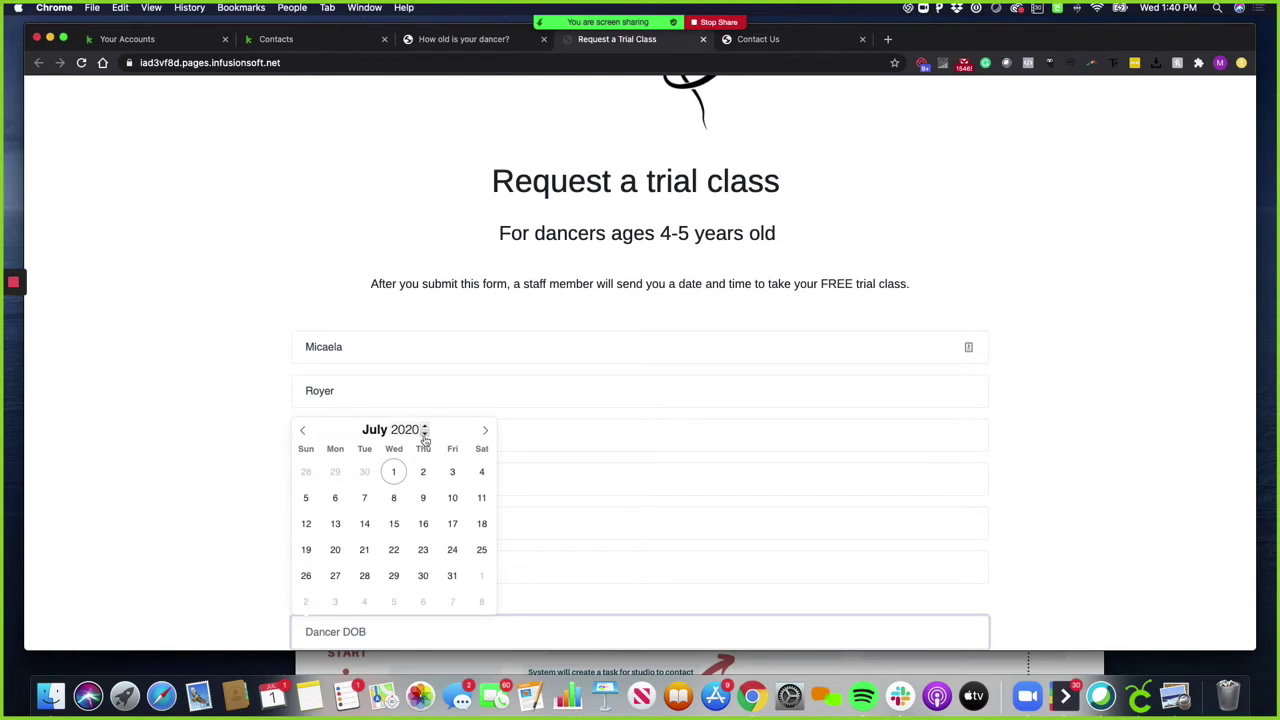
scroll(423, 429, down, 4)
click(303, 430)
click(303, 430)
click(303, 430)
click(303, 430)
click(303, 430)
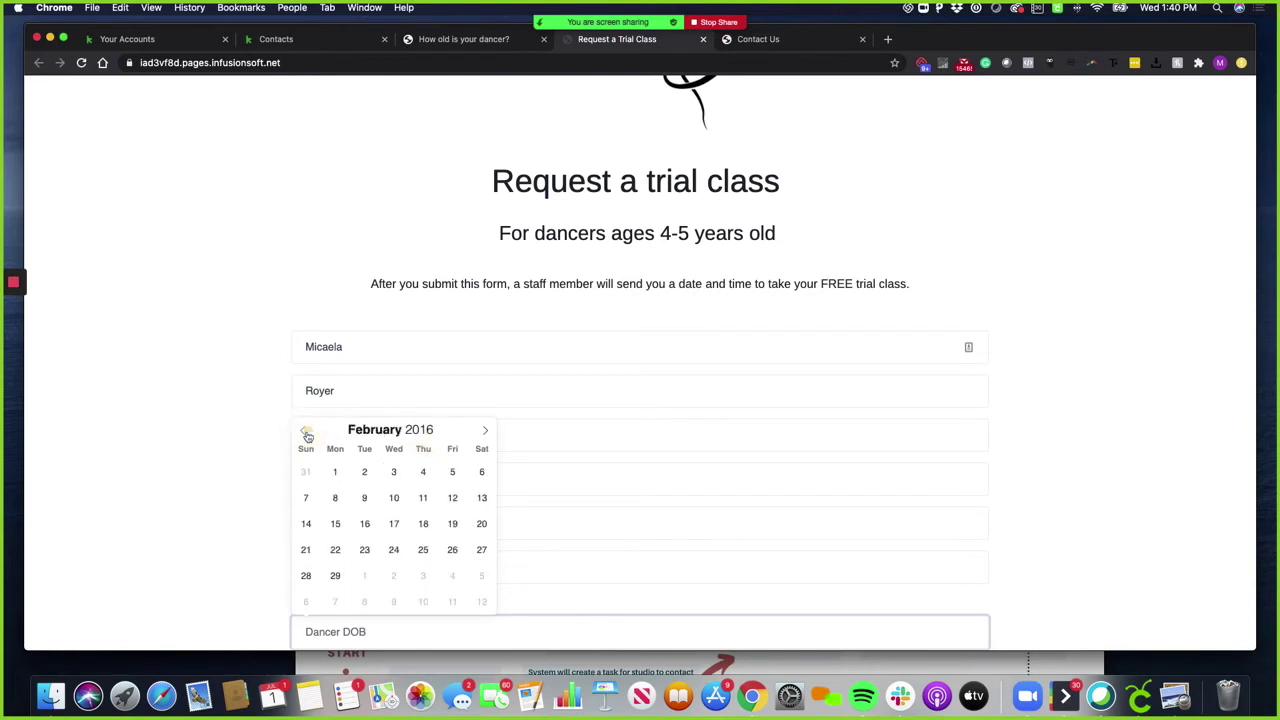
click(303, 430)
click(430, 550)
Choose 3-4 Years experience, the Monday 6:00-7:30pm 5-6 years class, Instagram as source, and submit
scroll(433, 551, down, 3)
click(403, 531)
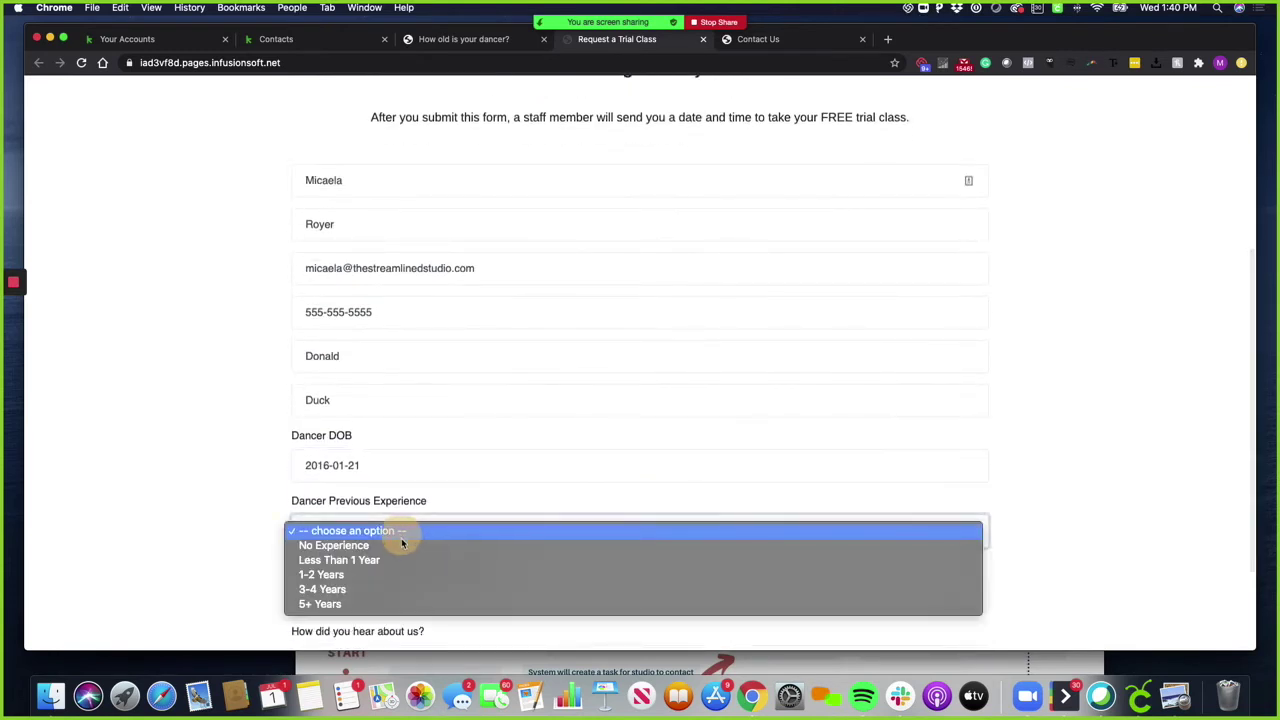
click(408, 589)
scroll(255, 580, down, 2)
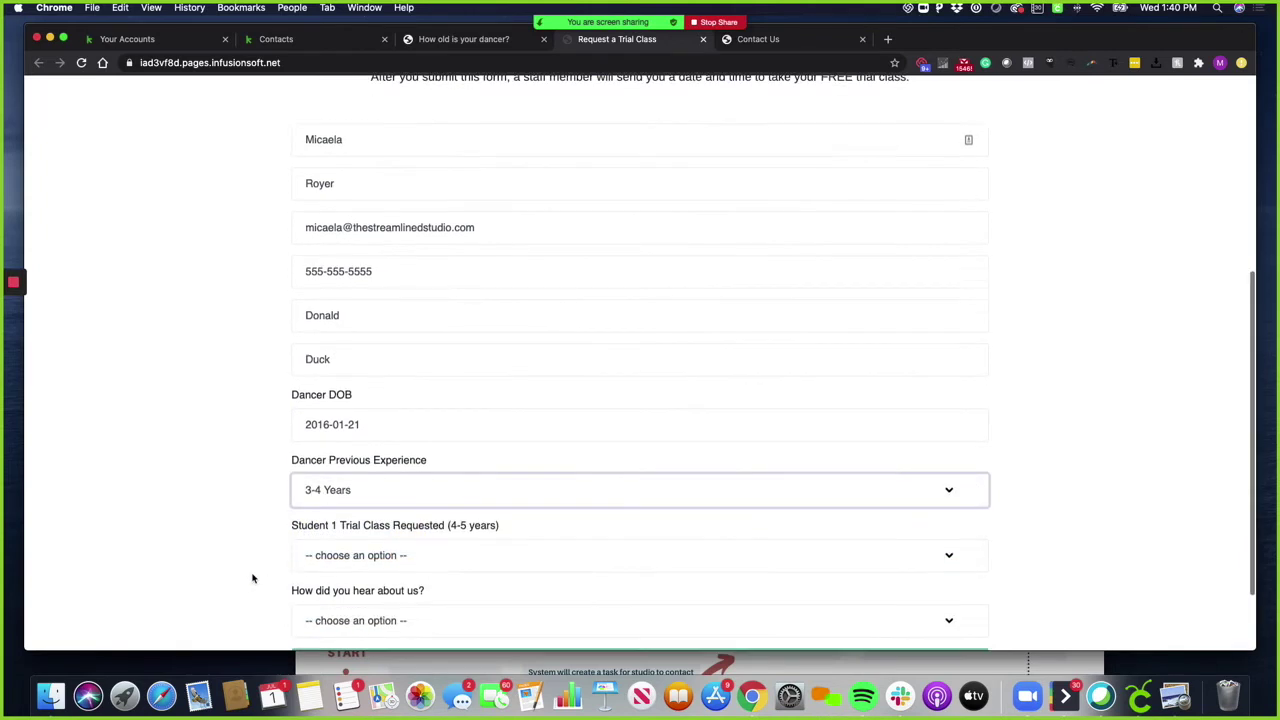
click(384, 508)
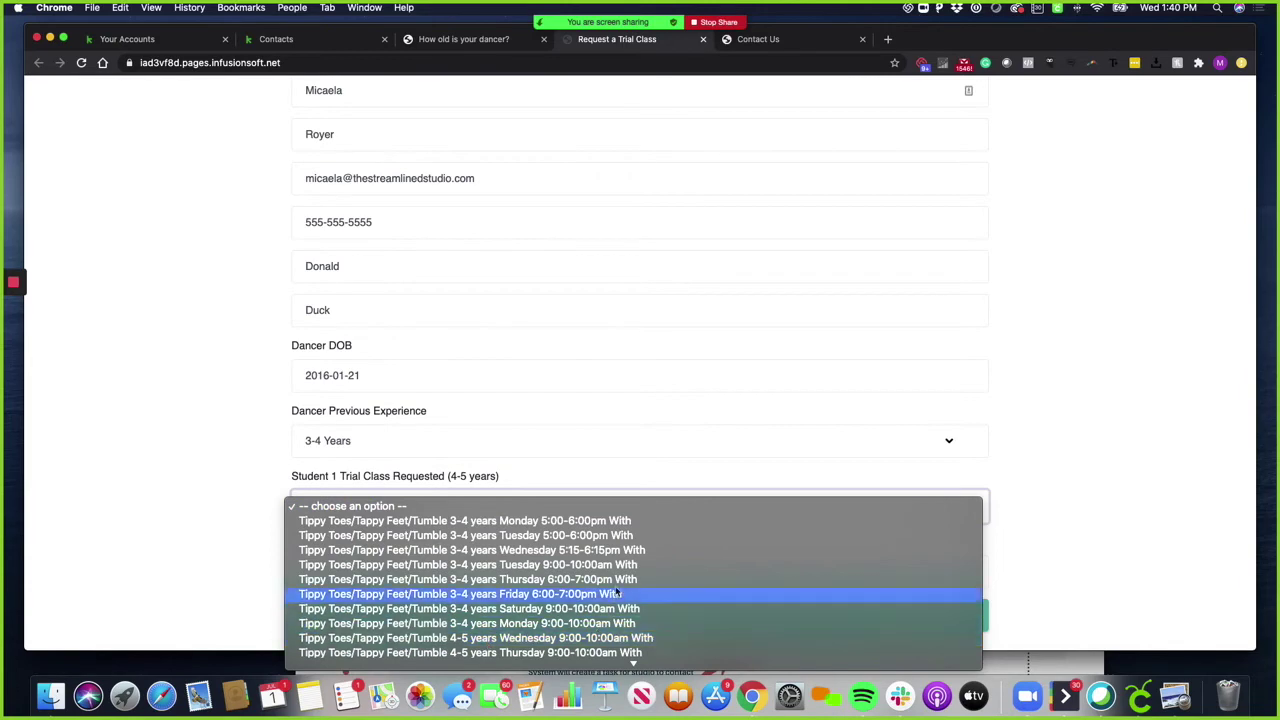
scroll(520, 620, down, 5)
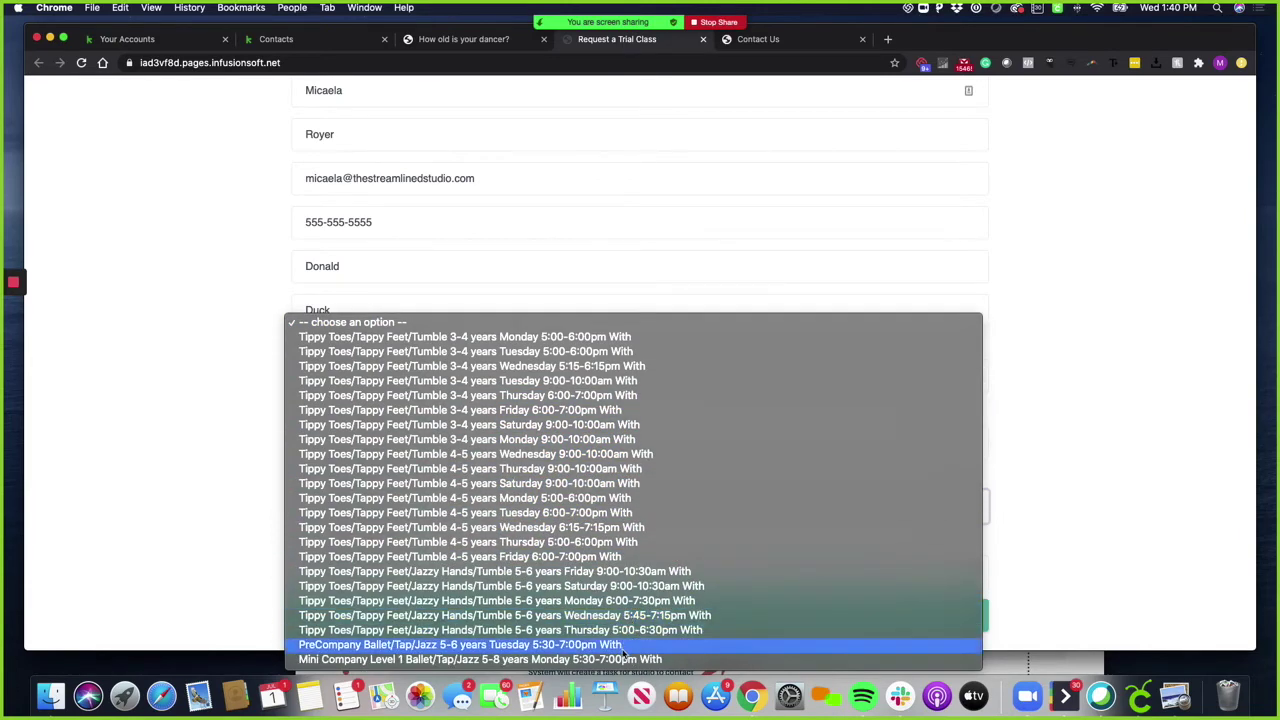
click(625, 600)
scroll(625, 603, down, 1)
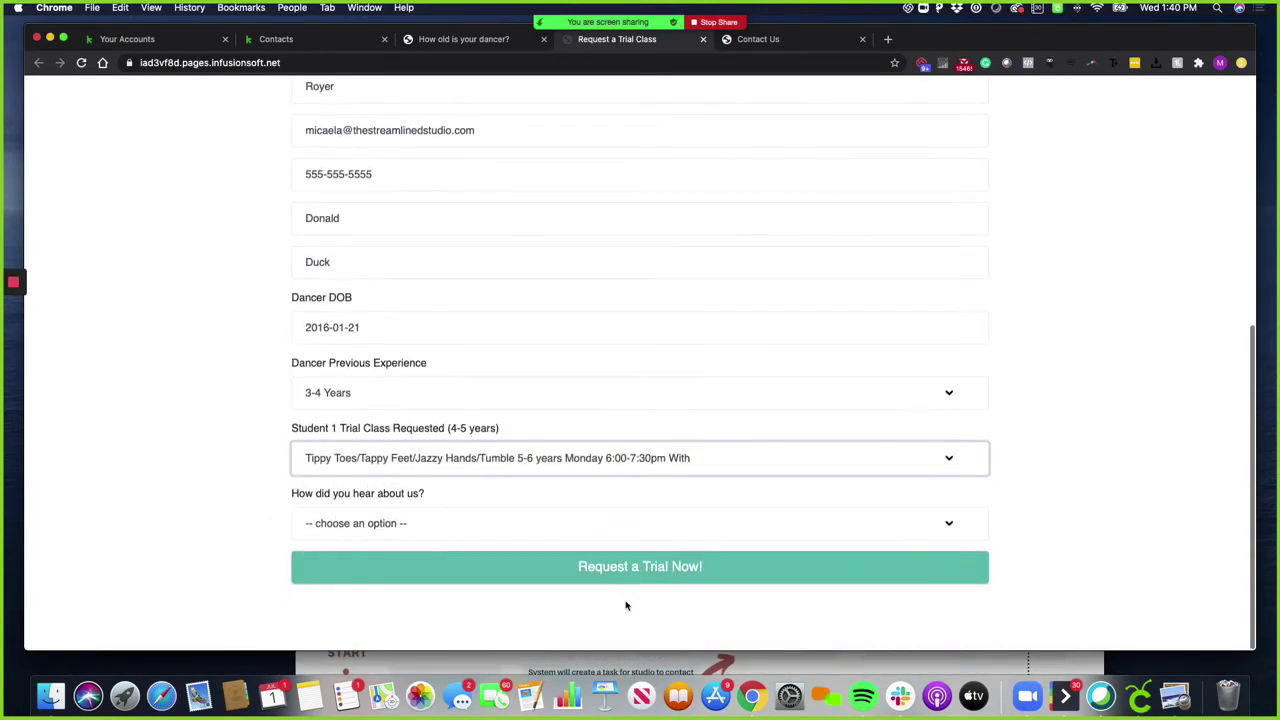
click(385, 528)
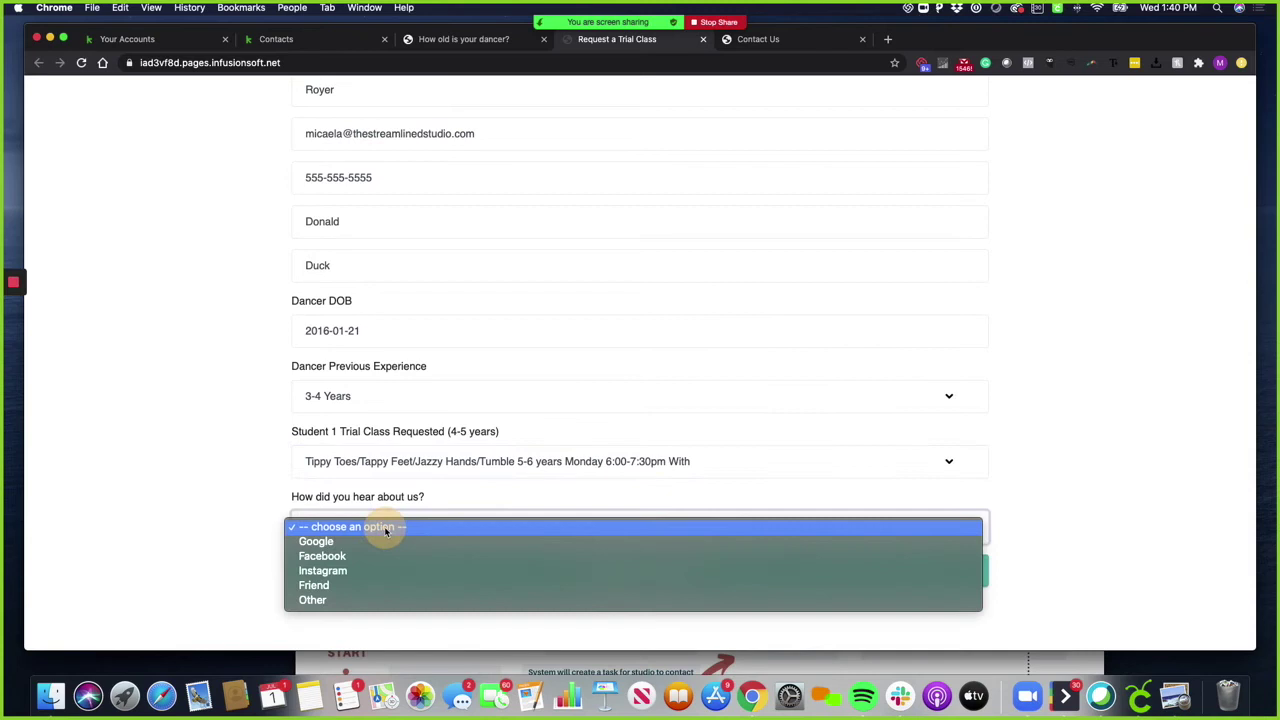
click(588, 572)
click(527, 571)
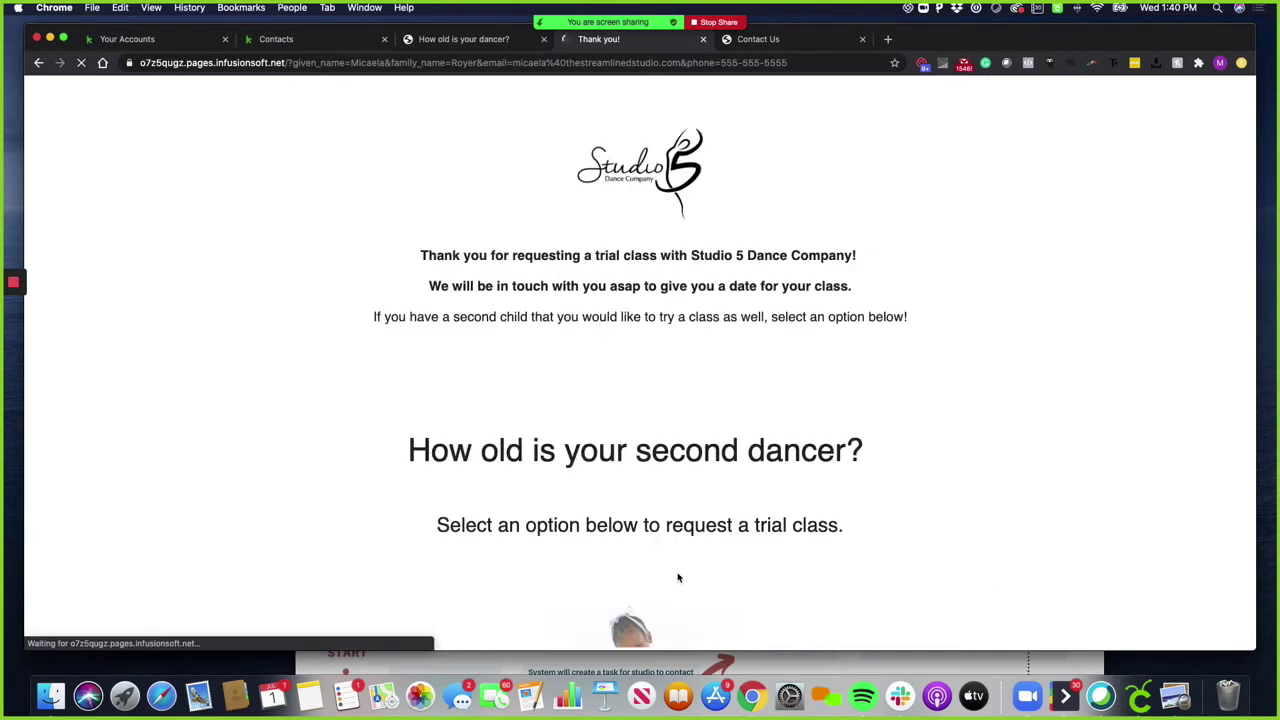
Scroll through the thank-you page asking about a second dancer
scroll(707, 462, down, 3)
scroll(707, 462, down, 8)
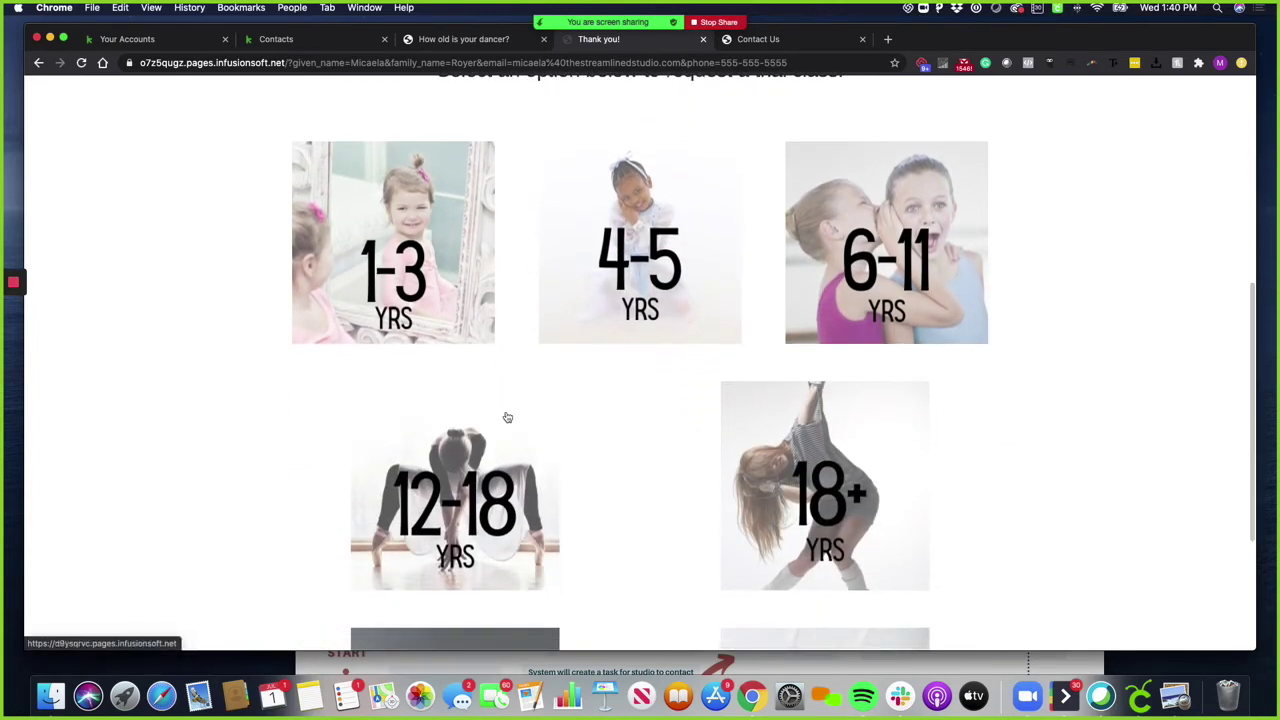
scroll(621, 368, up, 1)
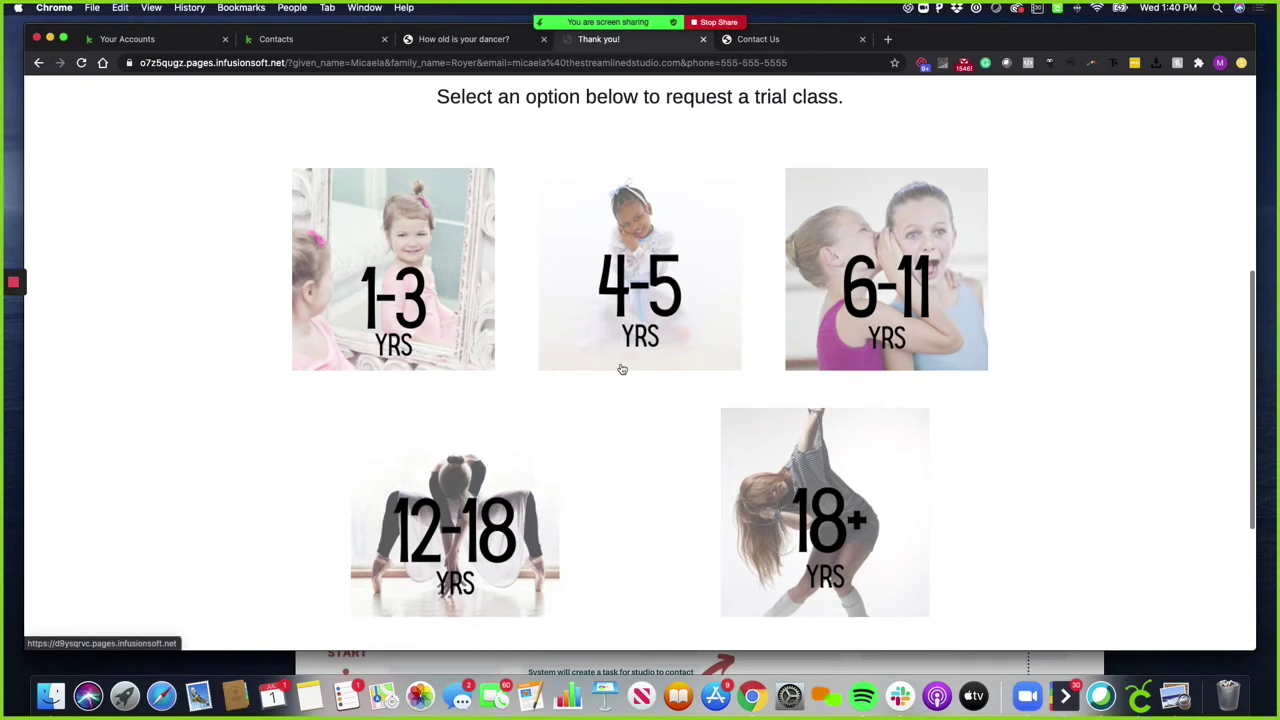
scroll(621, 368, up, 10)
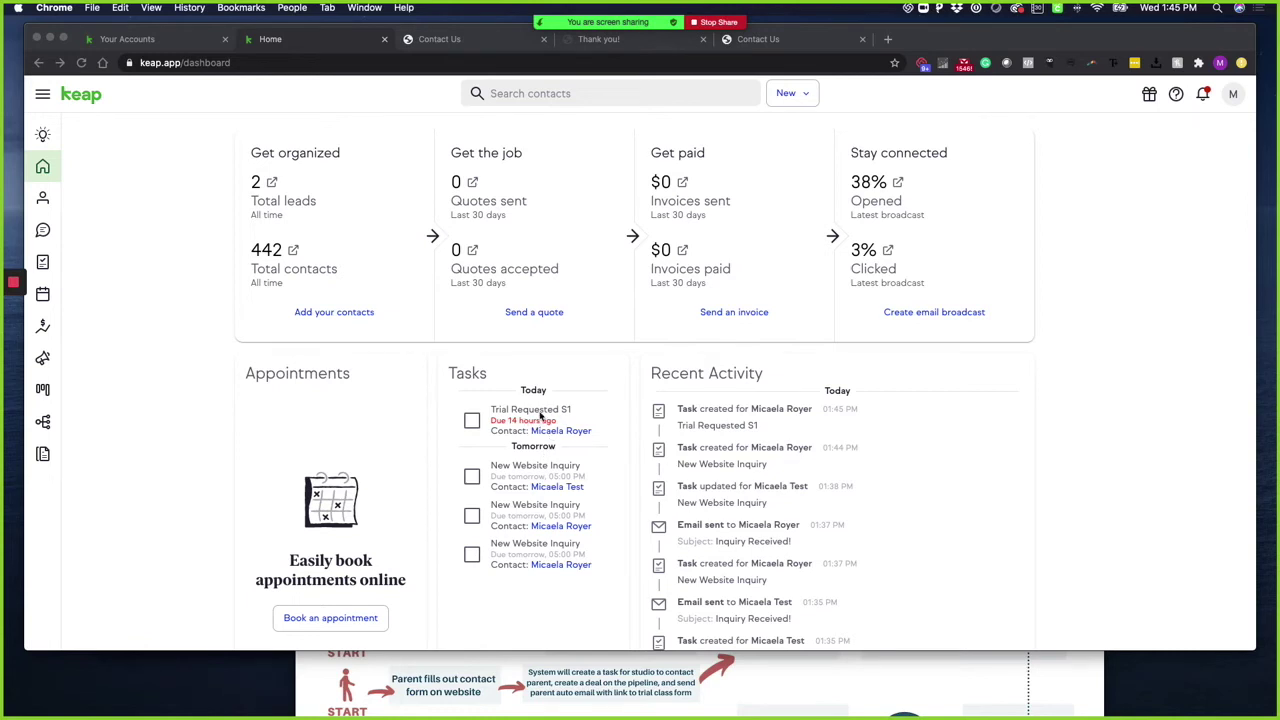
Open the contact behind the Trial Requested S1 task on the Home dashboard
click(43, 389)
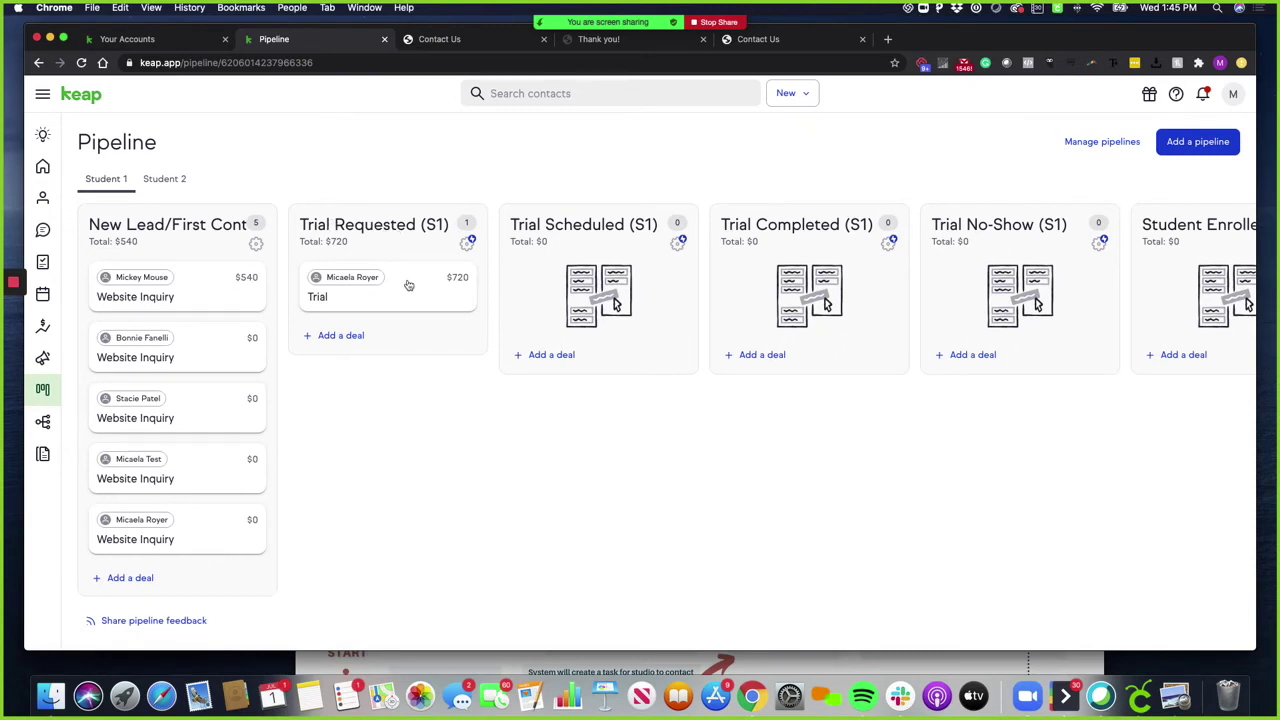
click(44, 196)
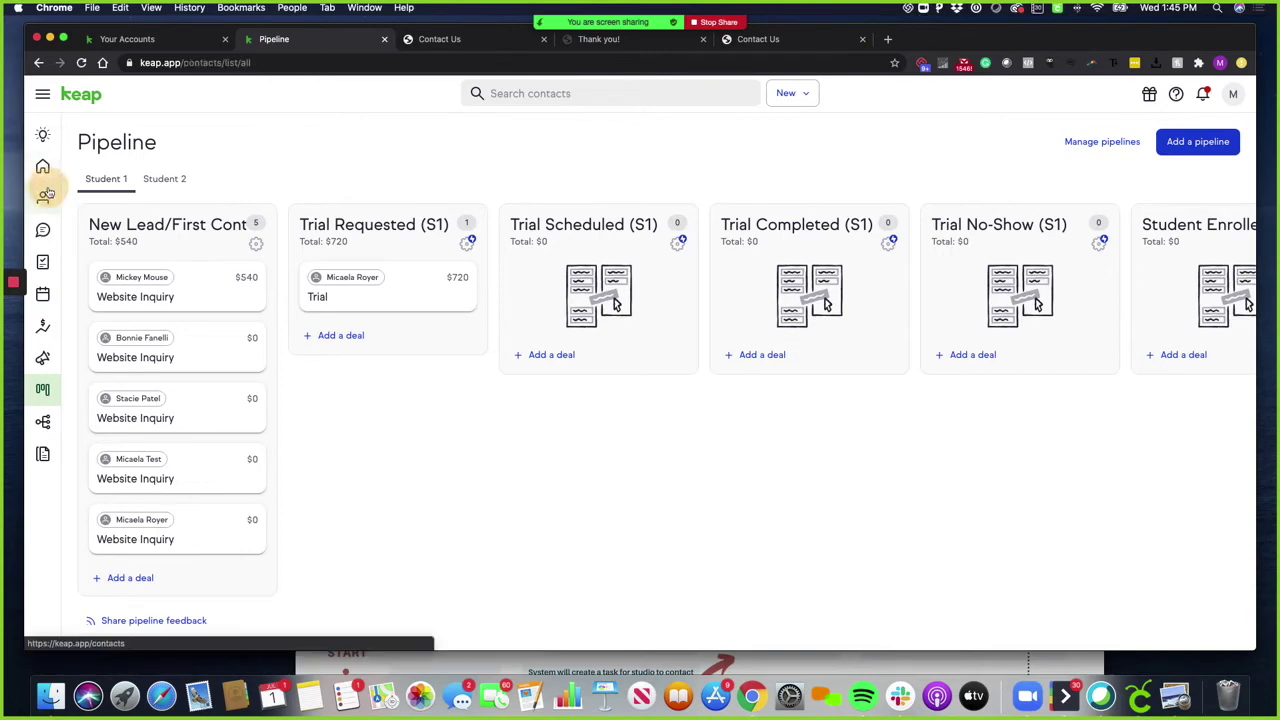
click(43, 166)
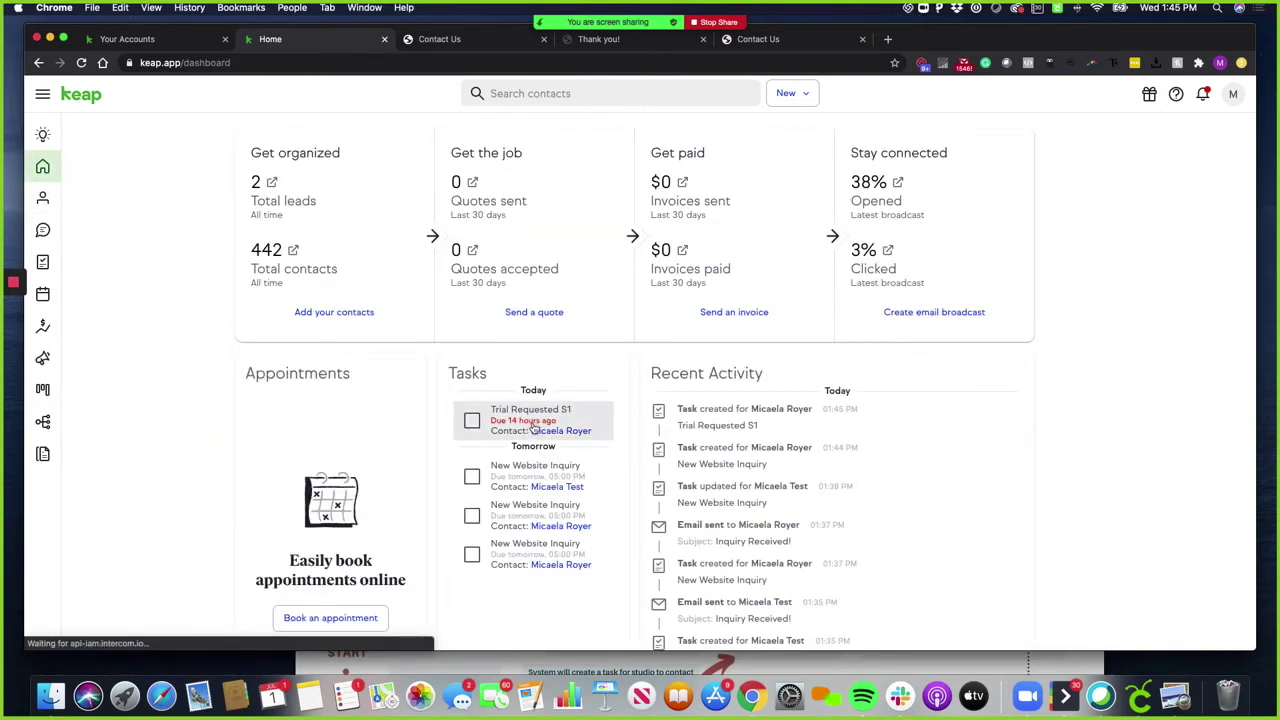
click(551, 432)
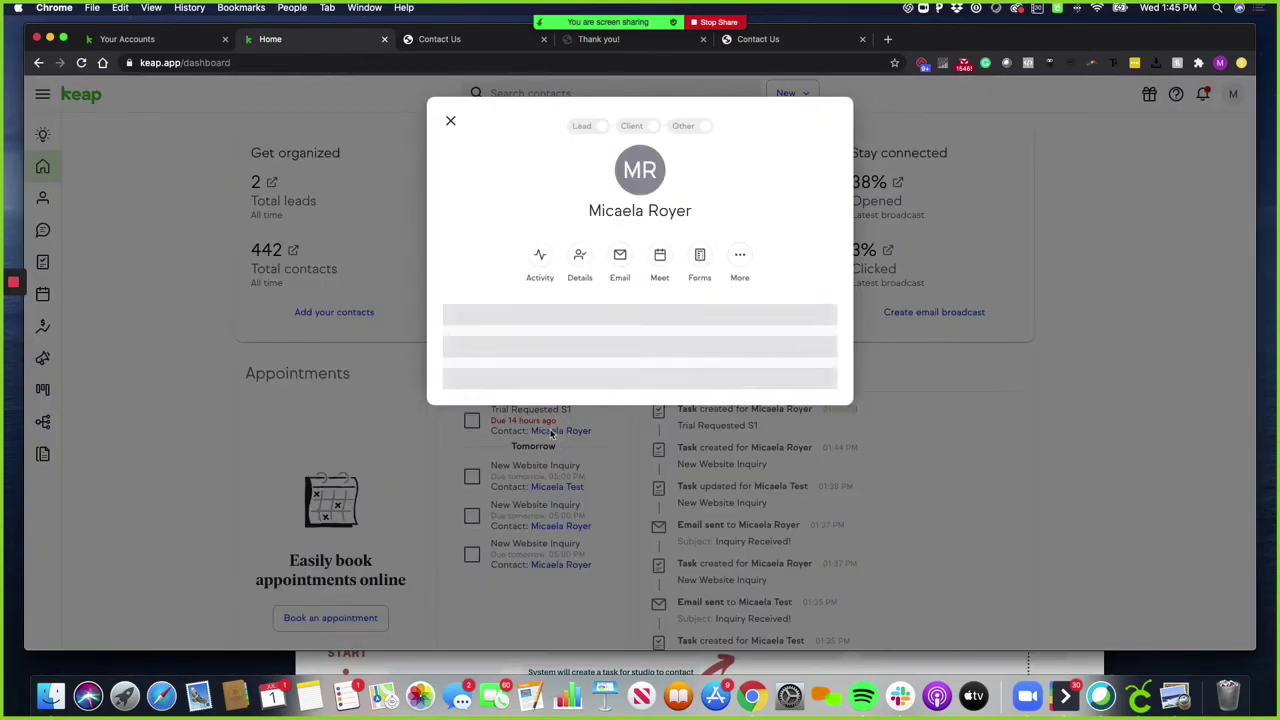
Check the student's date of birth in Details, then open the Schedule Trial S1 form
click(580, 258)
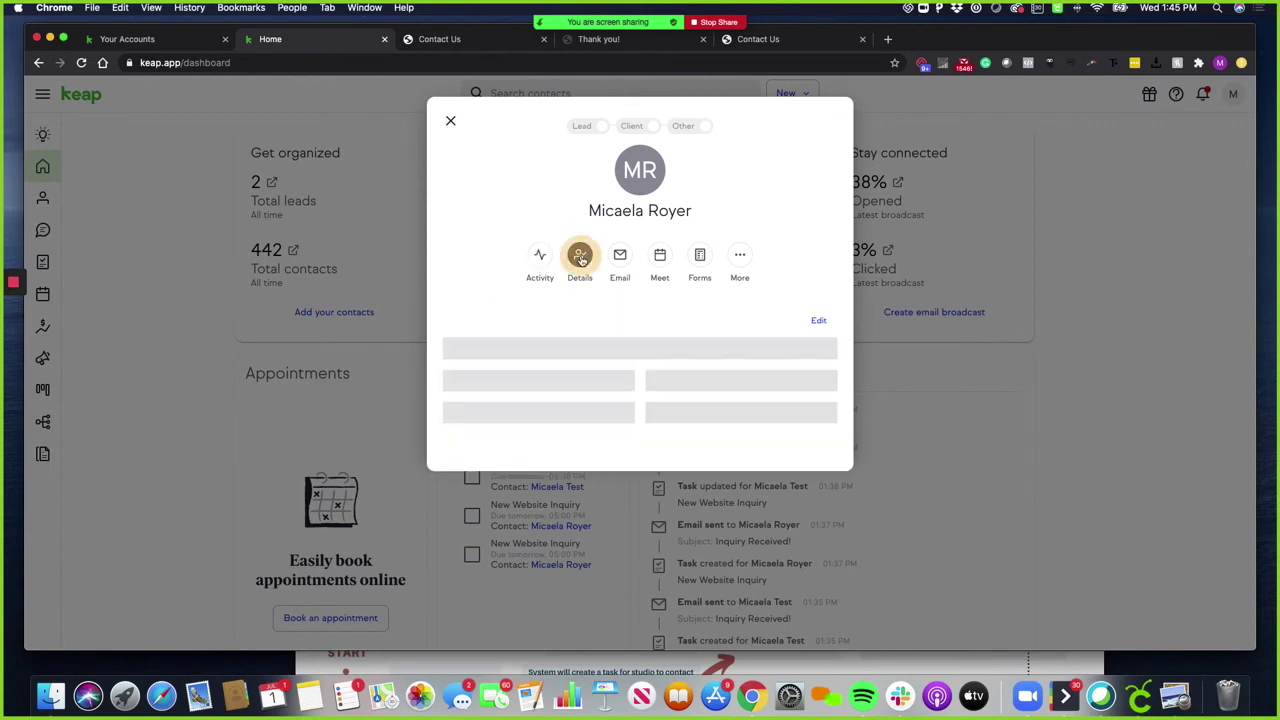
scroll(597, 357, down, 4)
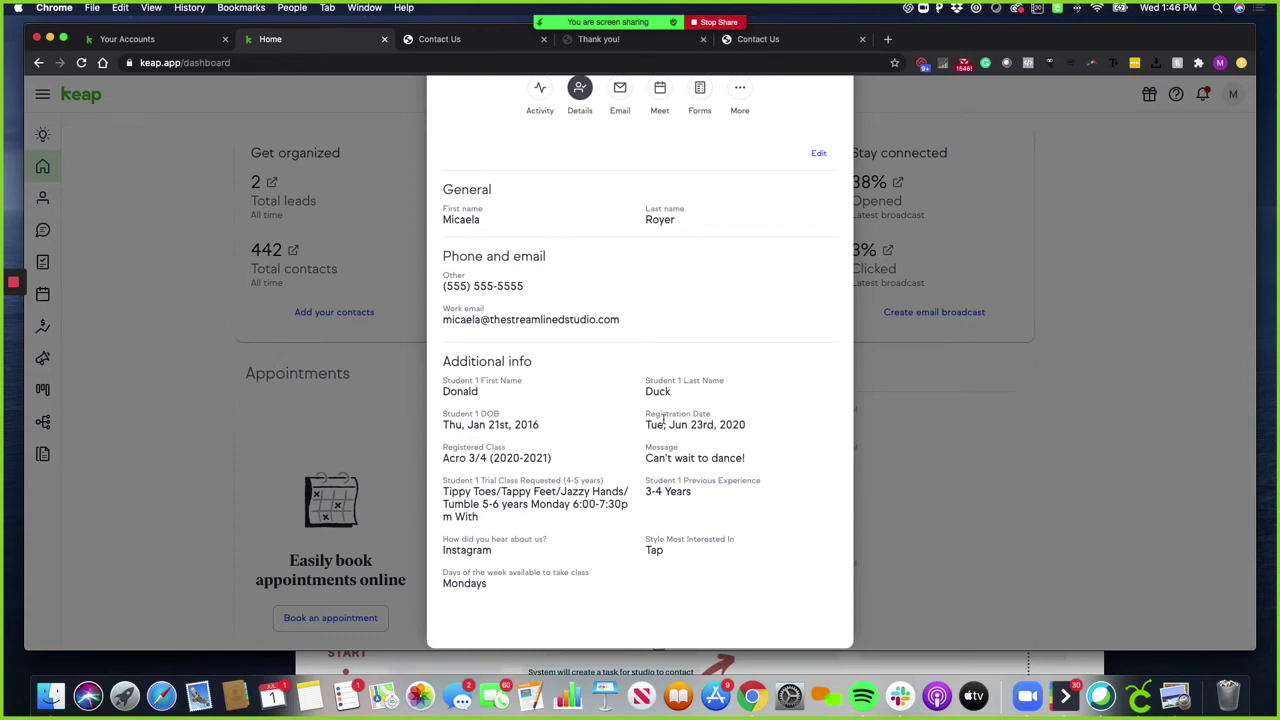
drag(537, 425, 447, 420)
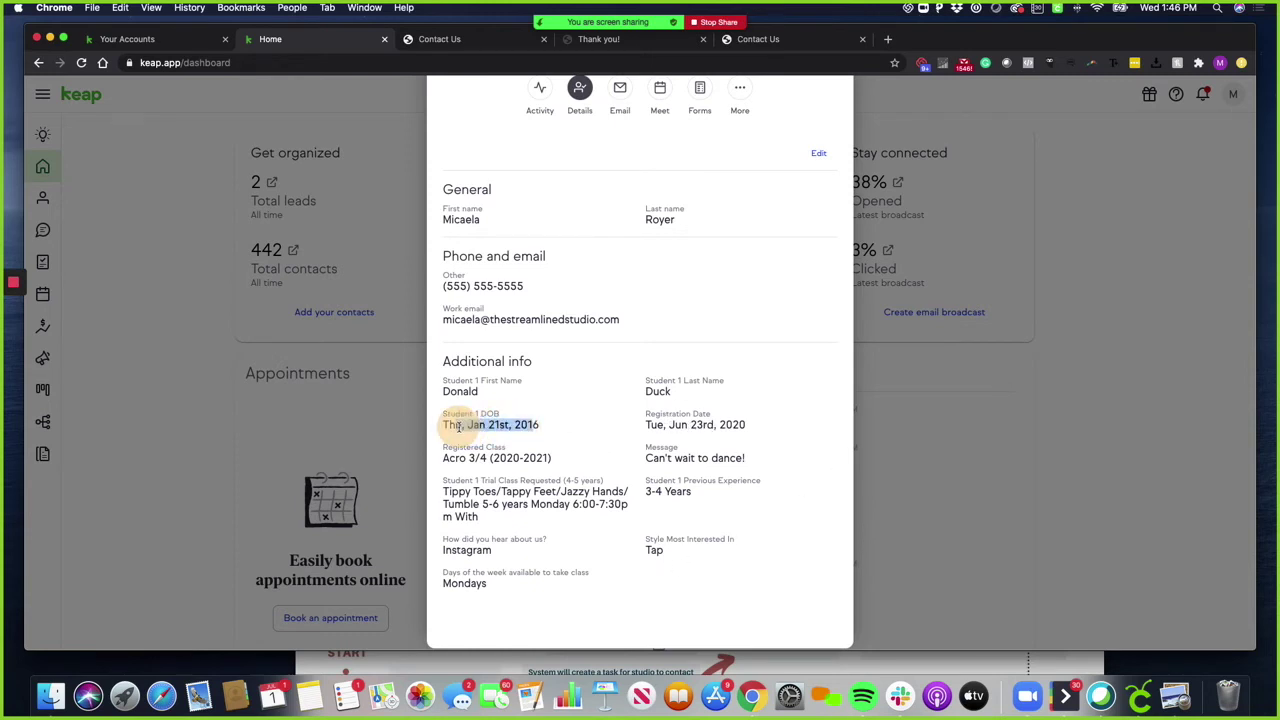
click(457, 428)
scroll(467, 437, up, 3)
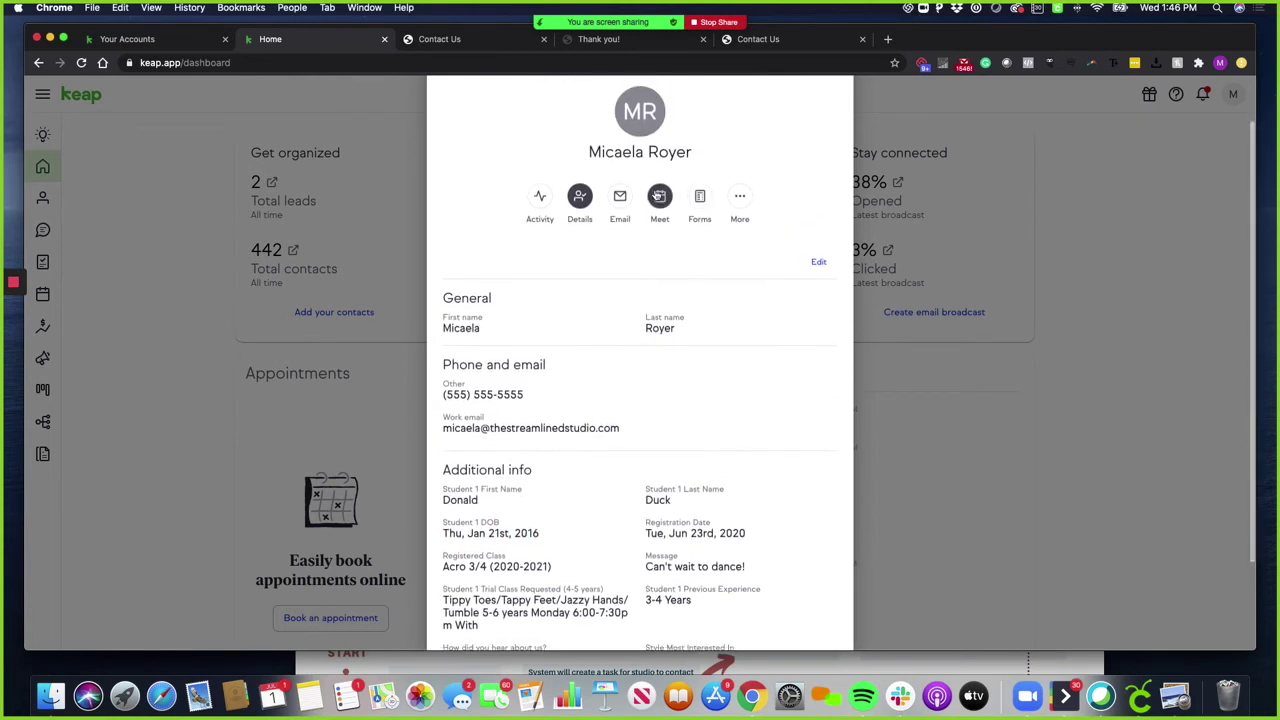
click(692, 196)
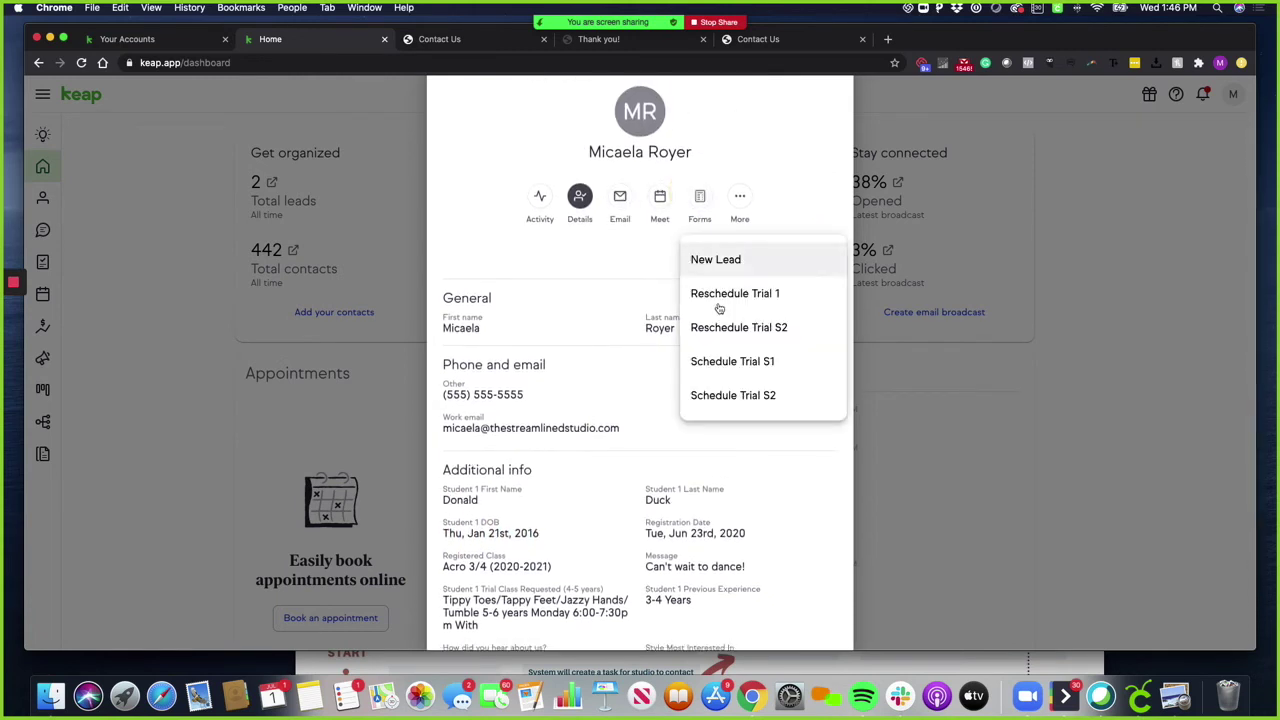
click(775, 364)
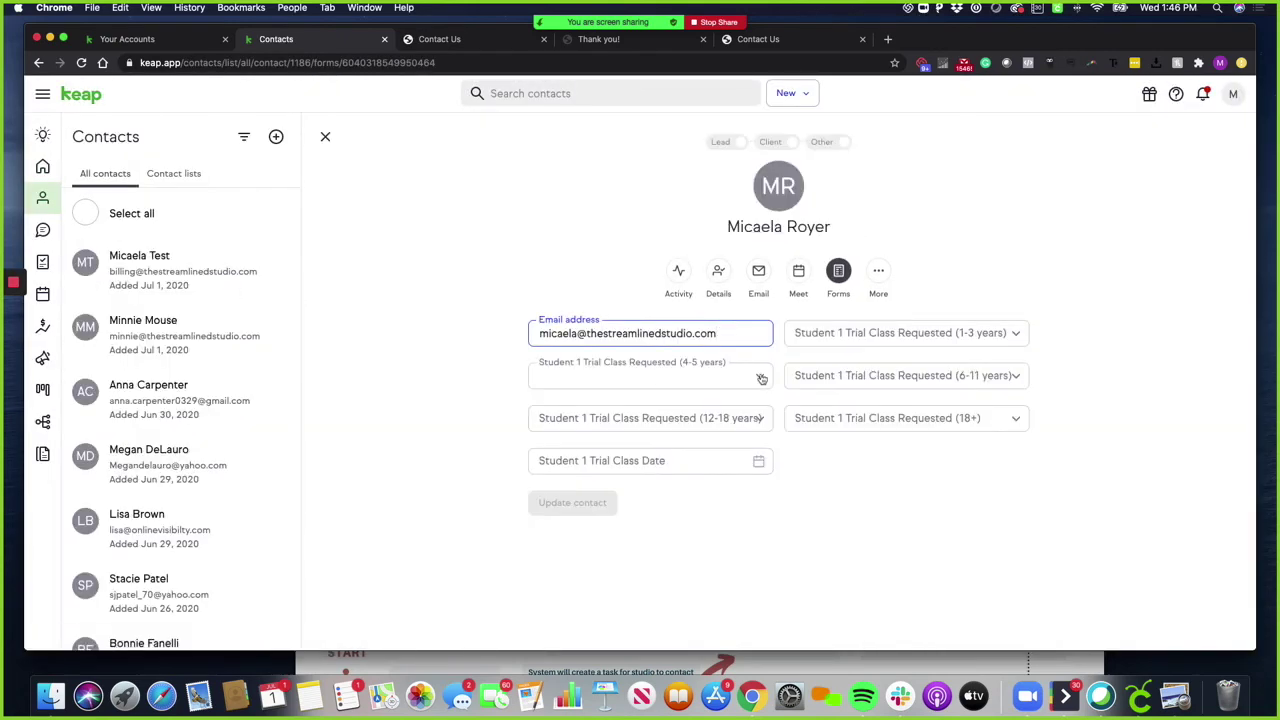
Record a Tippy Toes/Tappy Feet/Tumble trial class on July 13, 2020 in the 4-5 years field and update the contact
click(761, 378)
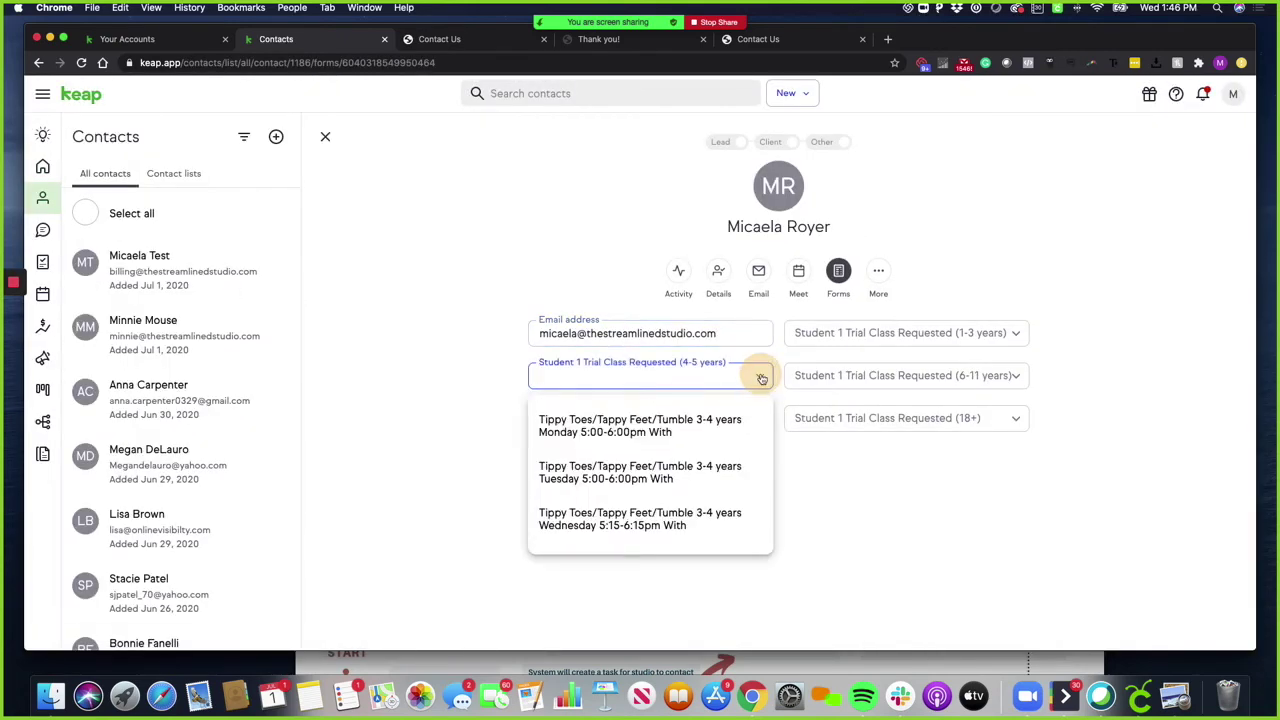
scroll(694, 515, down, 1)
scroll(694, 515, up, 1)
click(694, 472)
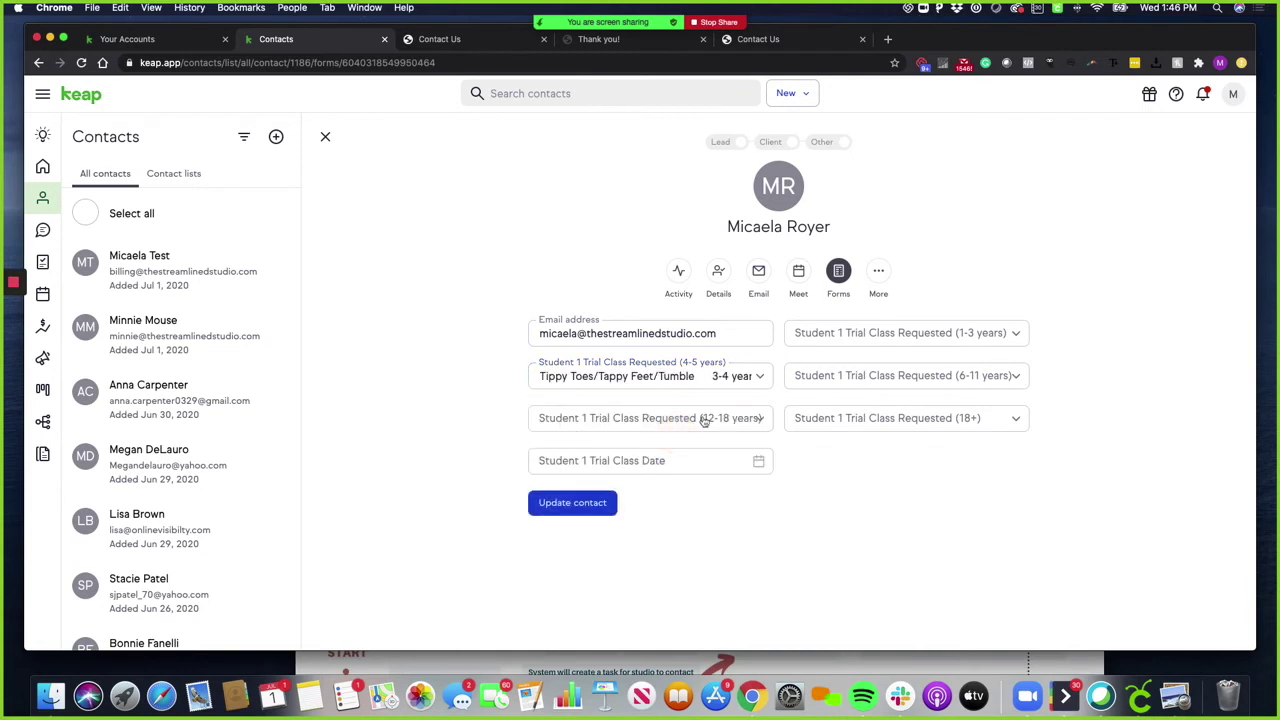
click(760, 465)
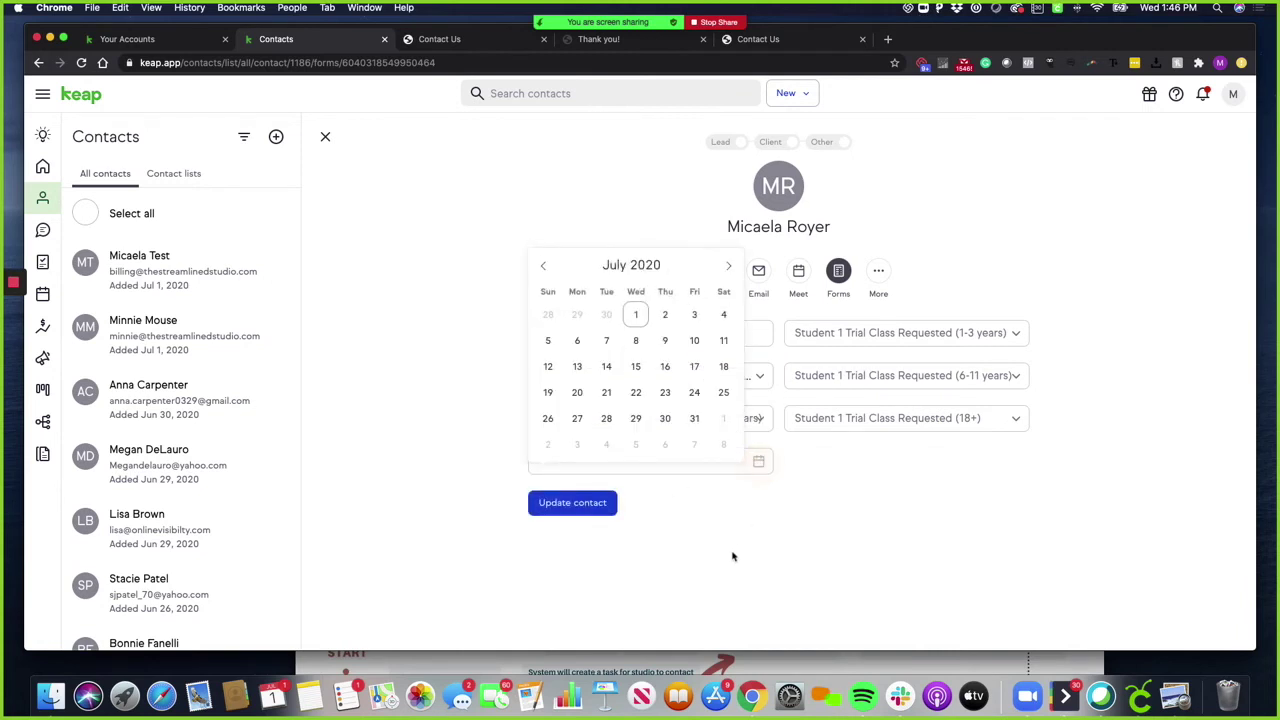
click(574, 367)
click(588, 509)
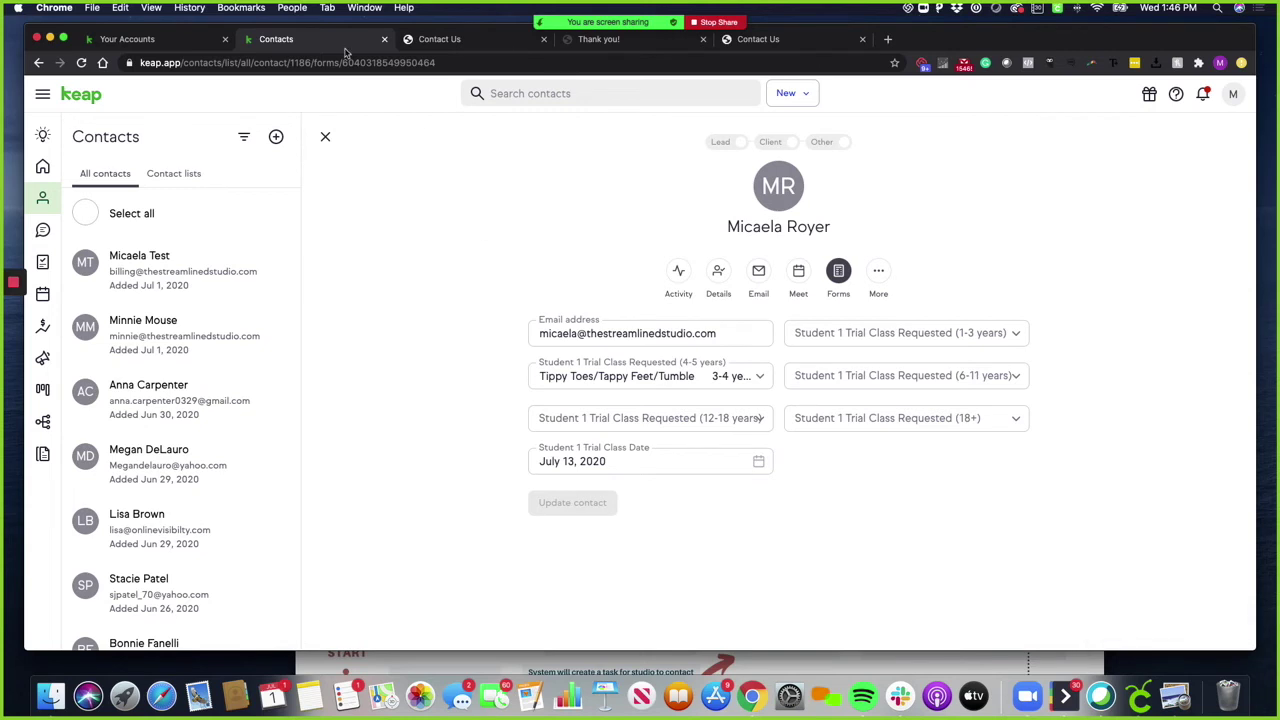
Close the contact form and move the Trial deal into Trial Scheduled (S1) on the pipeline
click(324, 137)
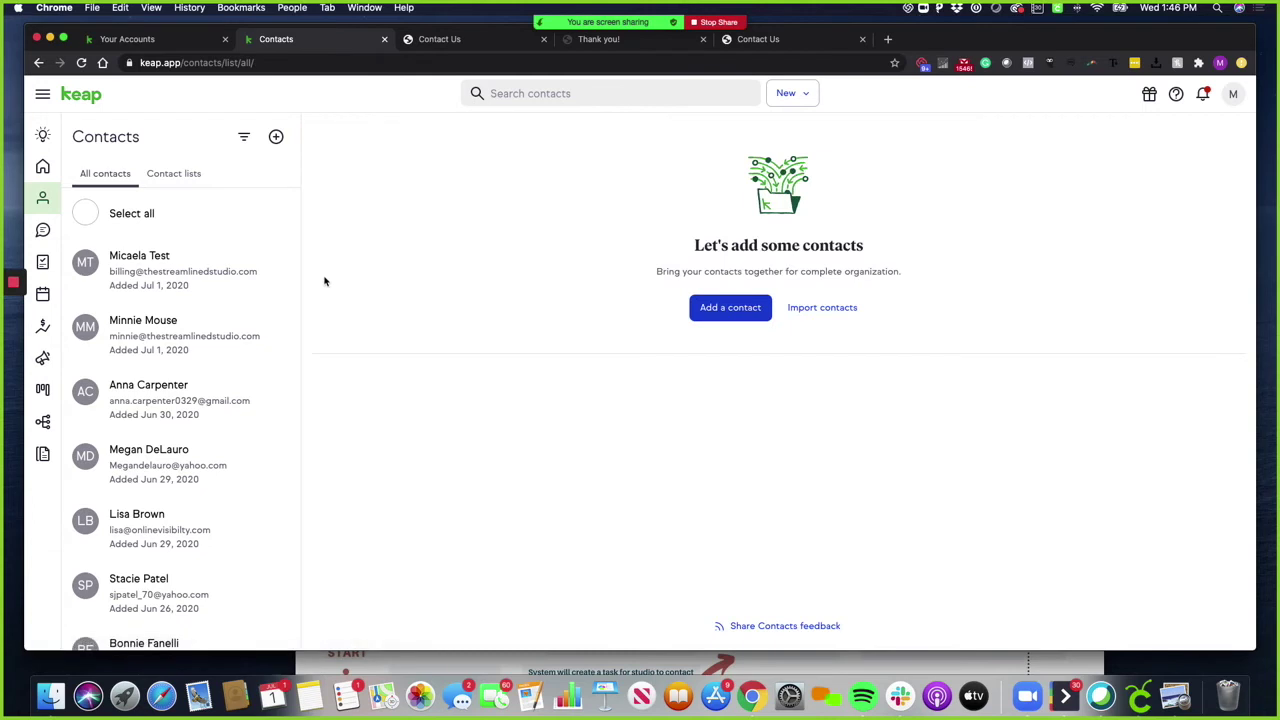
click(43, 392)
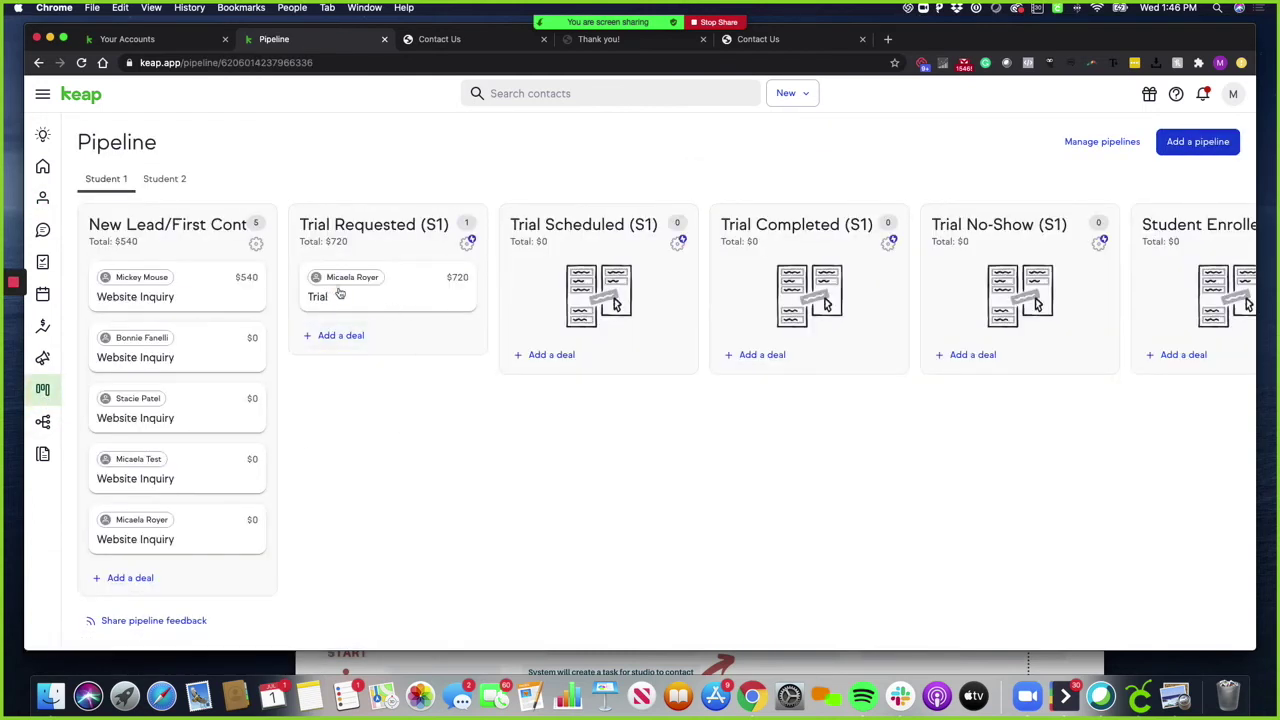
drag(331, 291, 600, 290)
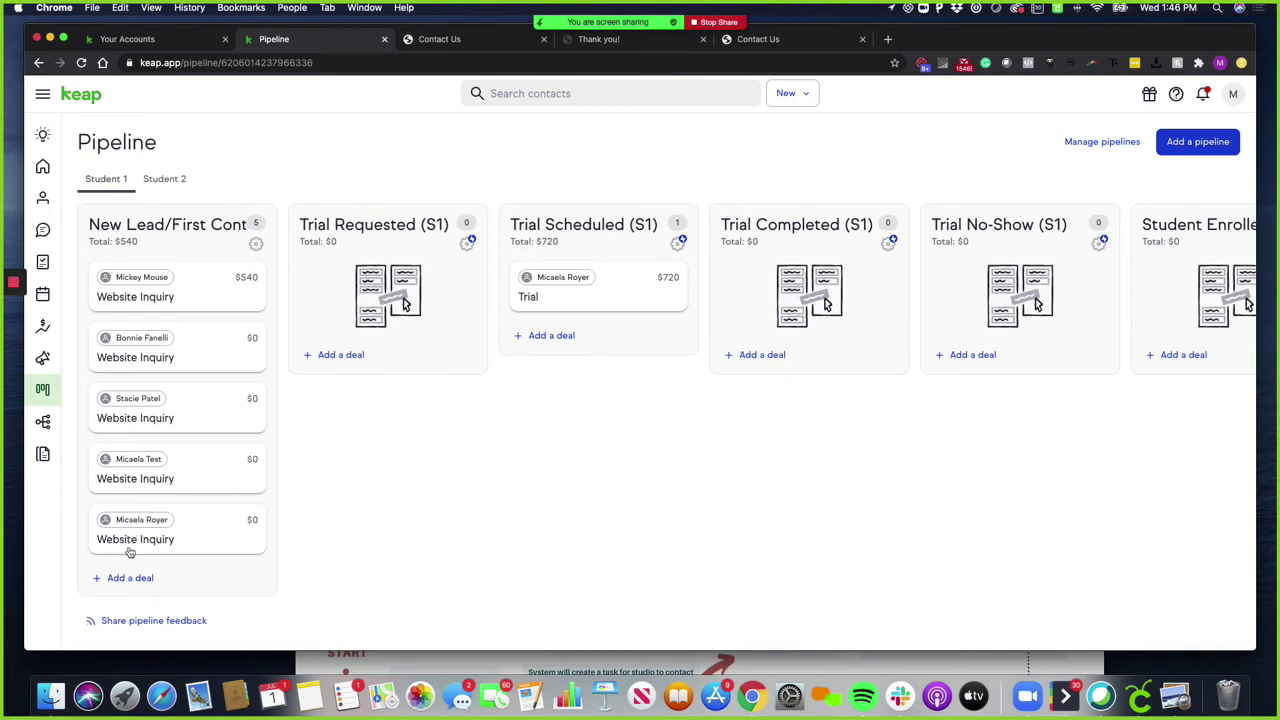
Delete the contact's leftover Website Inquiry deal from New Lead/First Contact
click(163, 529)
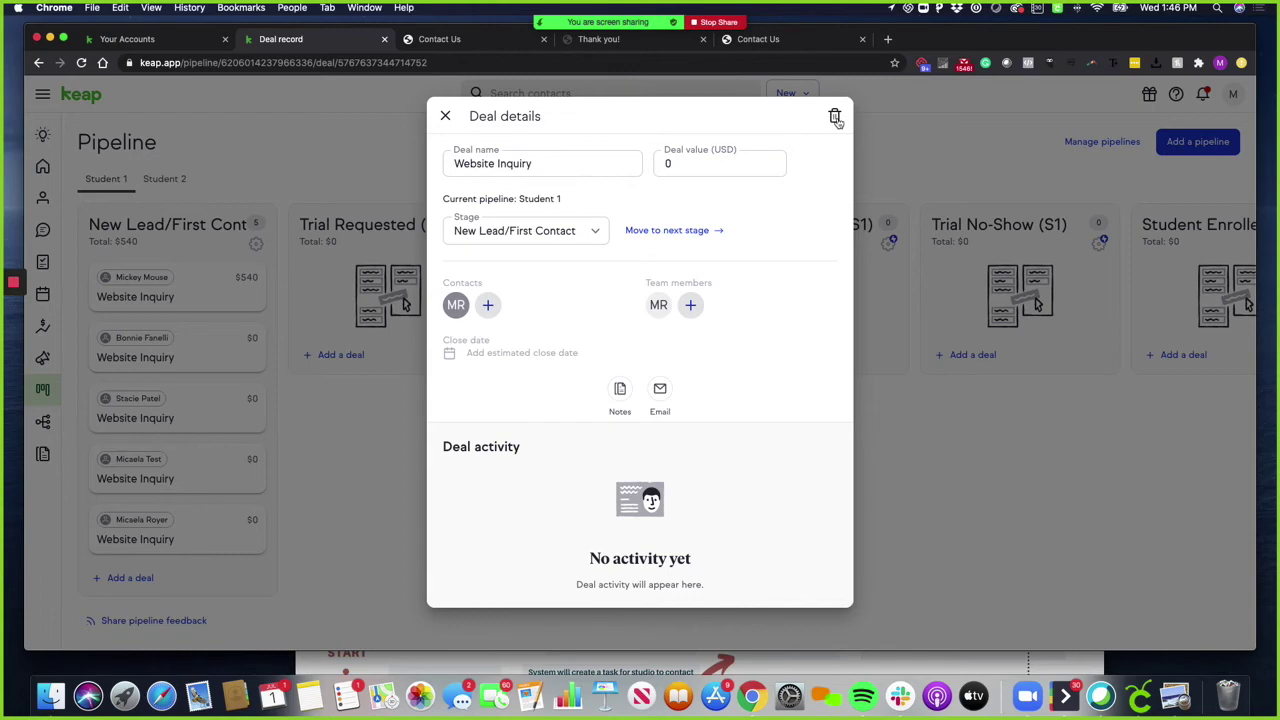
click(835, 117)
click(605, 394)
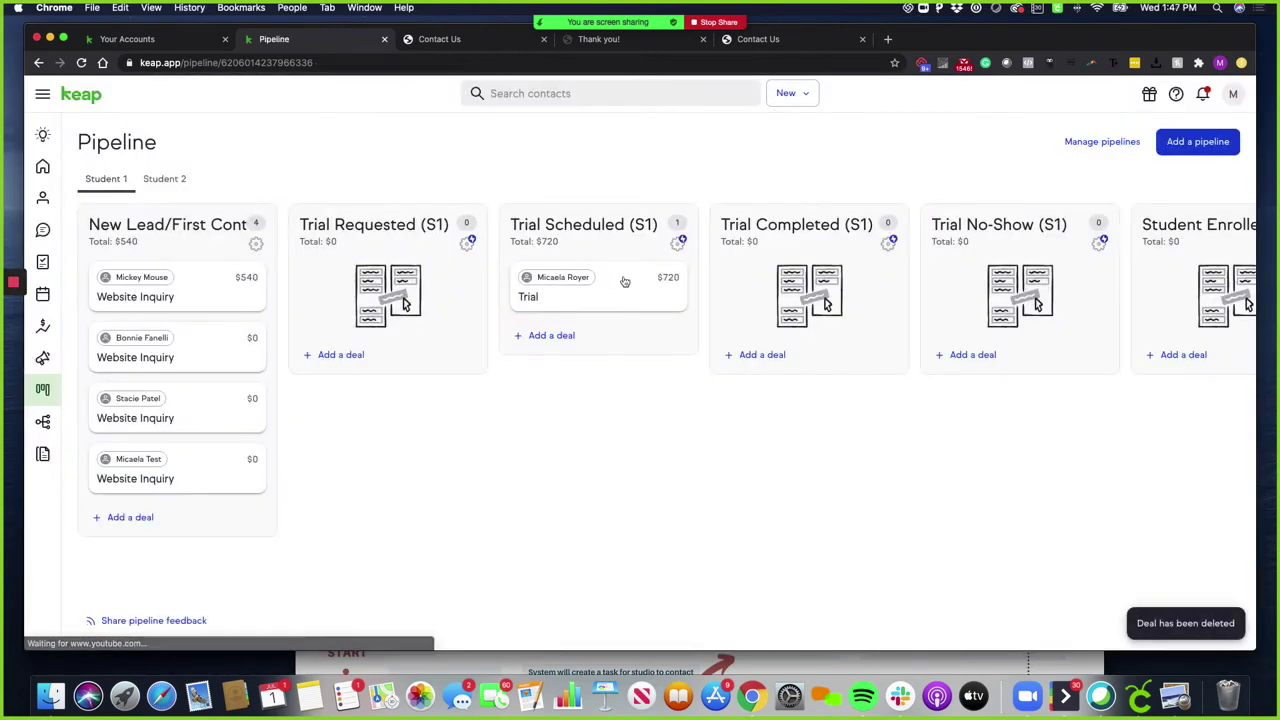
scroll(500, 400, right, 3)
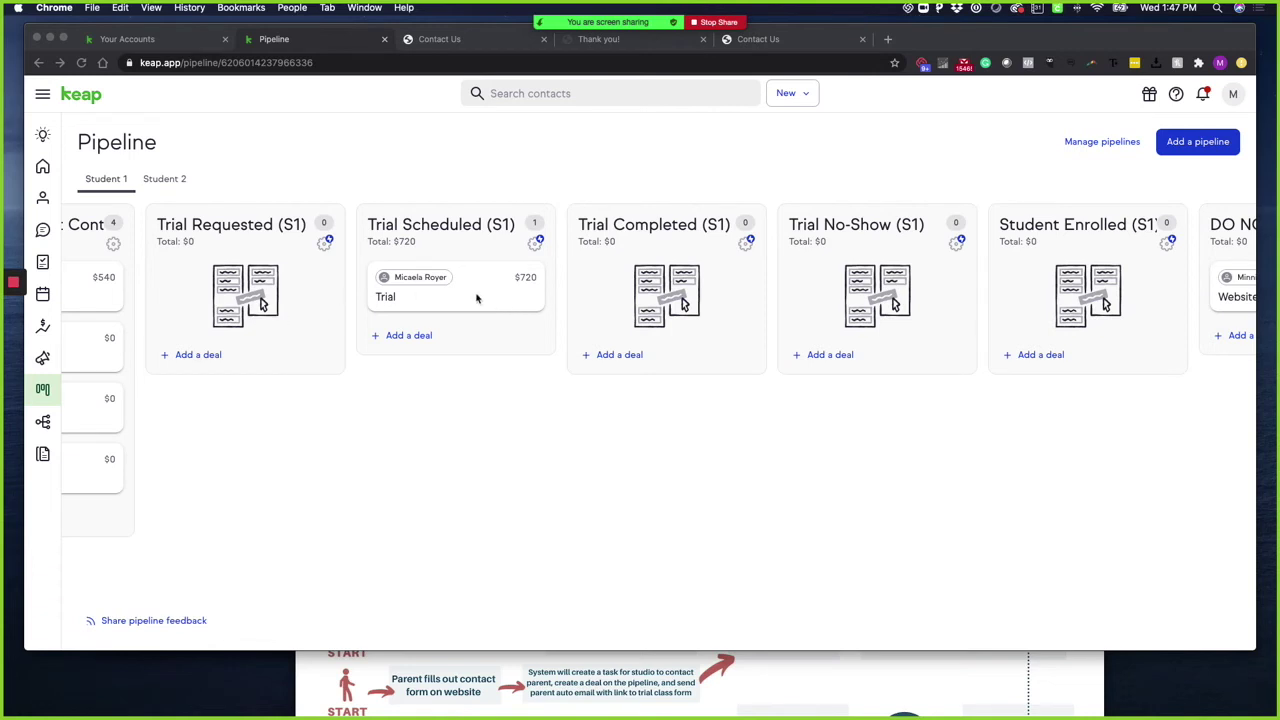
Review the pipeline stages through DO NOT CONTACT, visit the Home dashboard, then reopen the pipeline
scroll(472, 401, left, 3)
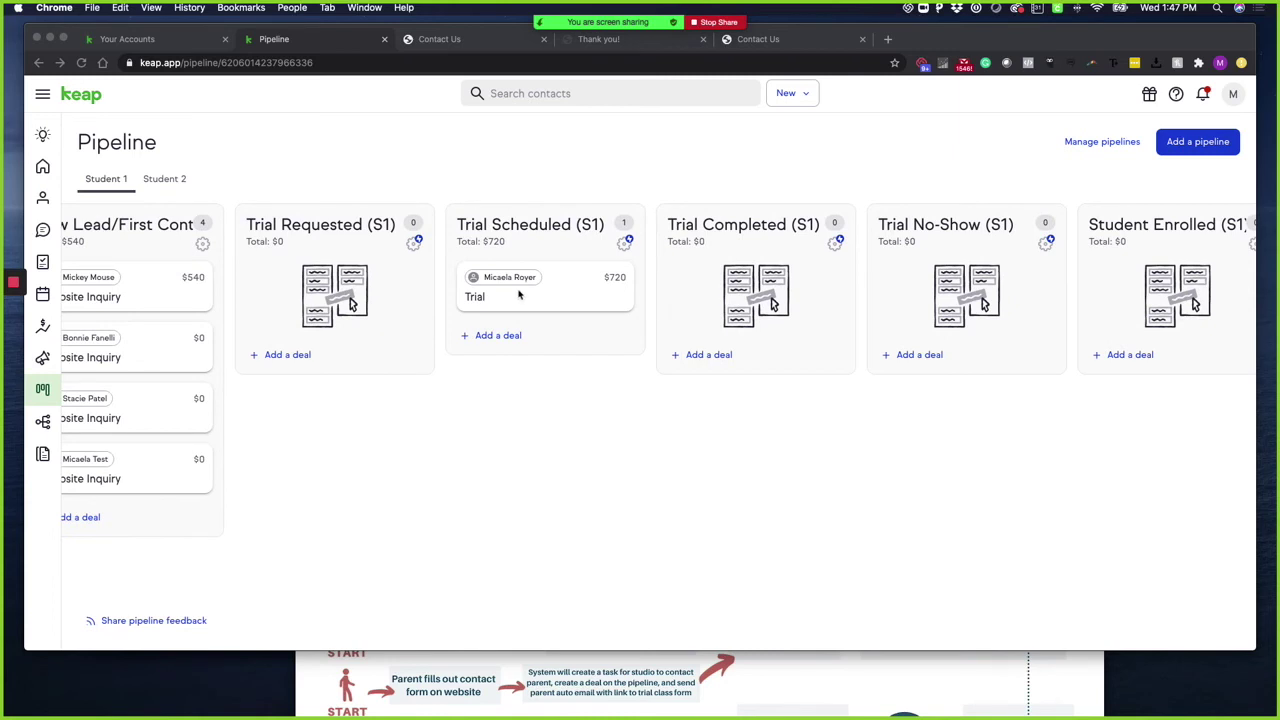
scroll(531, 276, right, 3)
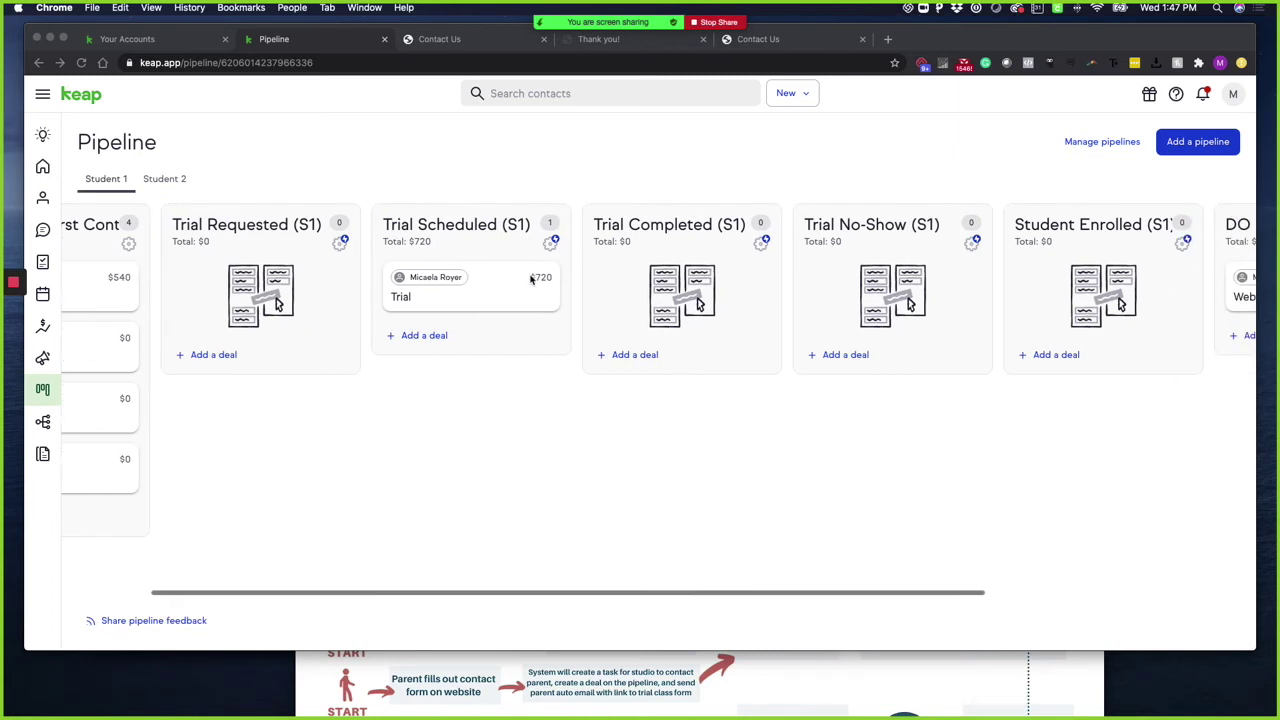
scroll(508, 287, right, 3)
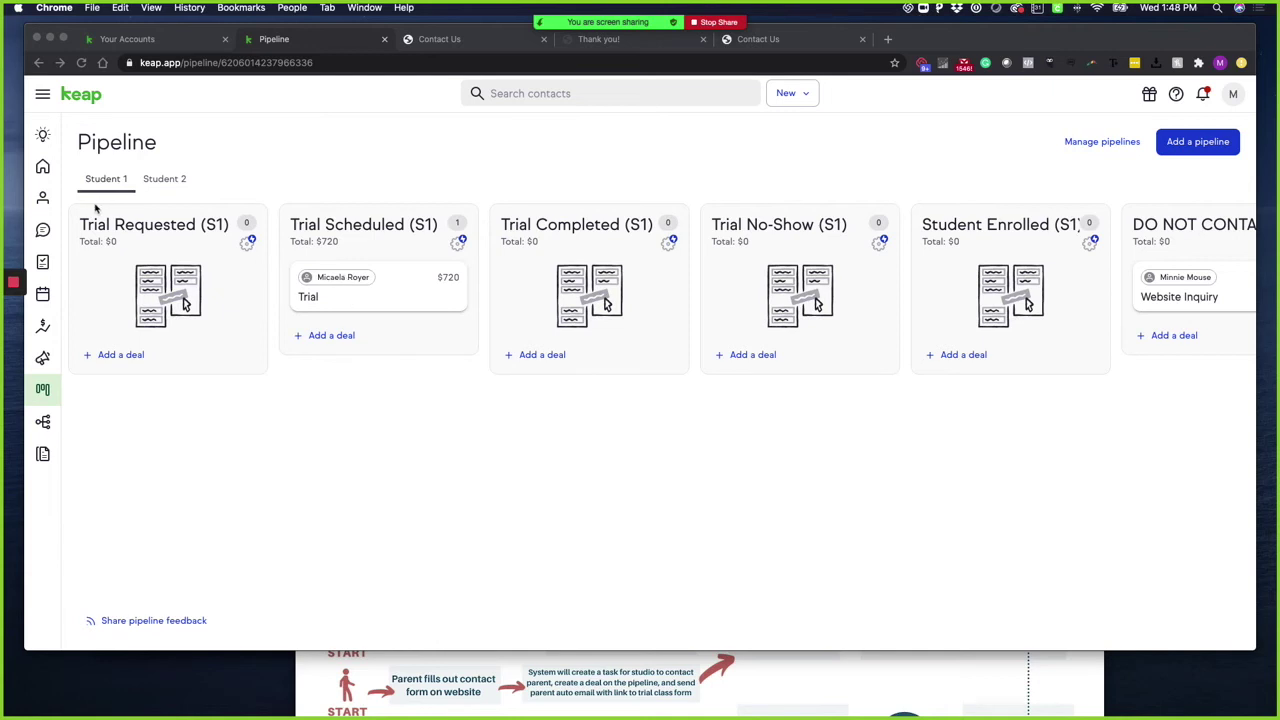
click(43, 170)
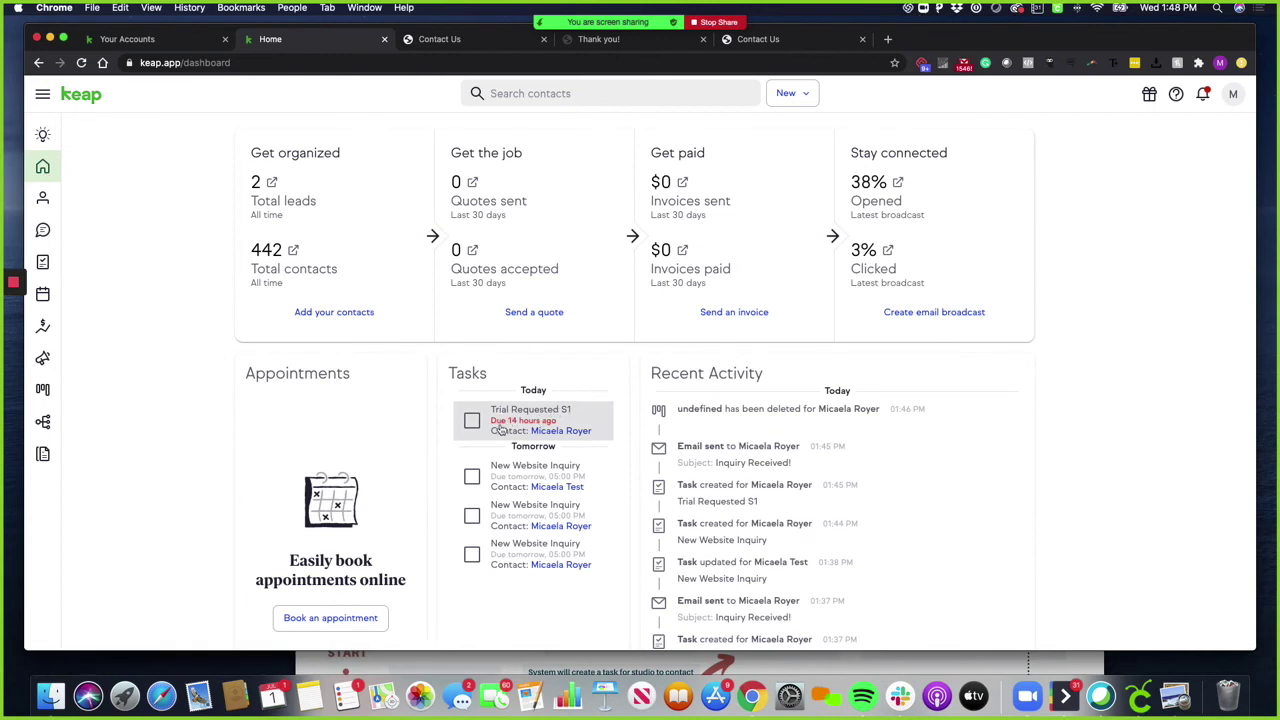
click(43, 389)
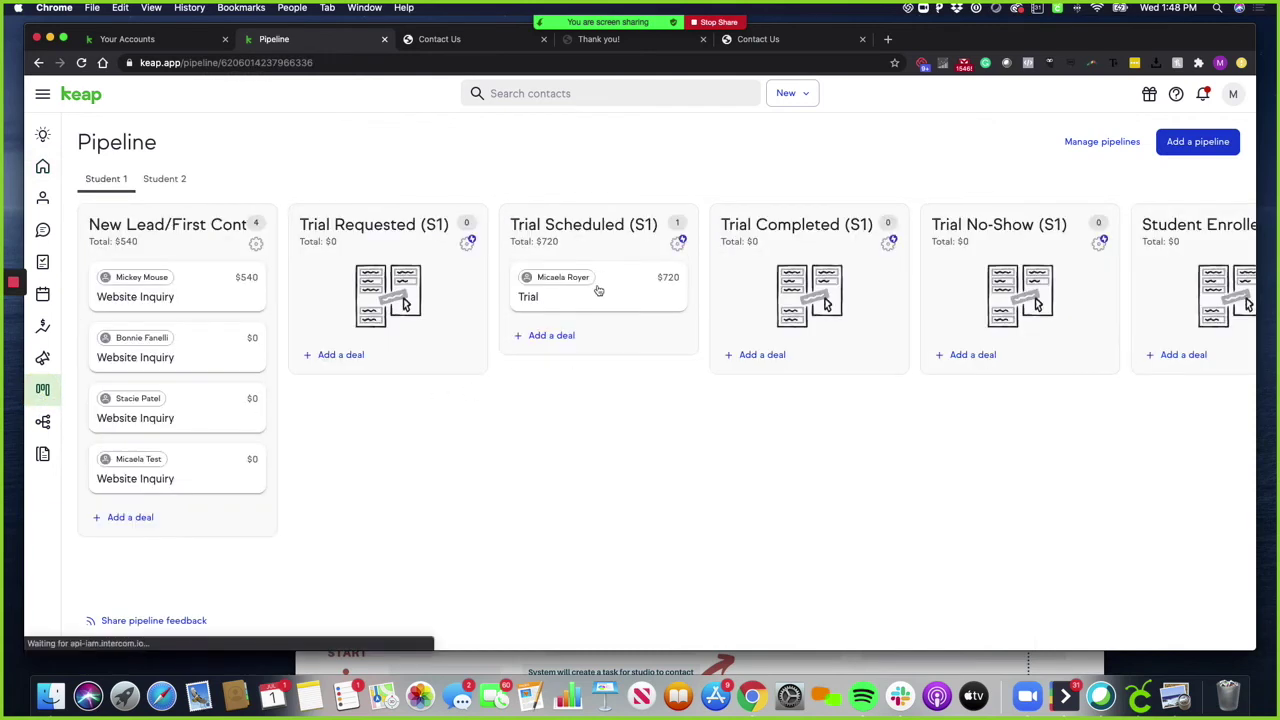
Move the $720 Trial deal through Trial Completed (S1) into Student Enrolled (S1)
drag(596, 286, 757, 264)
scroll(756, 263, right, 5)
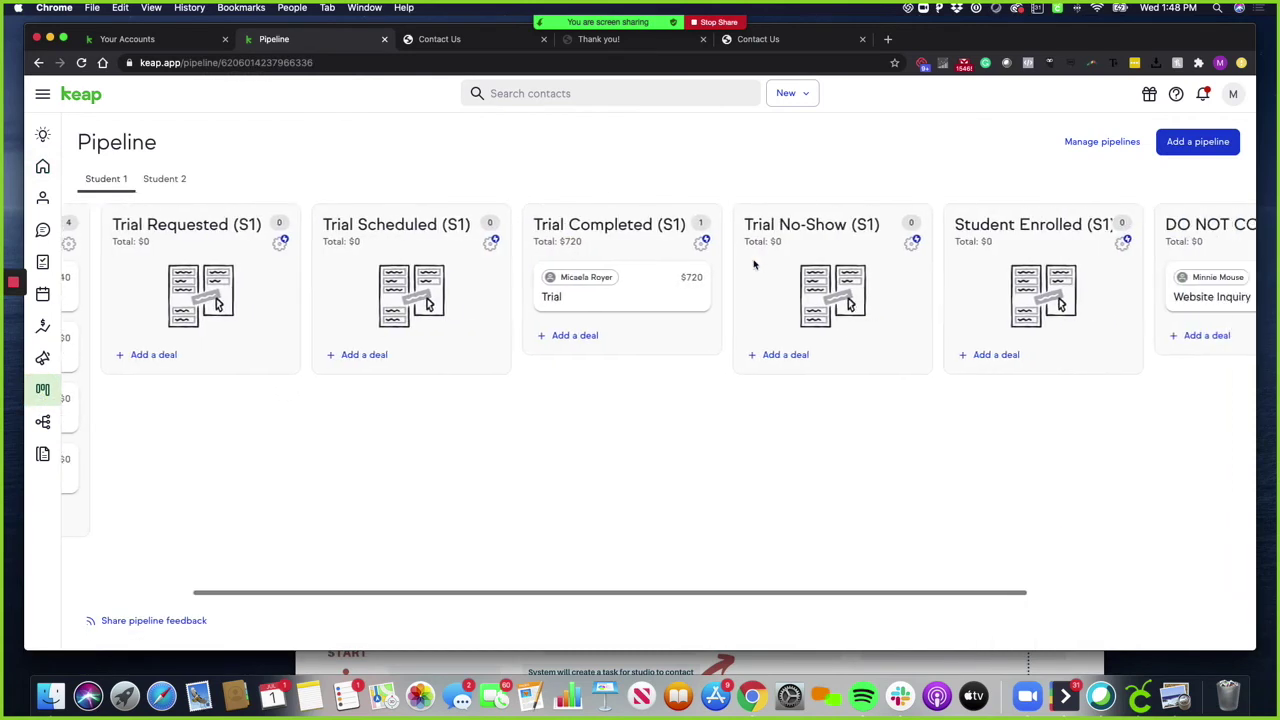
scroll(549, 287, right, 3)
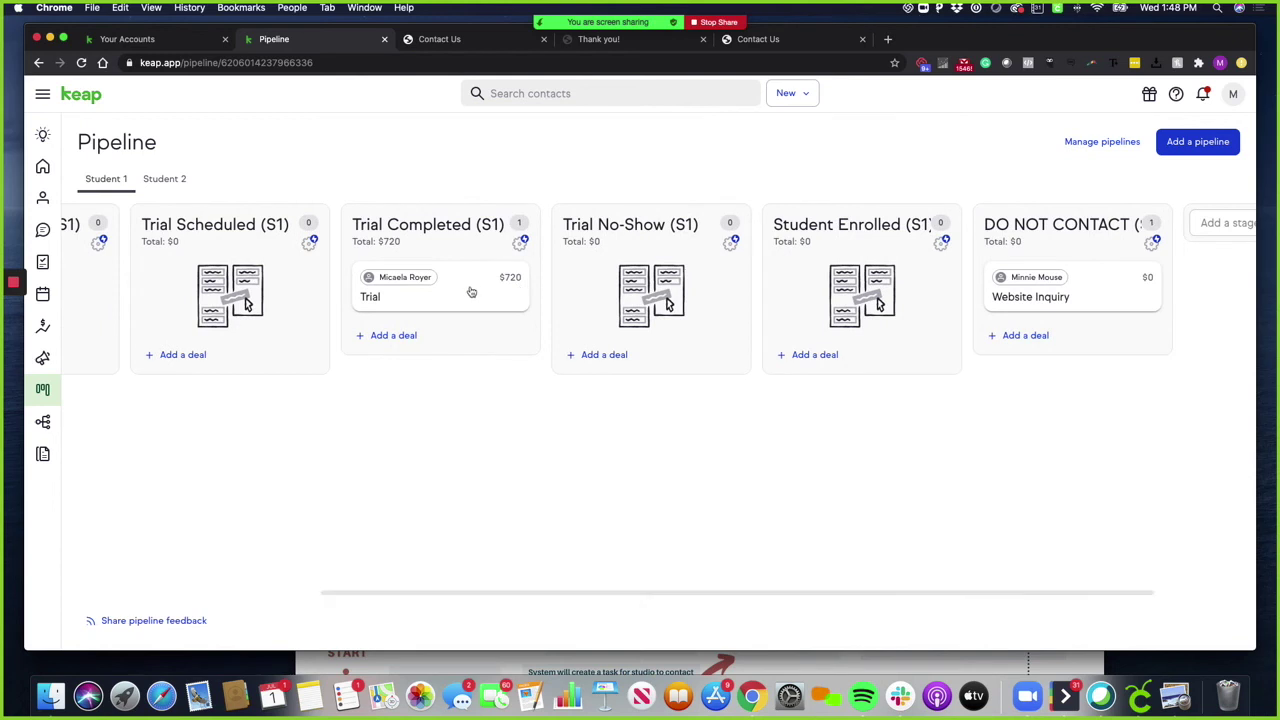
drag(461, 291, 846, 260)
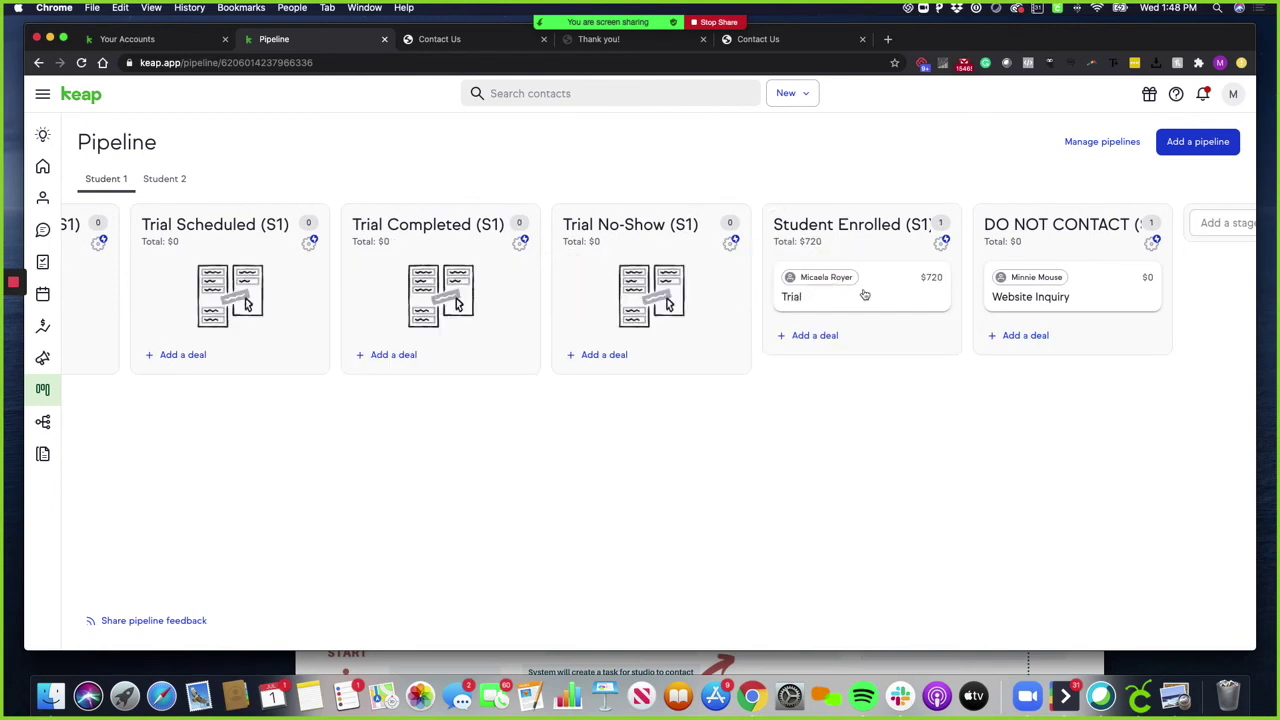
drag(871, 294, 515, 305)
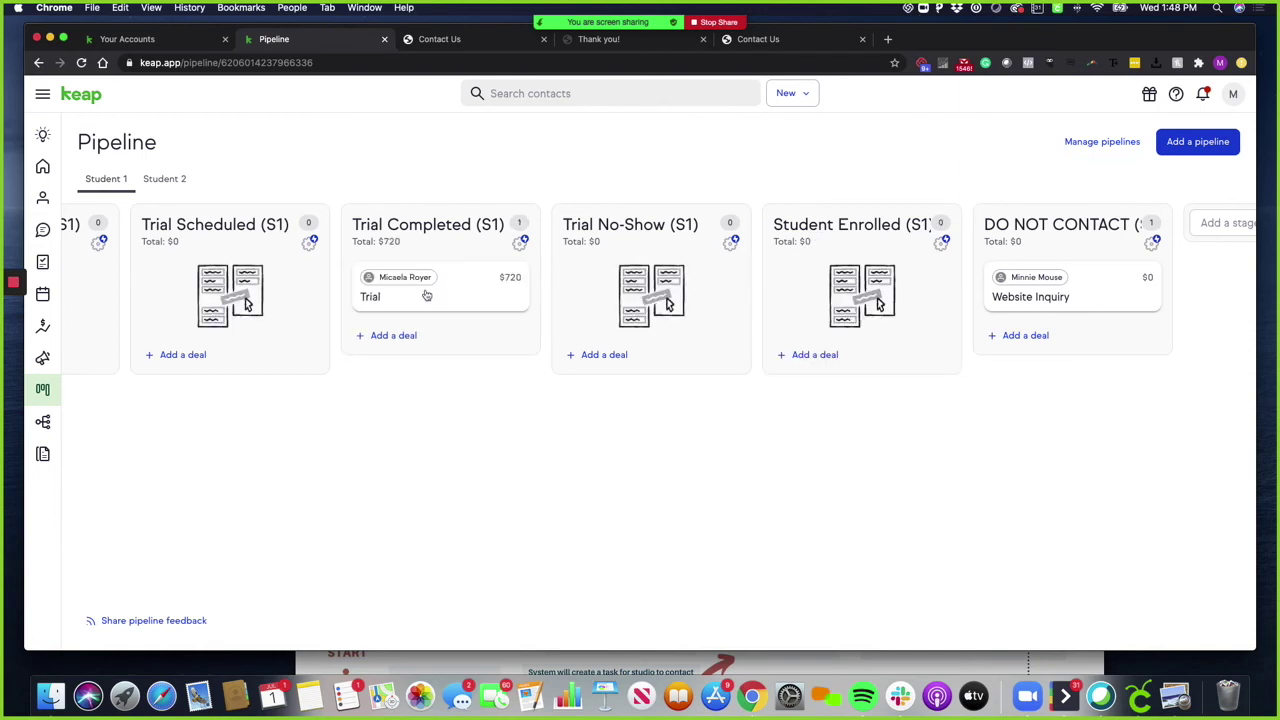
drag(427, 296, 842, 295)
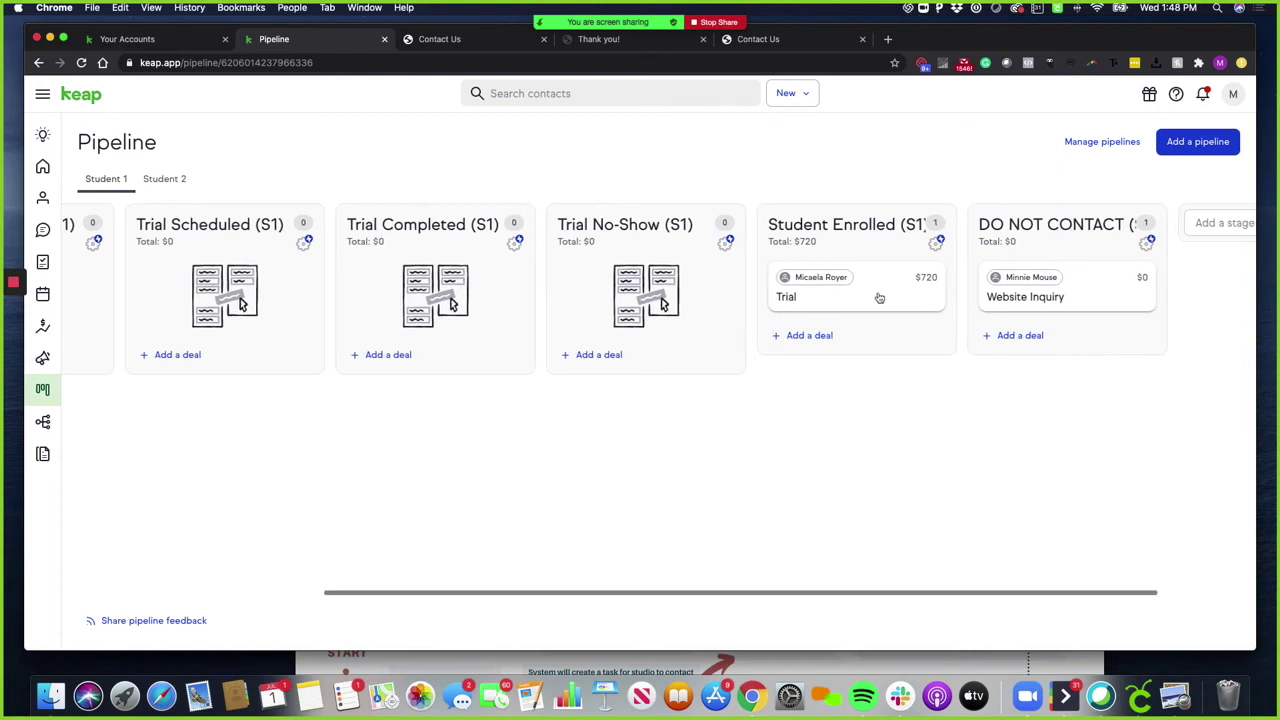
Drop the Trial deal into Trial No-Show (S1) and open its deal details
scroll(876, 303, left, 1)
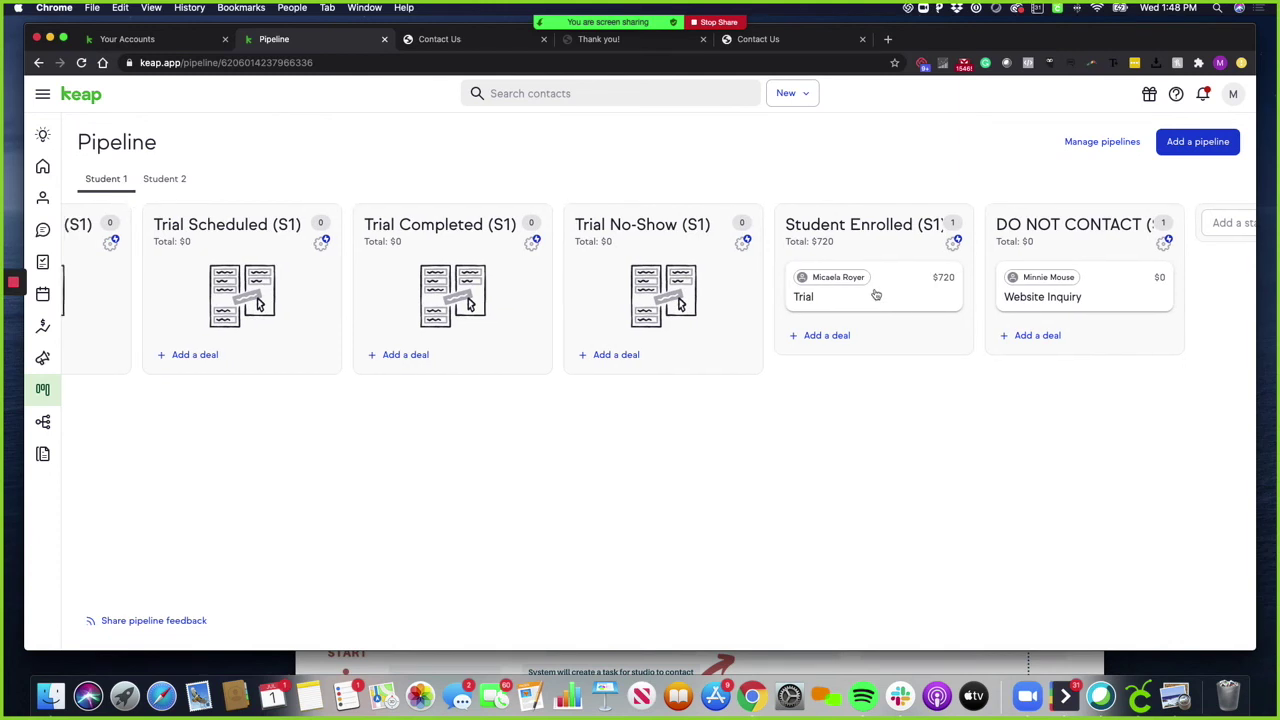
drag(880, 288, 657, 288)
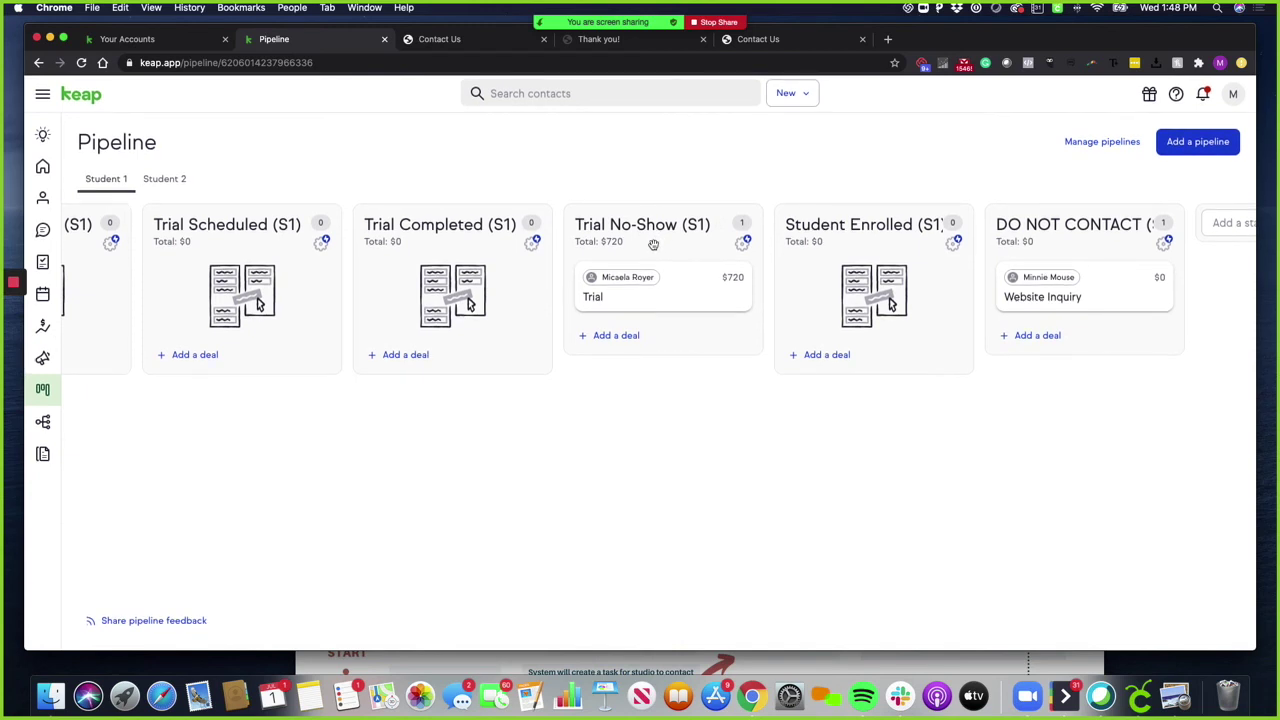
scroll(638, 367, left, 5)
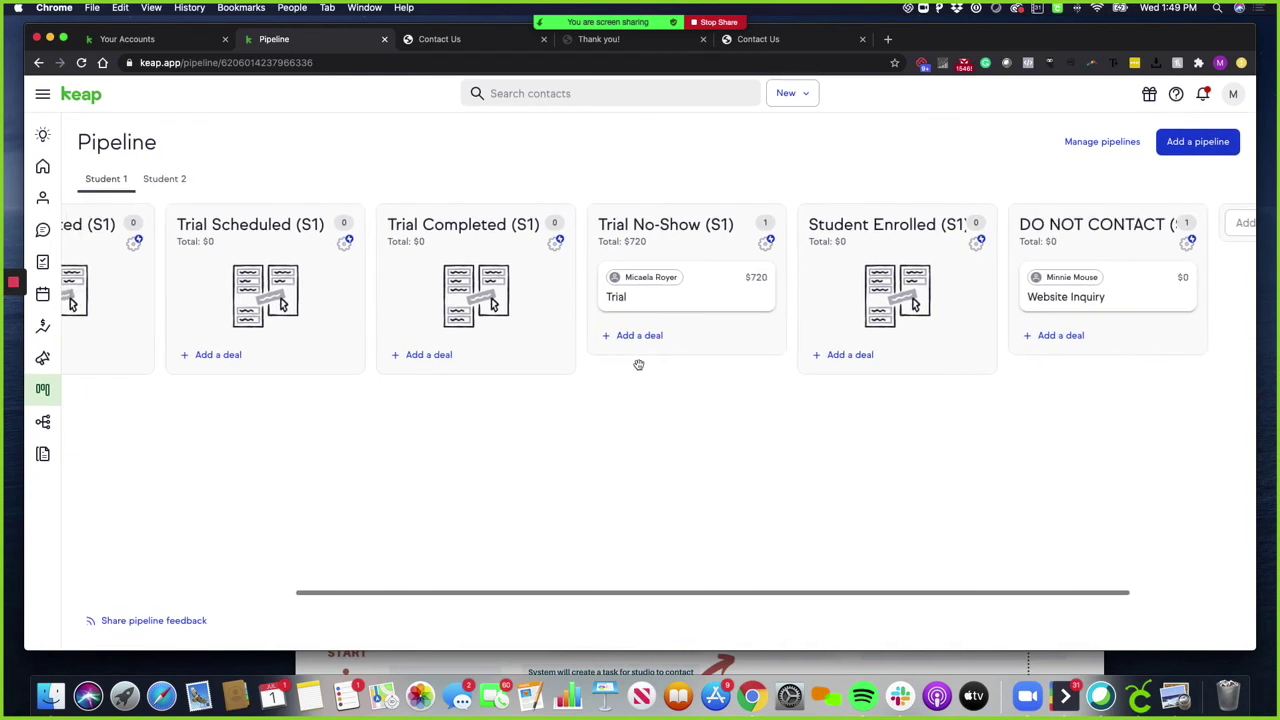
click(751, 302)
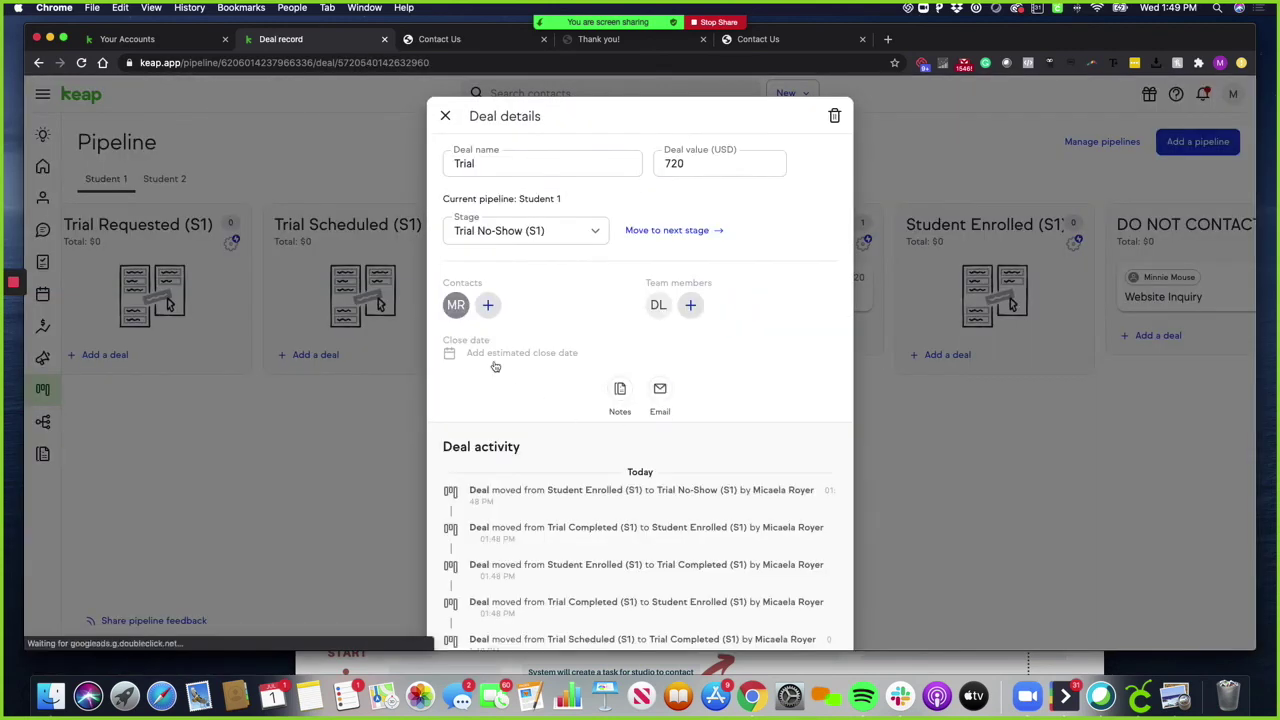
From the deal's contact record, reschedule the trial with the Reschedule Trial 1 form to July 20, 2020
click(456, 305)
click(471, 385)
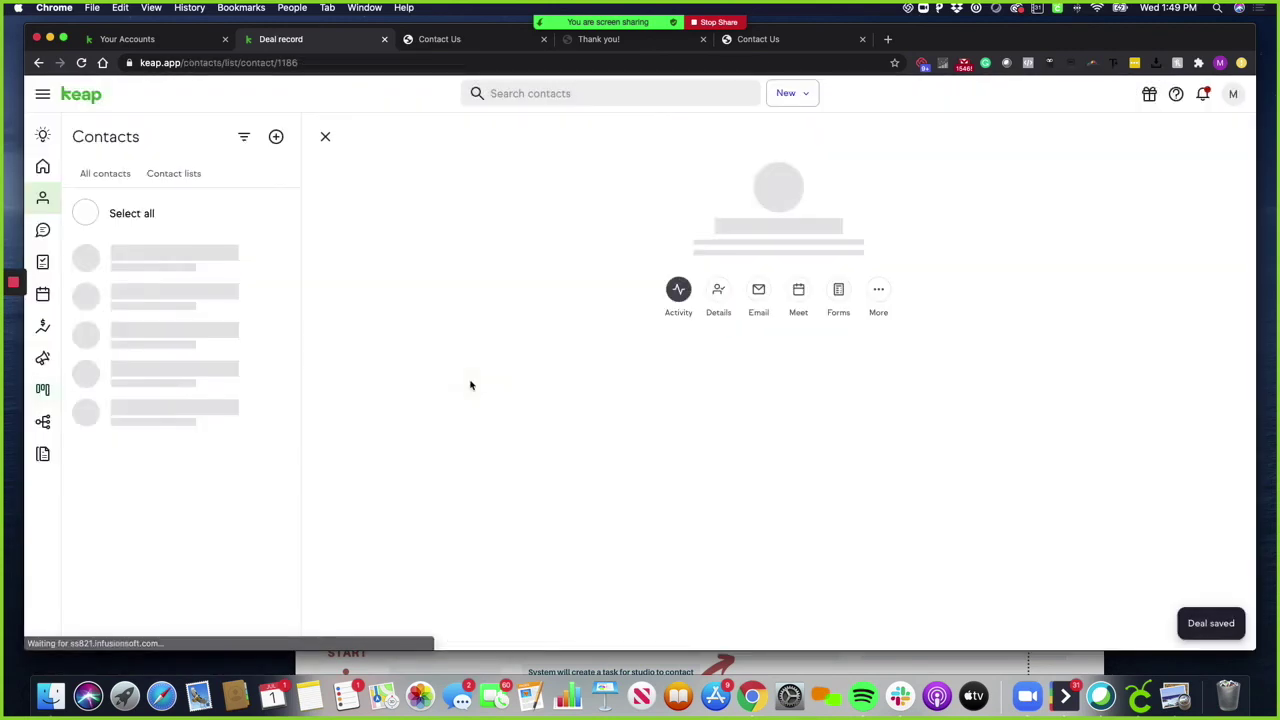
click(841, 280)
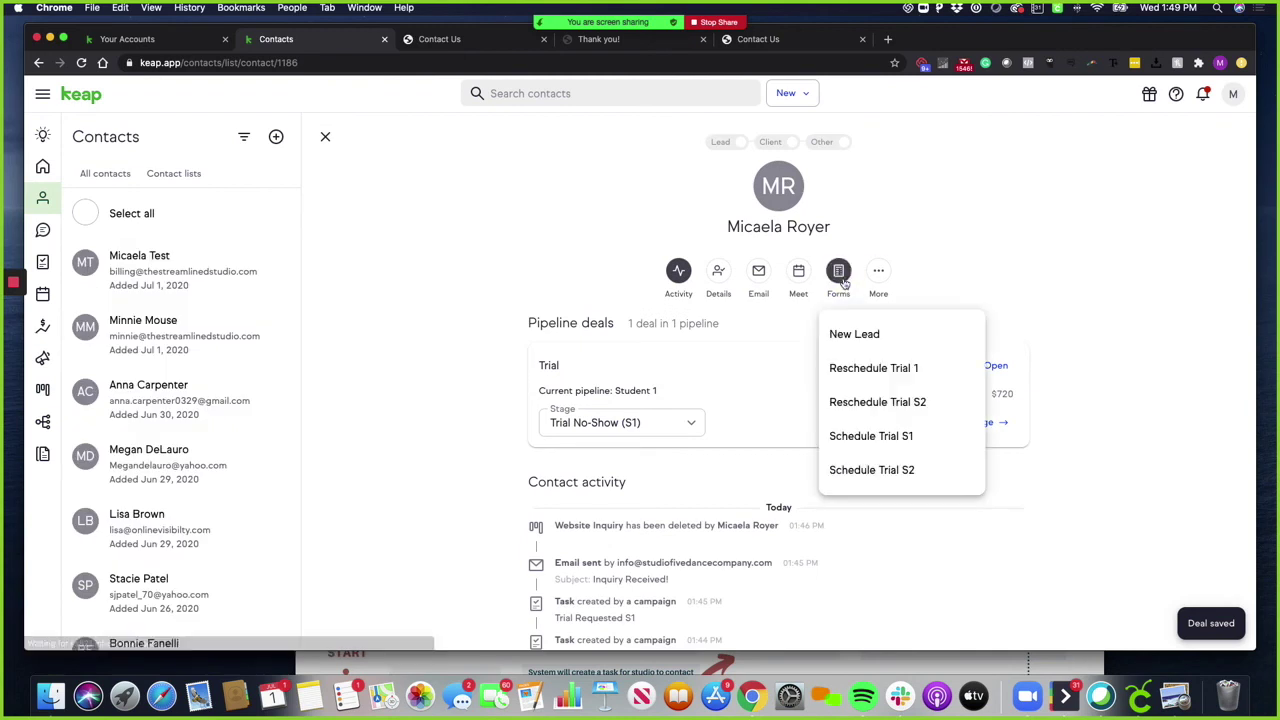
click(919, 370)
click(763, 462)
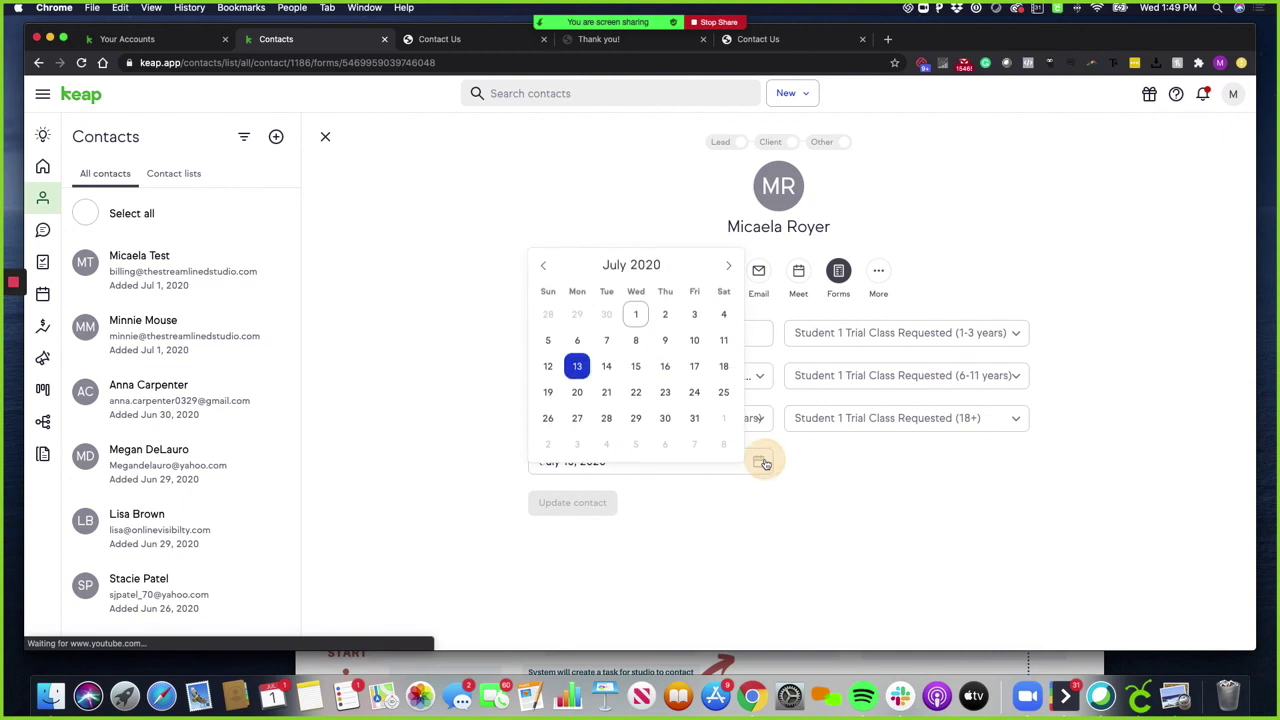
click(577, 392)
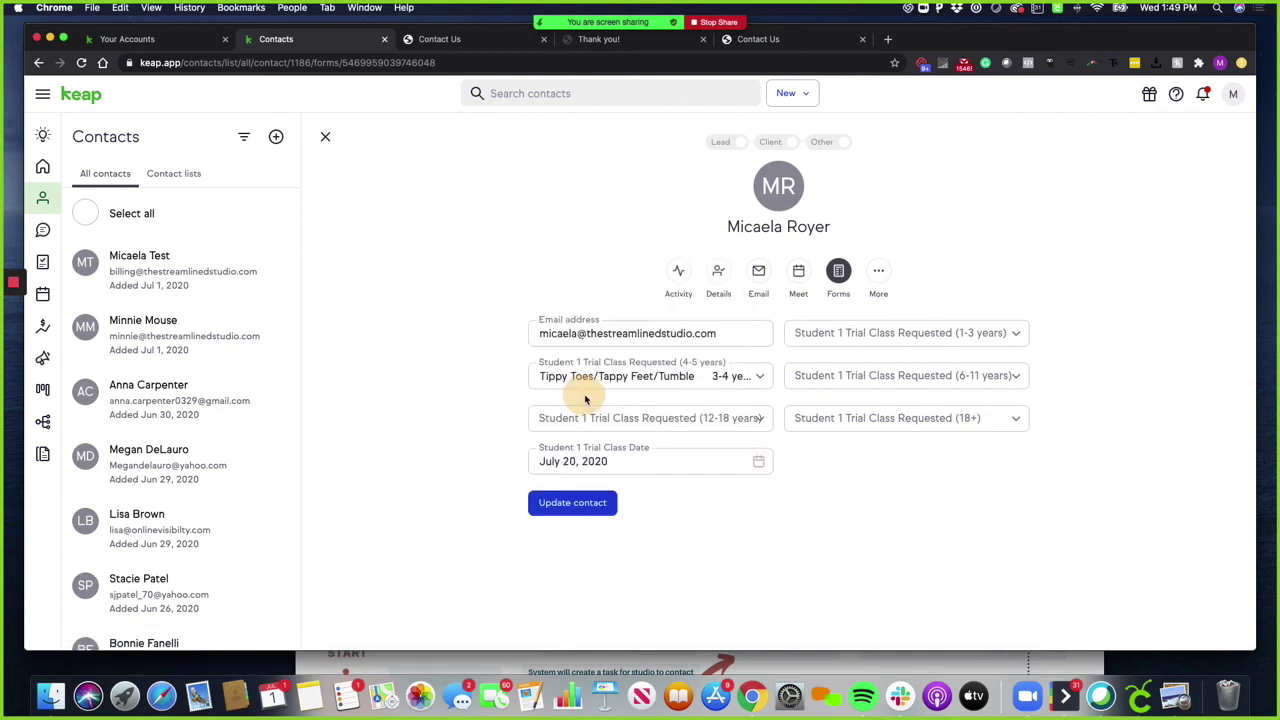
click(613, 500)
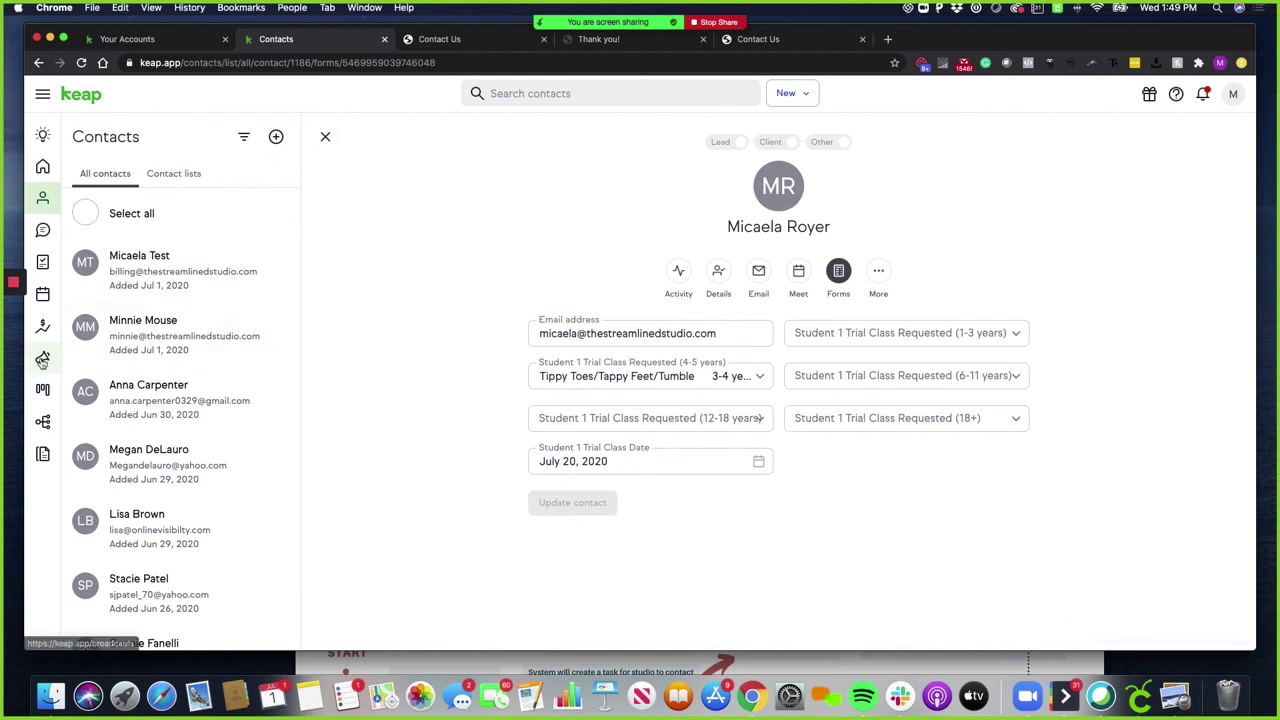
click(43, 390)
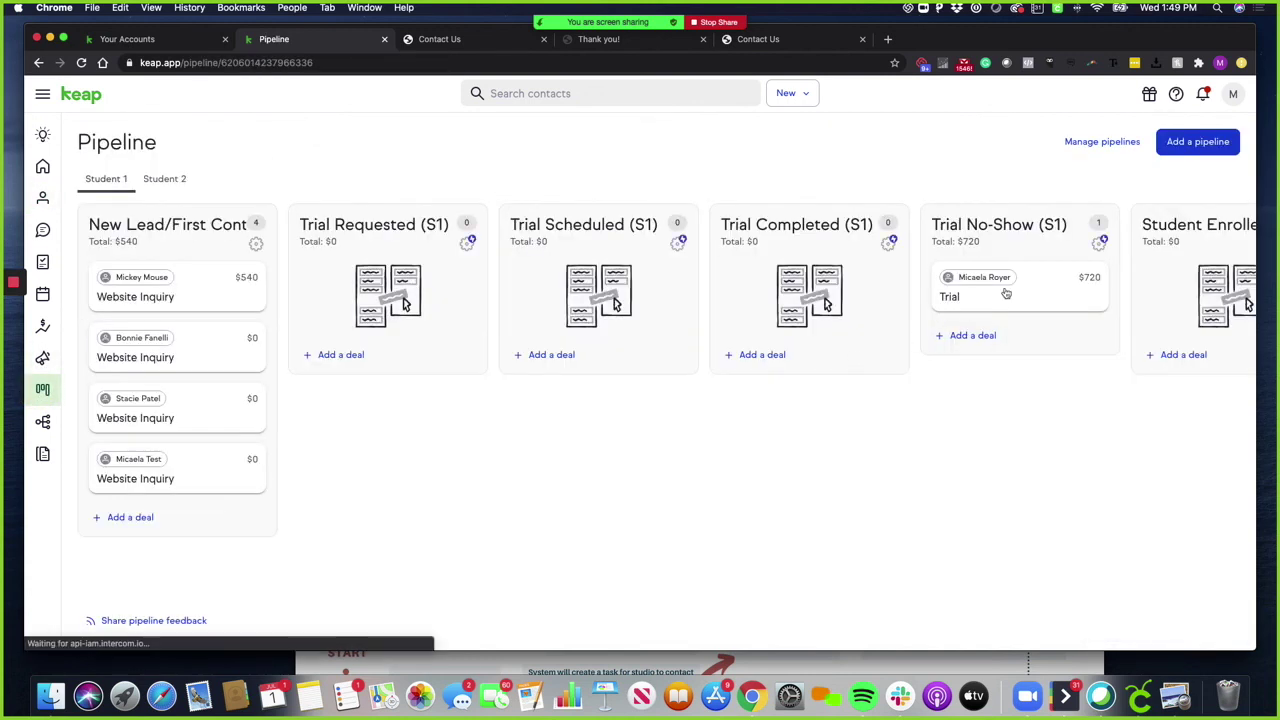
Move the Trial deal to Trial Scheduled, then on into Trial Completed (S1)
drag(1006, 292, 615, 282)
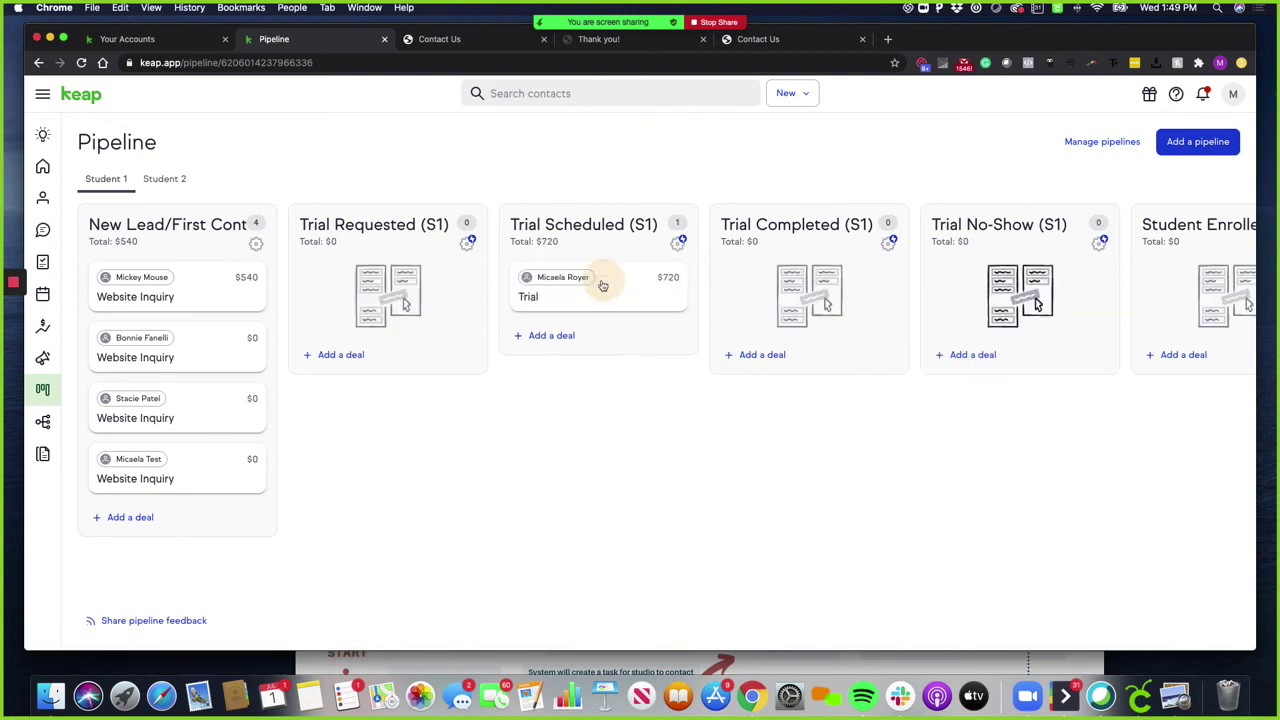
scroll(1081, 279, right, 5)
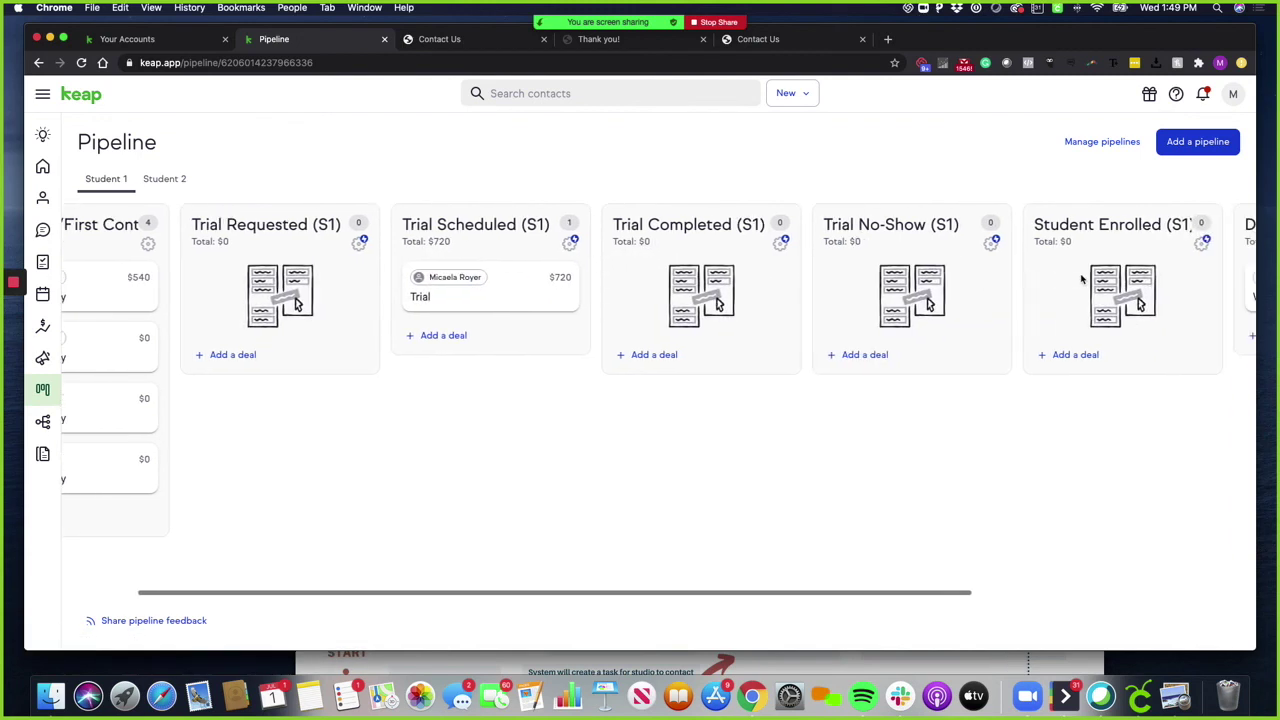
scroll(815, 315, right, 3)
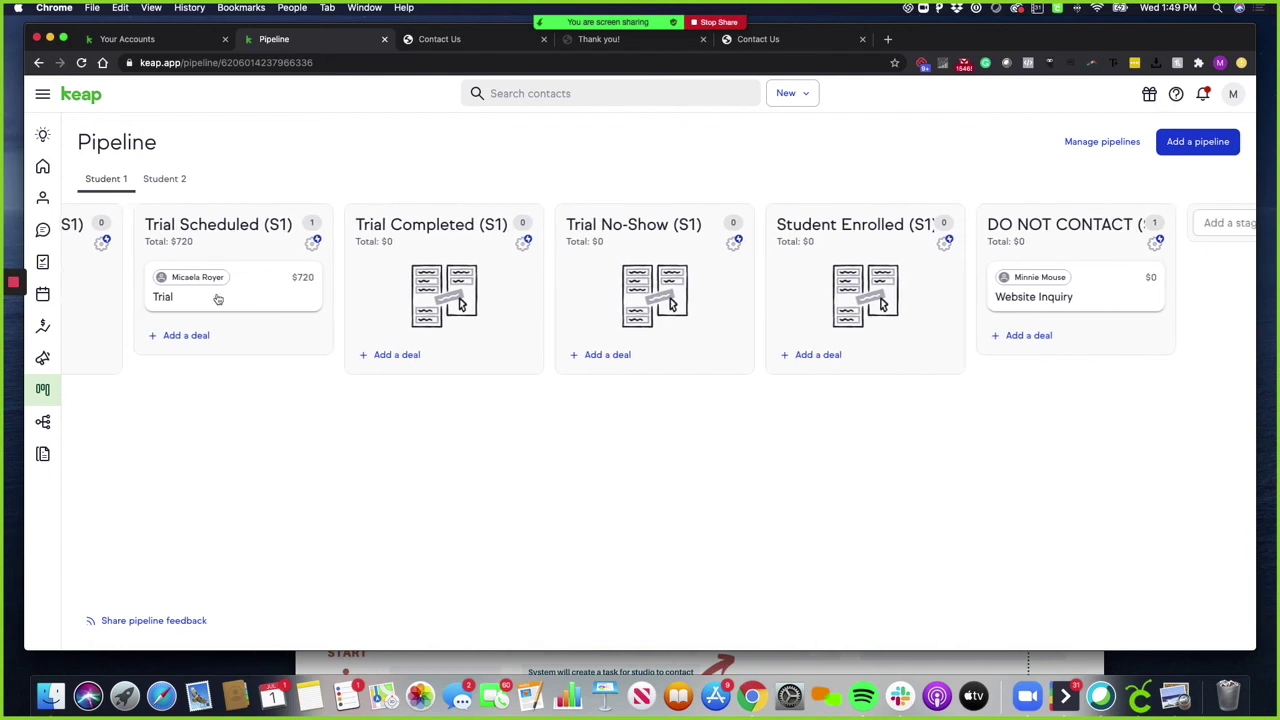
drag(217, 299, 434, 294)
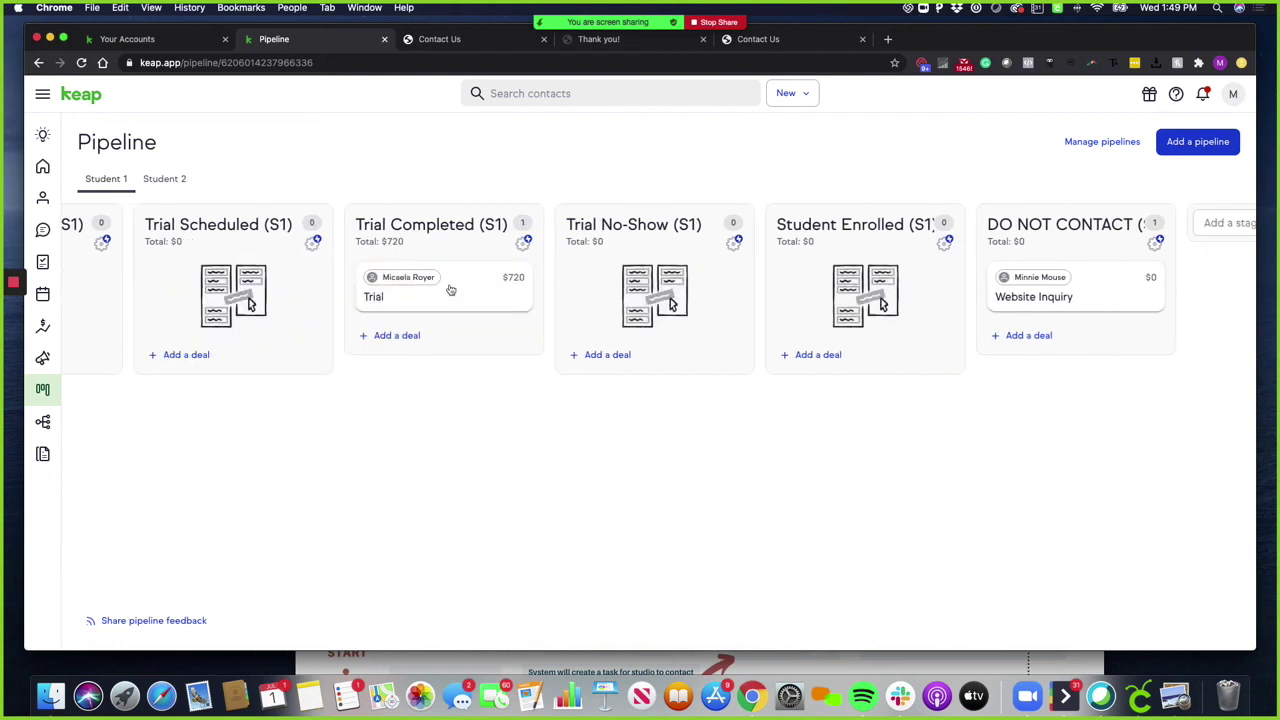
On the Home dashboard, check off the Trial Requested S1 task and the three New Website Inquiry tasks
click(43, 166)
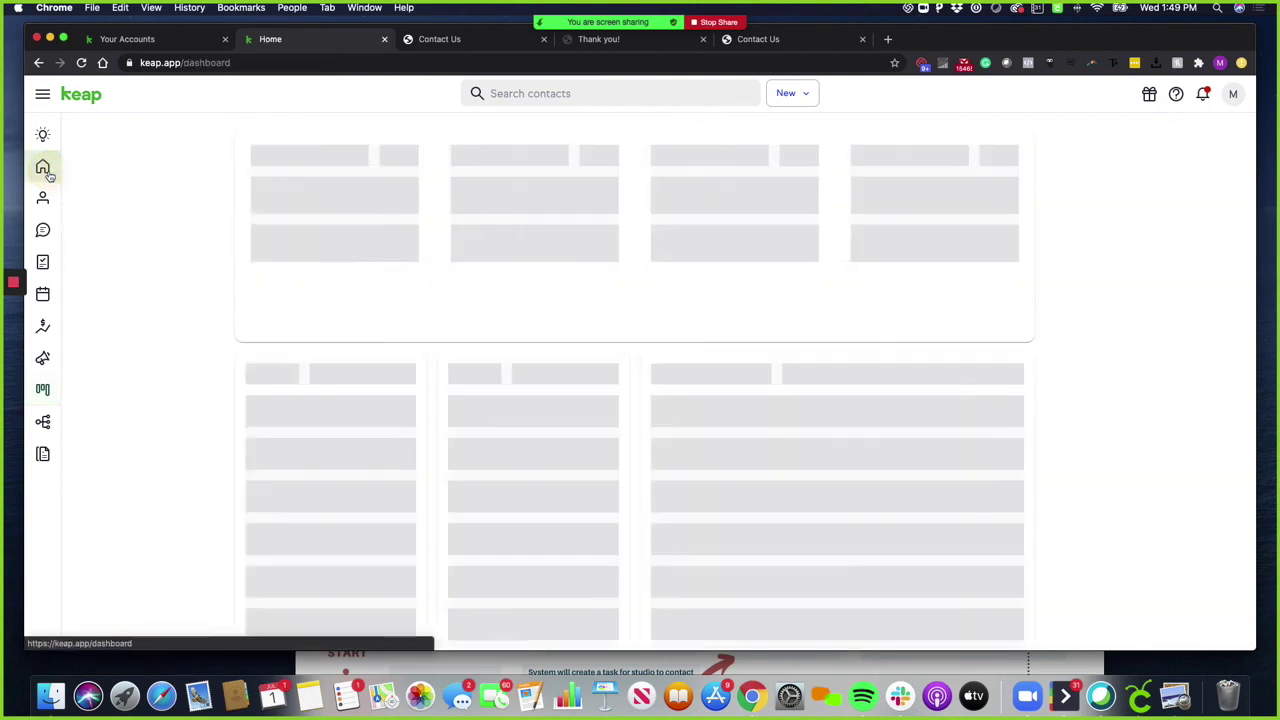
click(472, 421)
click(472, 476)
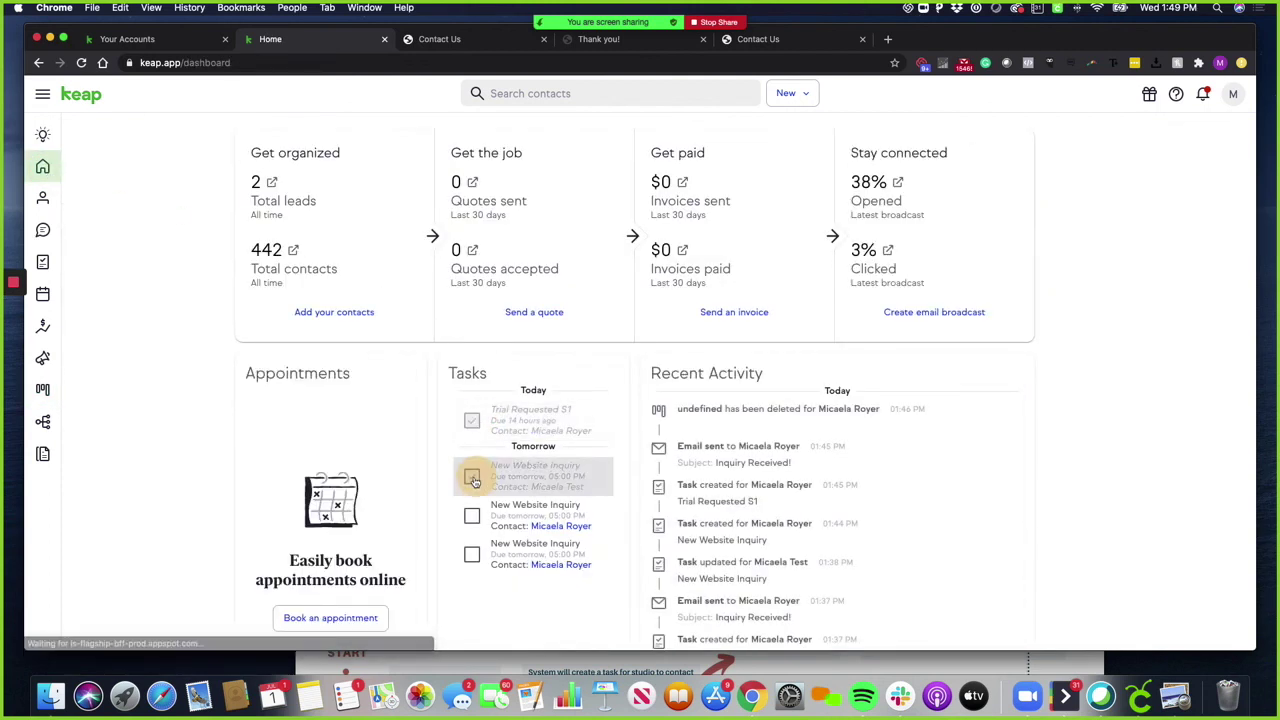
click(472, 515)
click(472, 554)
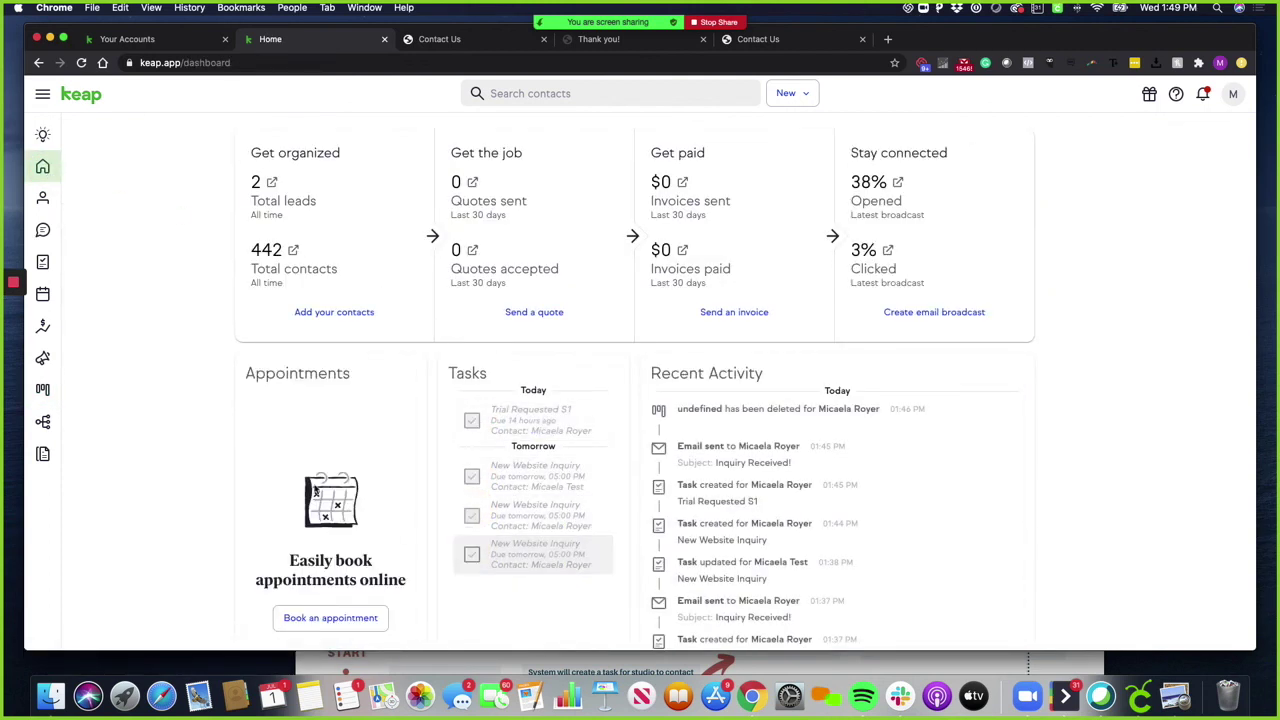
mouse_move(18, 292)
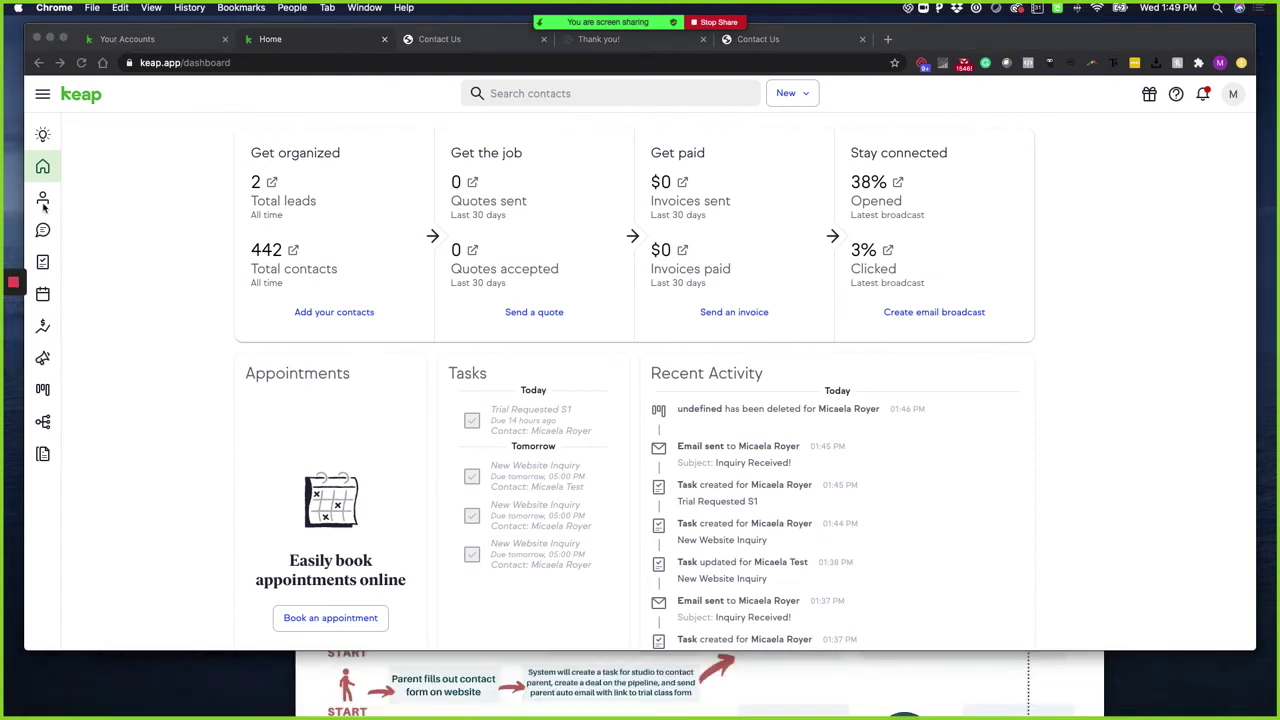
Move the $720 Trial deal via Student Enrolled into the DO NOT CONTACT column
click(43, 389)
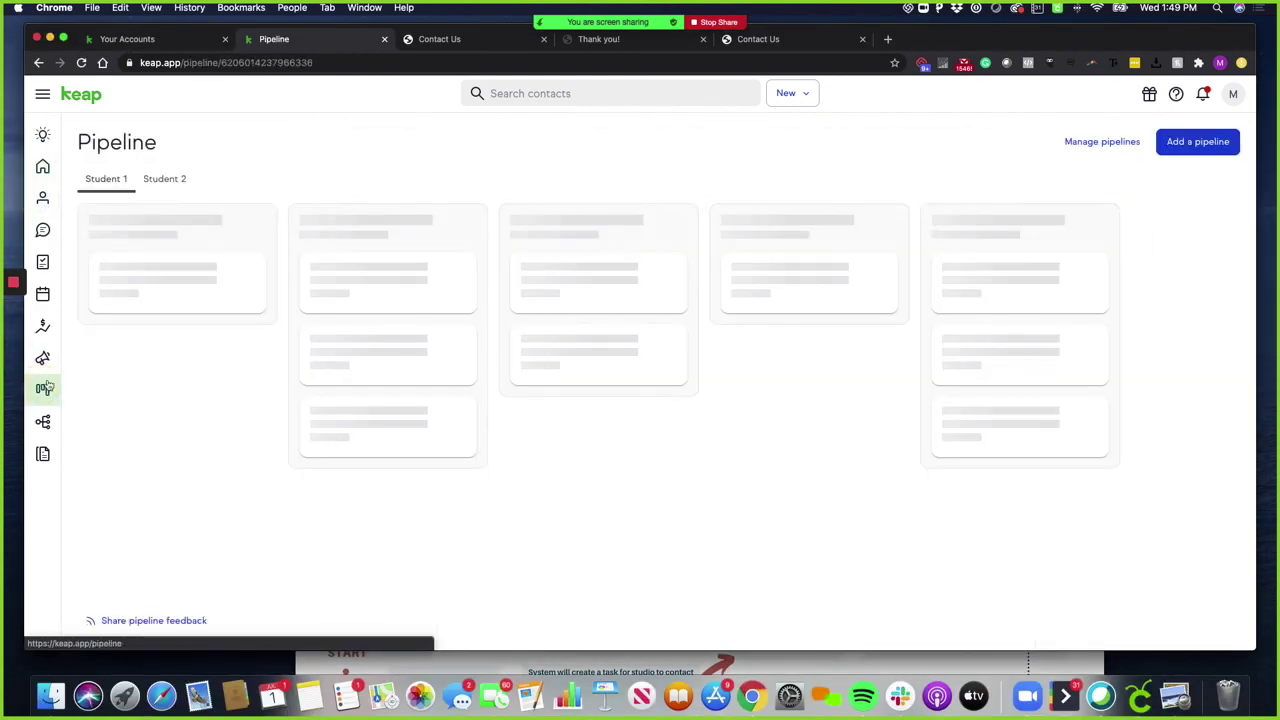
scroll(1054, 371, right, 5)
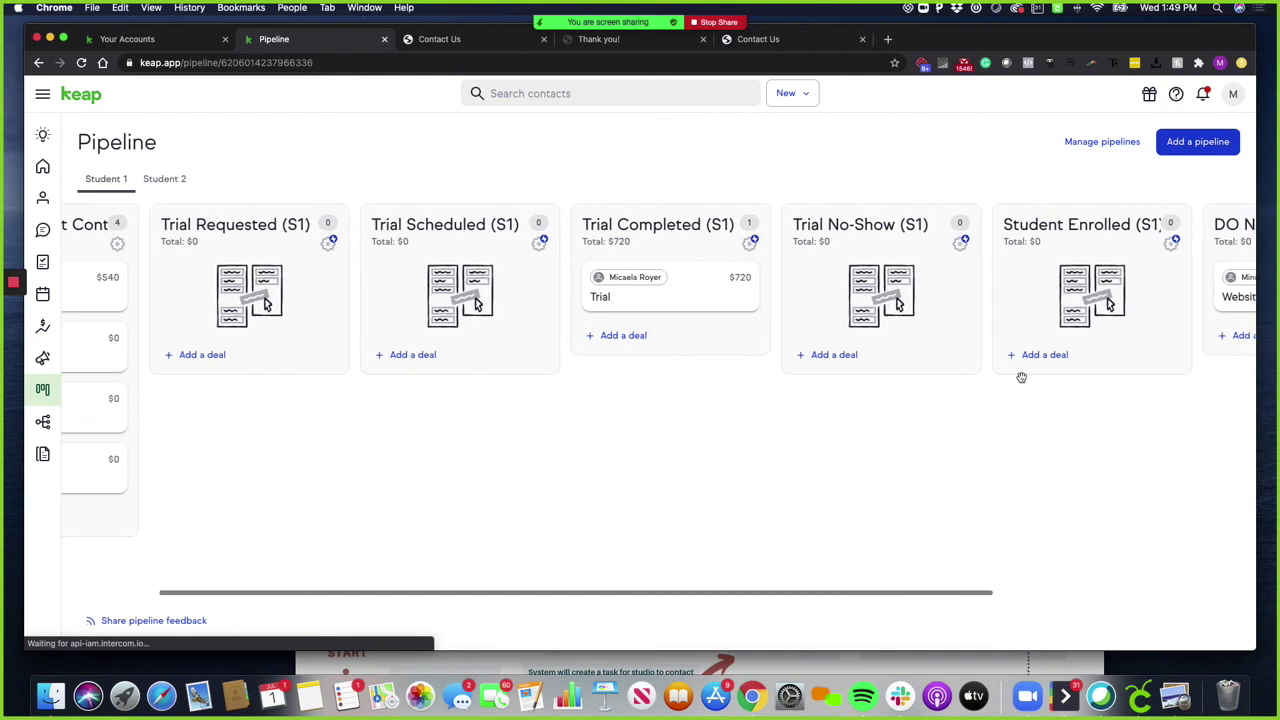
drag(470, 297, 1090, 335)
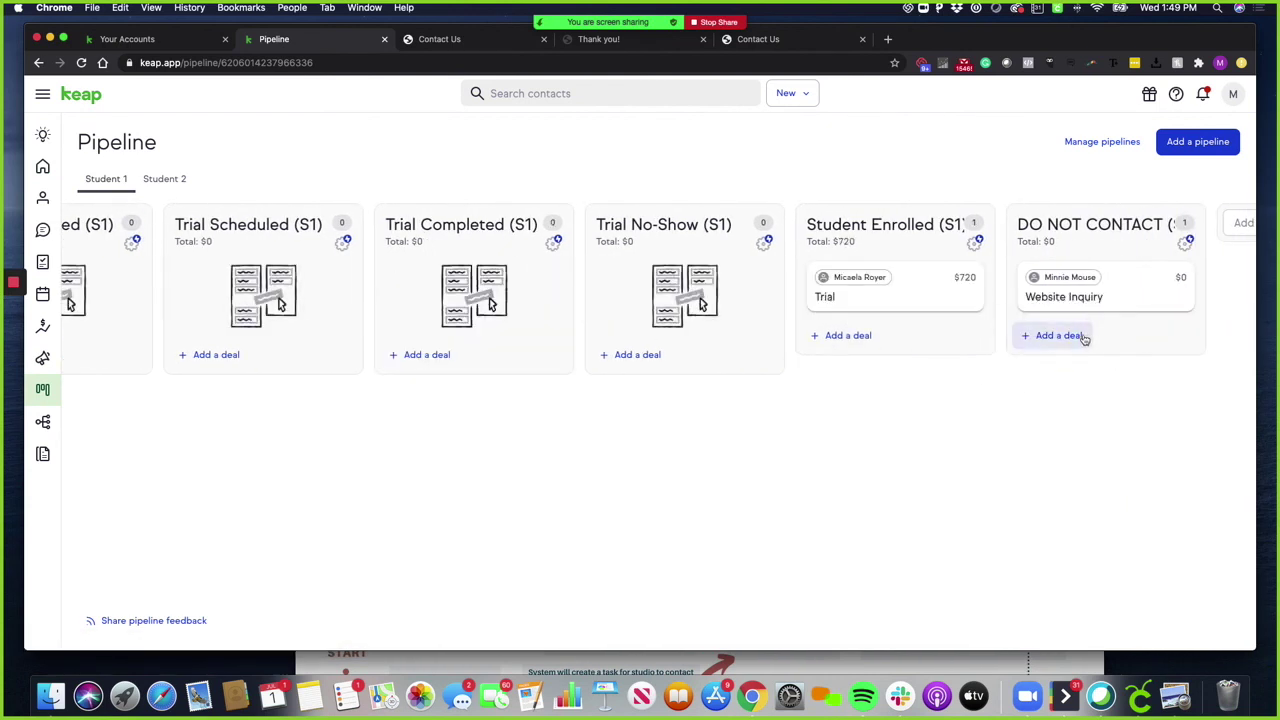
drag(900, 300, 1042, 309)
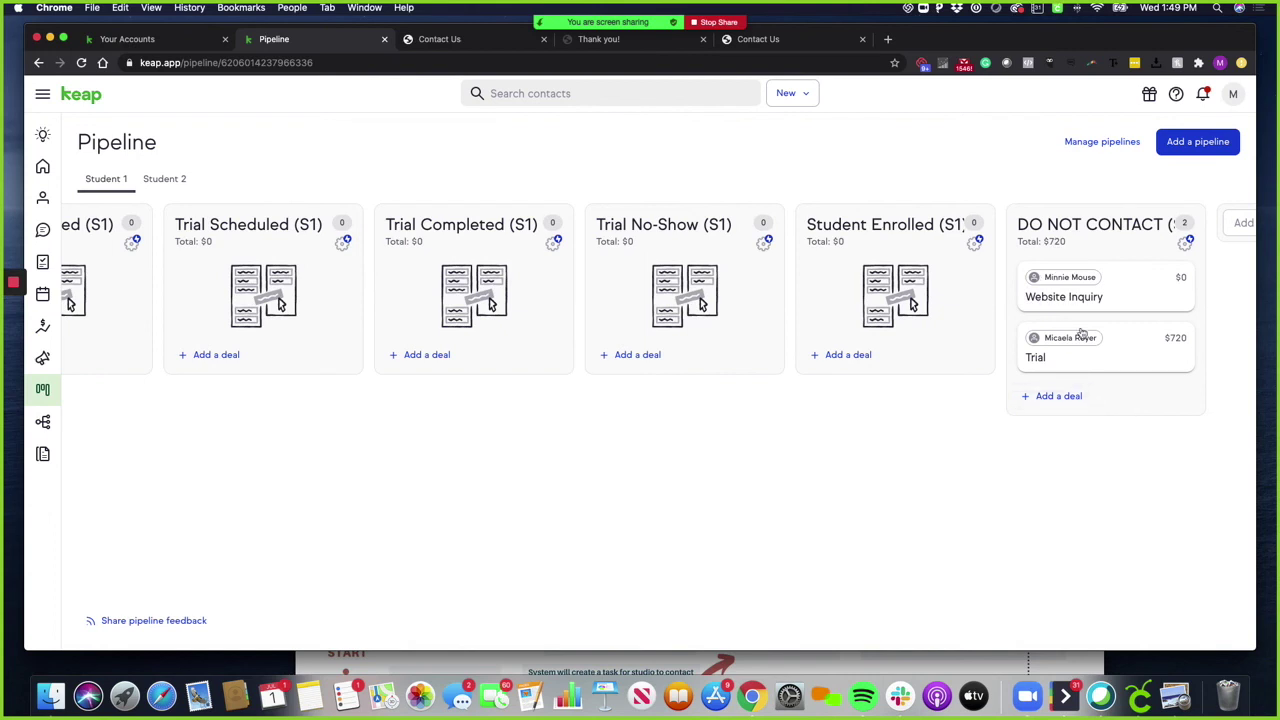
scroll(1100, 360, right, 2)
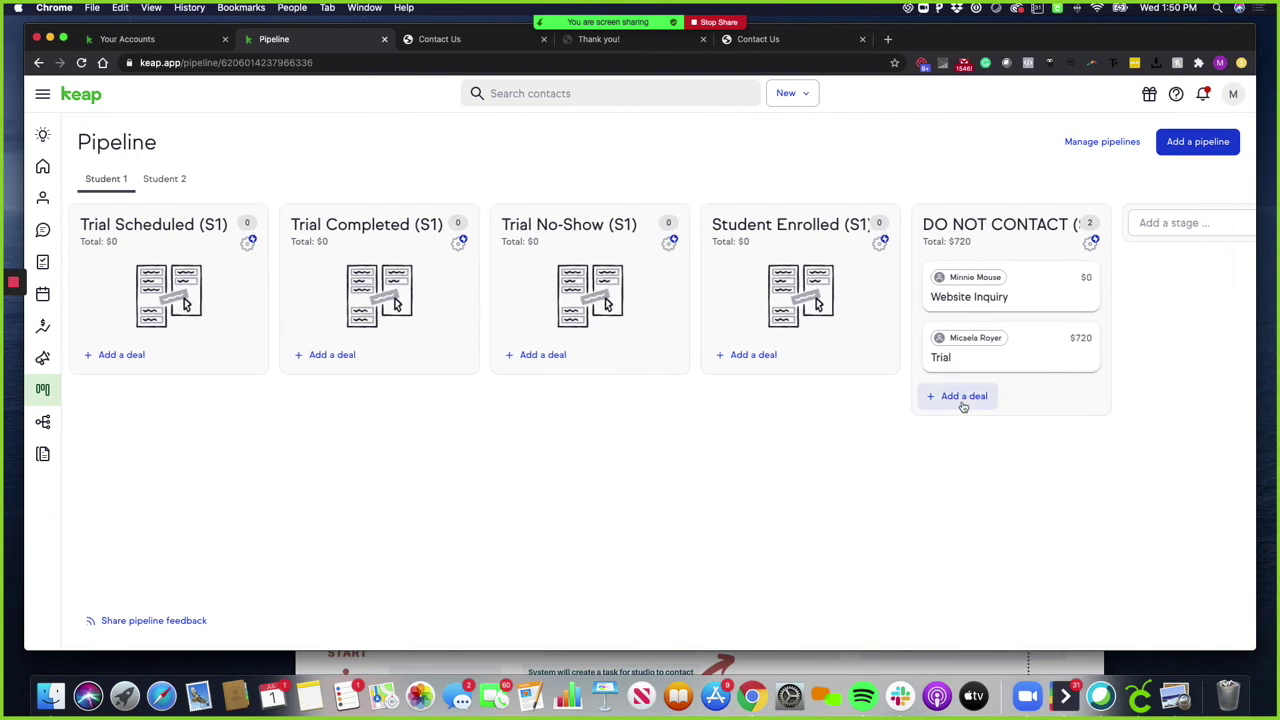
scroll(963, 405, left, 1)
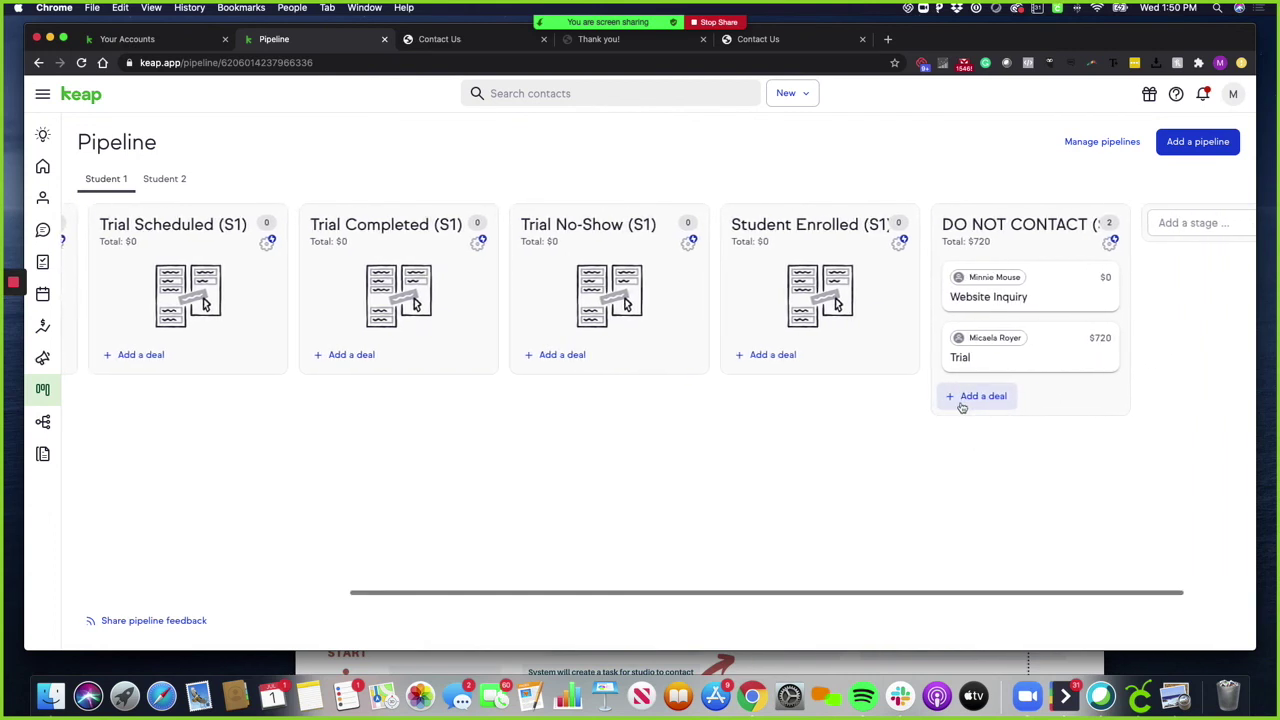